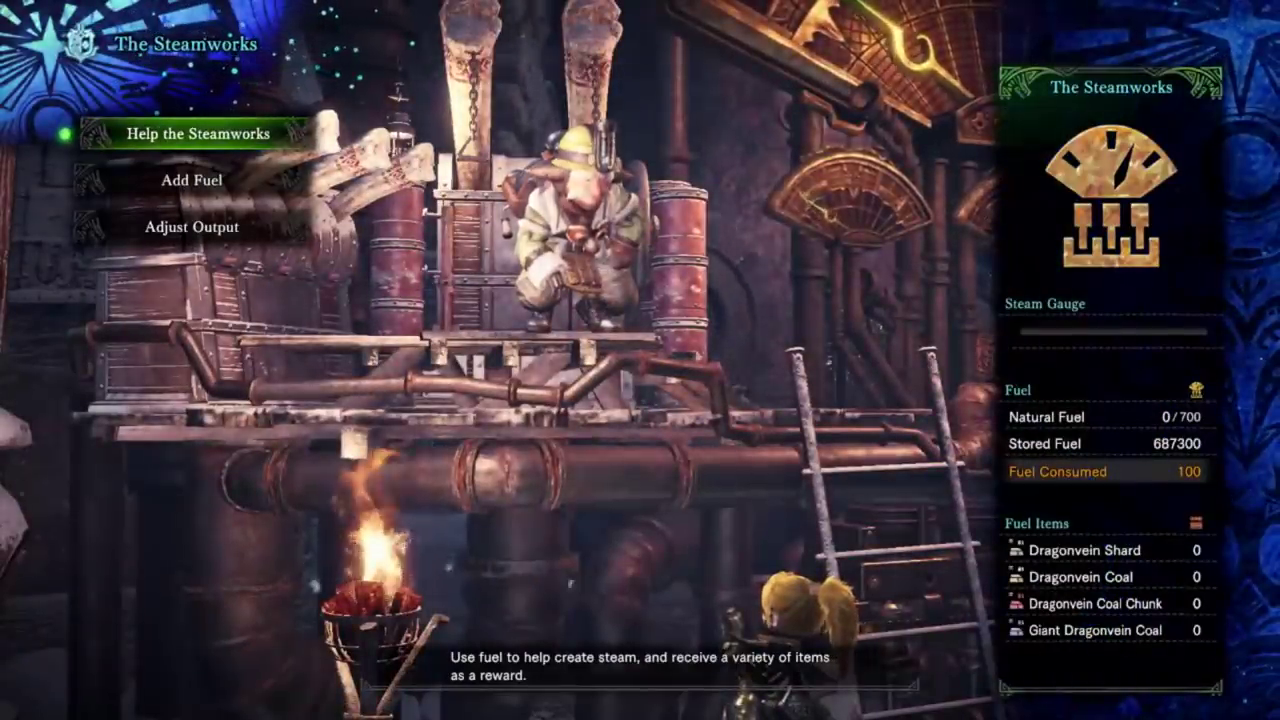
- Leave the Steamworks and quit the game to the title screen, declining to save progress
key("Escape")
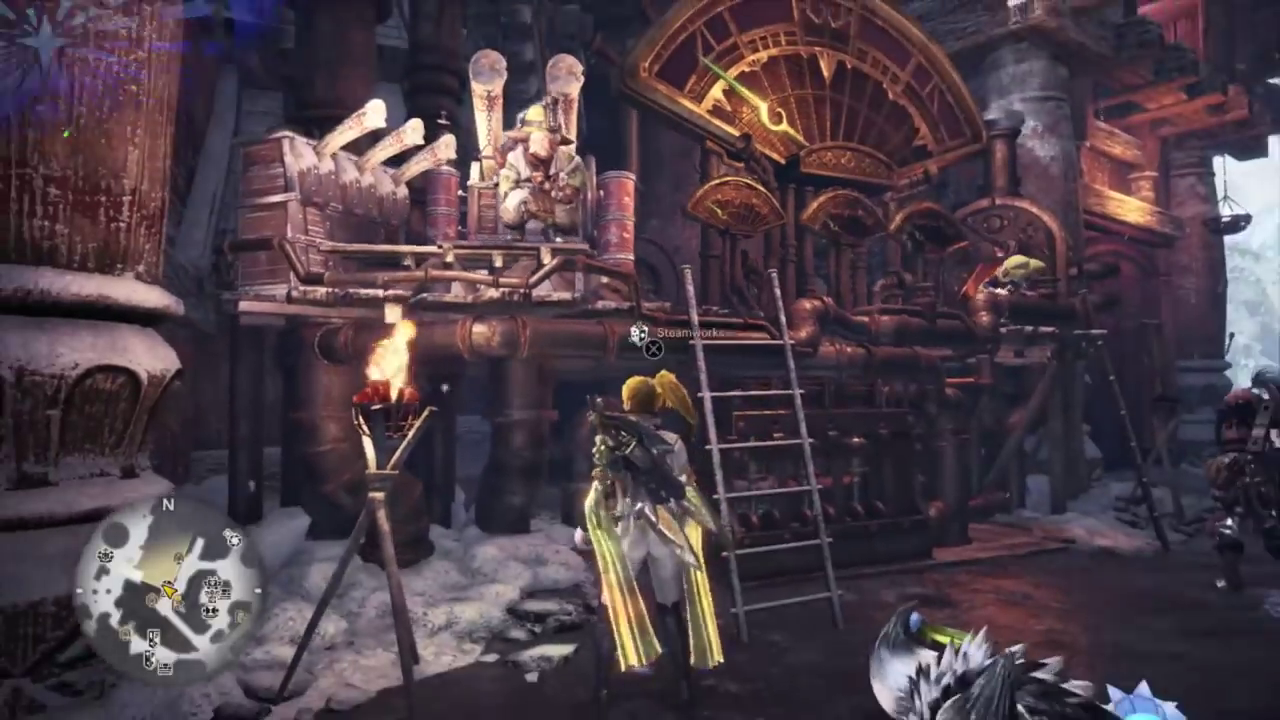
key("Escape")
key("Right")
key("Right")
key("Right")
key("Right")
key("Up")
key("Return")
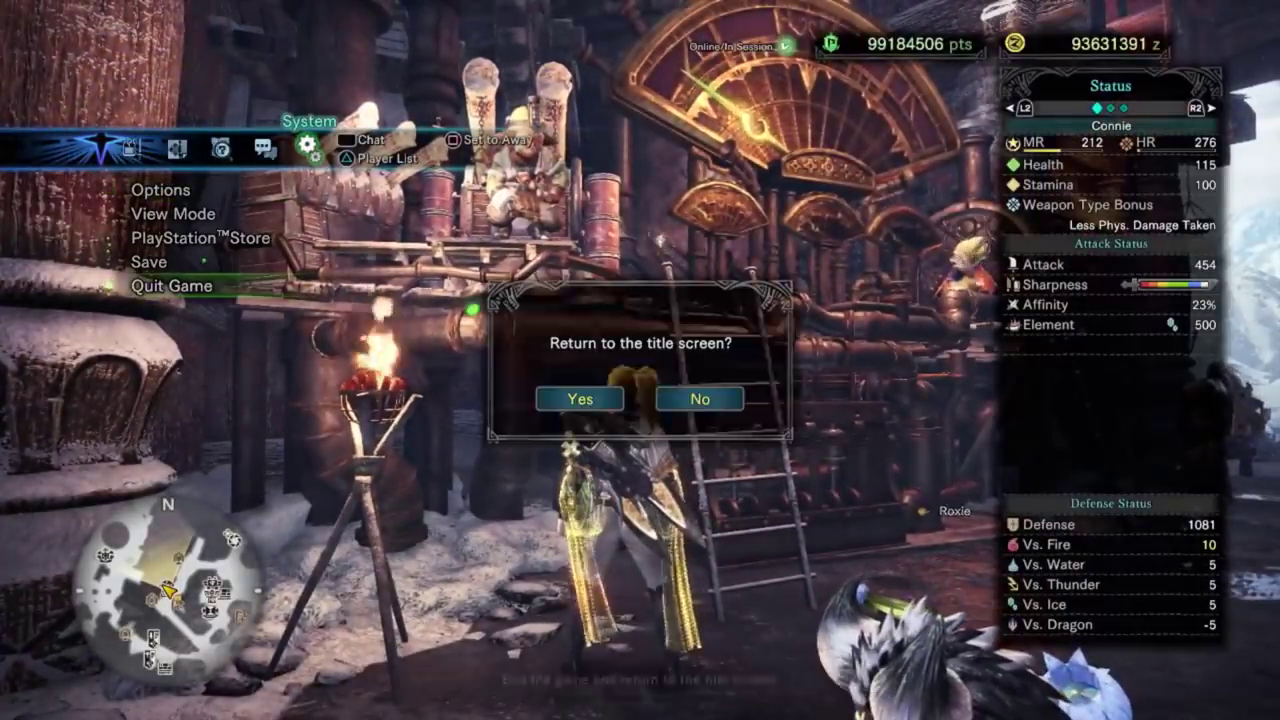
key("Left")
key("Return")
key("Right")
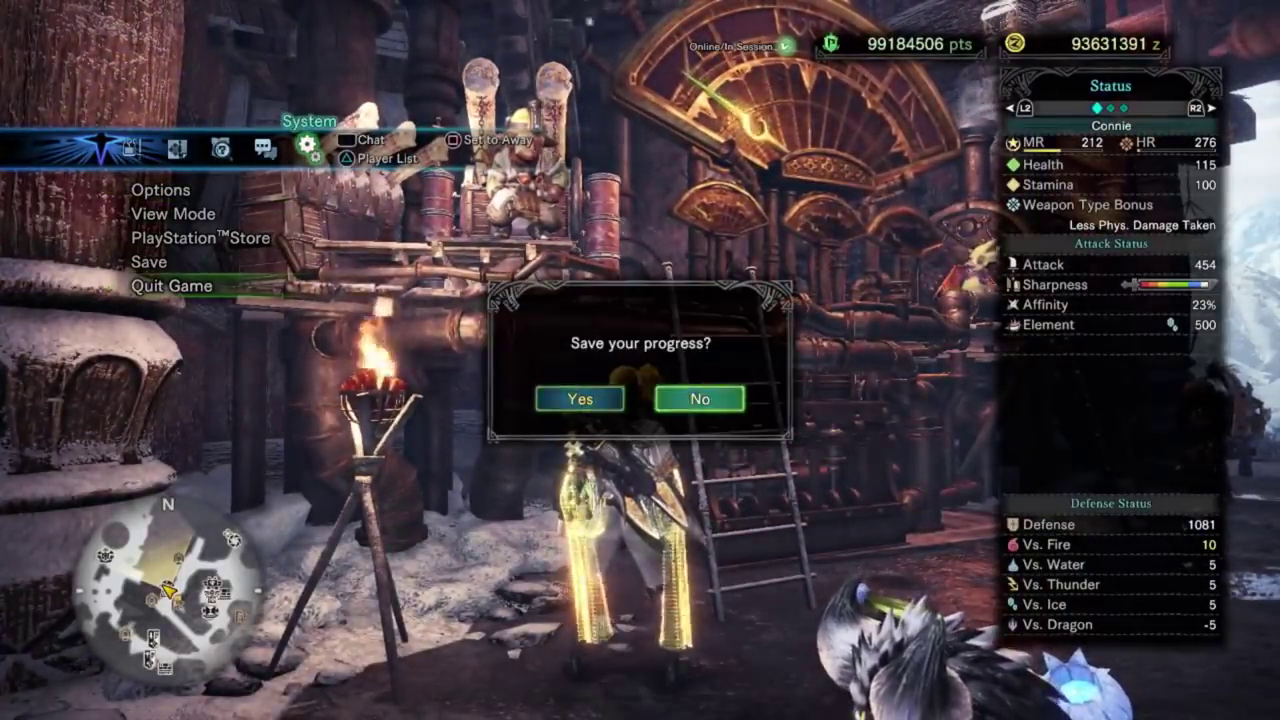
key("Return")
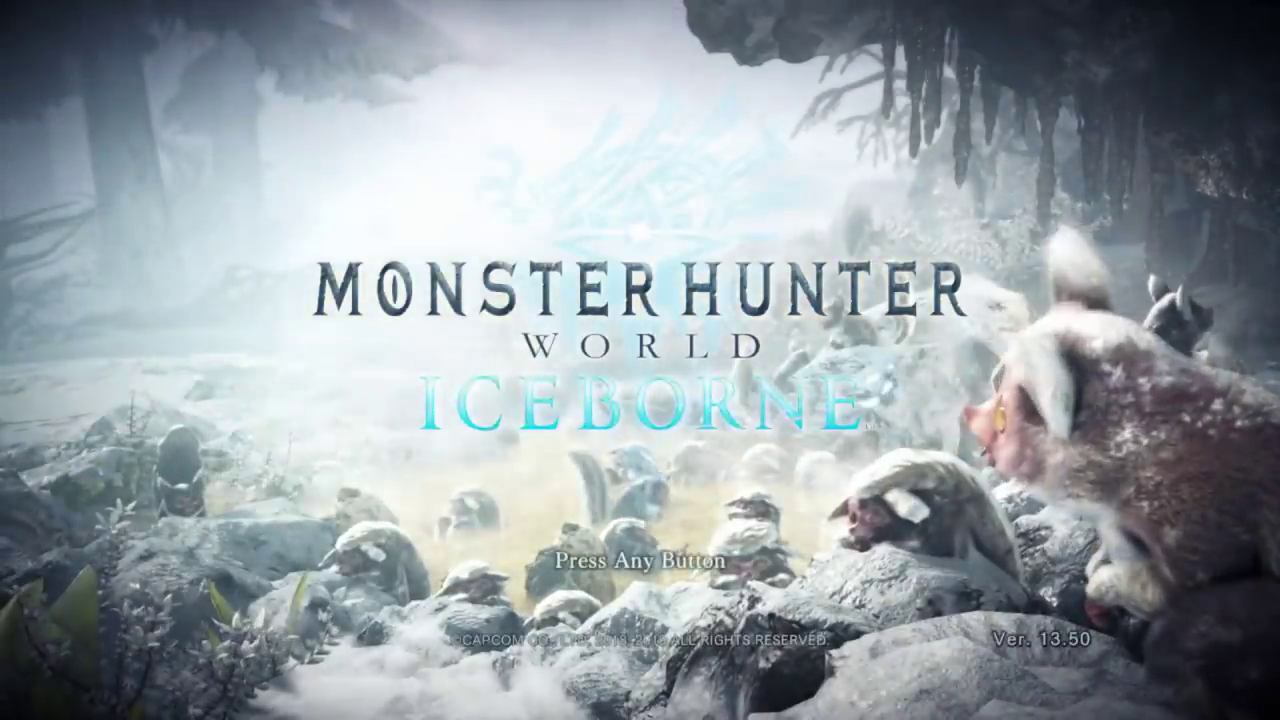
- Start from the title screen and load the existing character's save data in the first slot
key("Return")
key("Return")
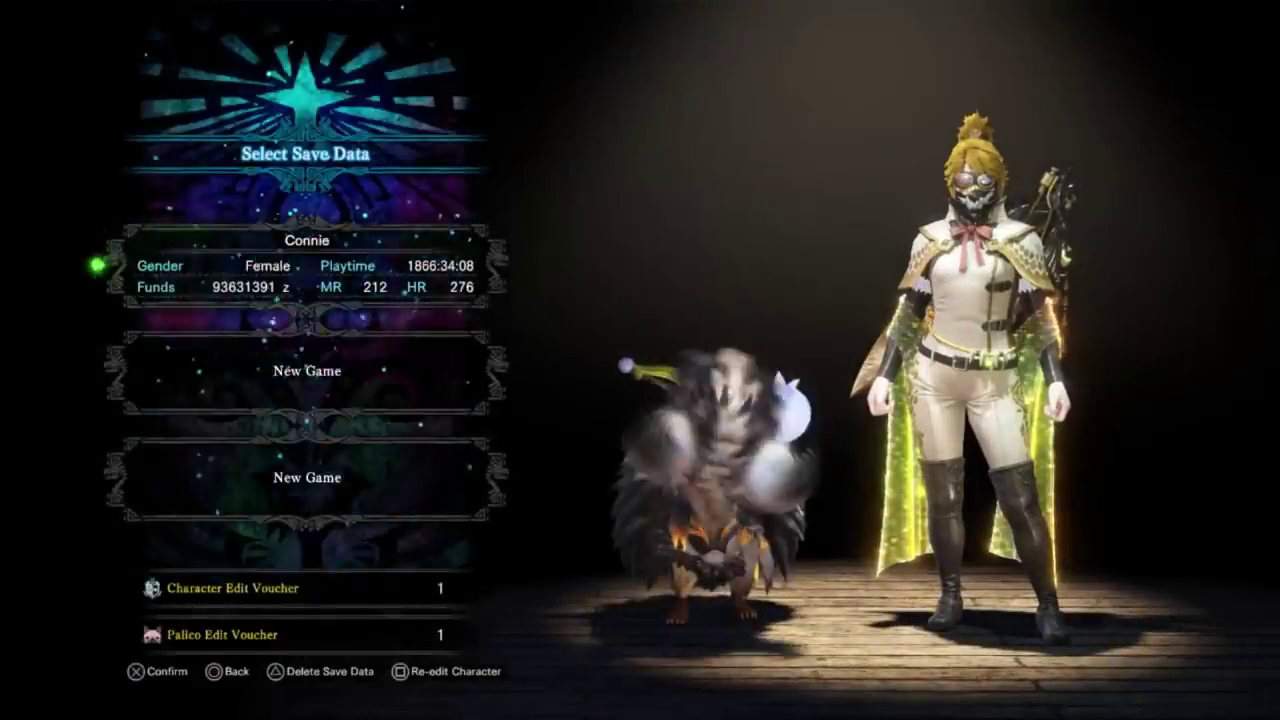
key("Return")
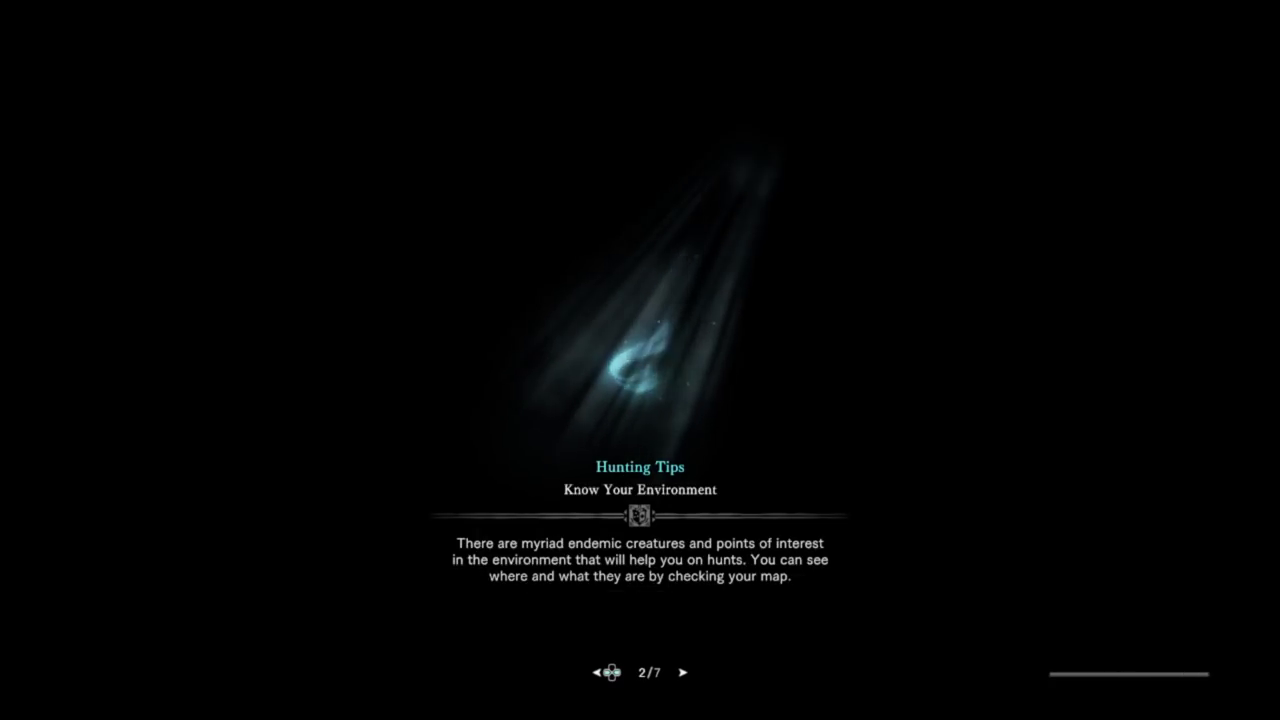
- Walk to the Steamworks, skip through the Tech Chief's dialogue and choose Help the Steamworks
key("w")
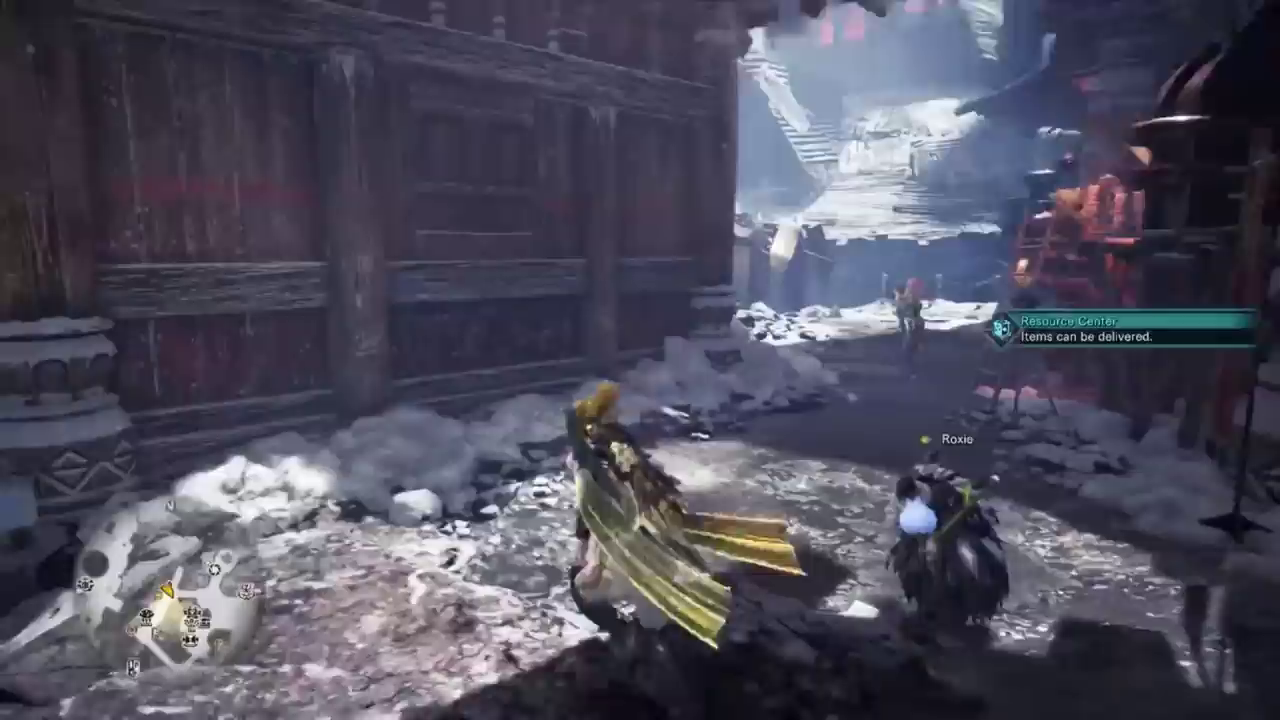
key("w")
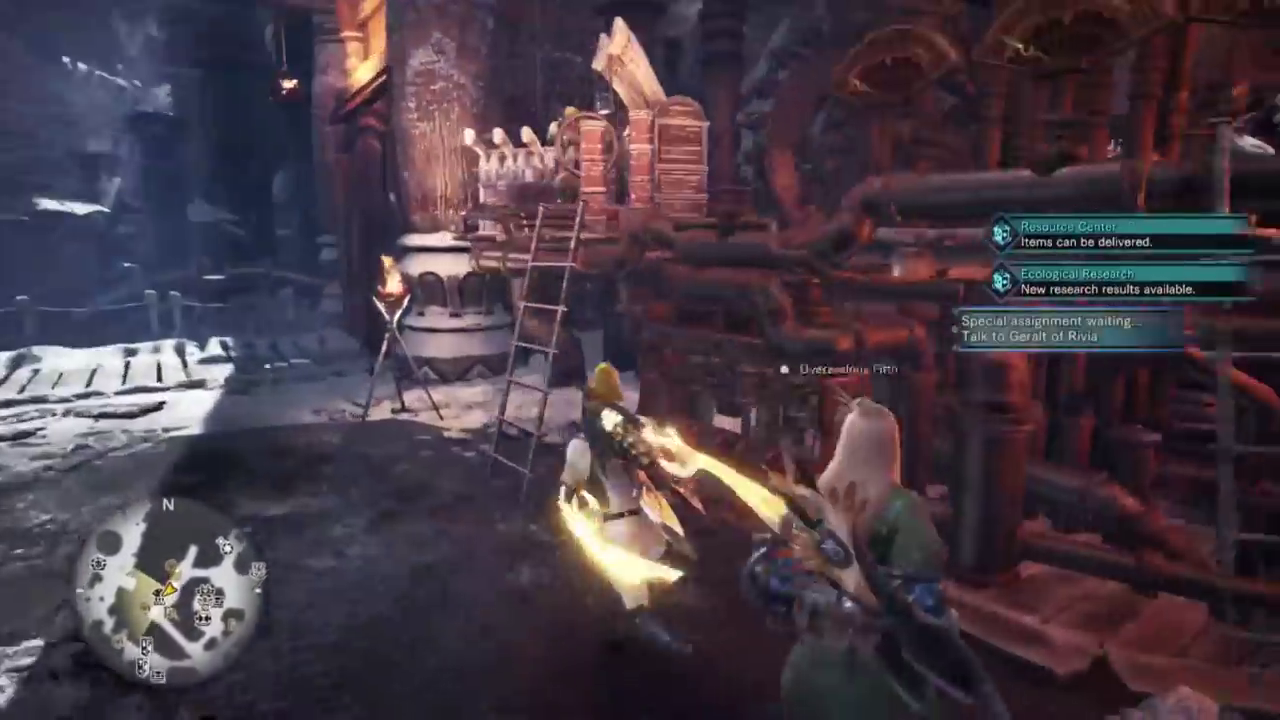
key("f")
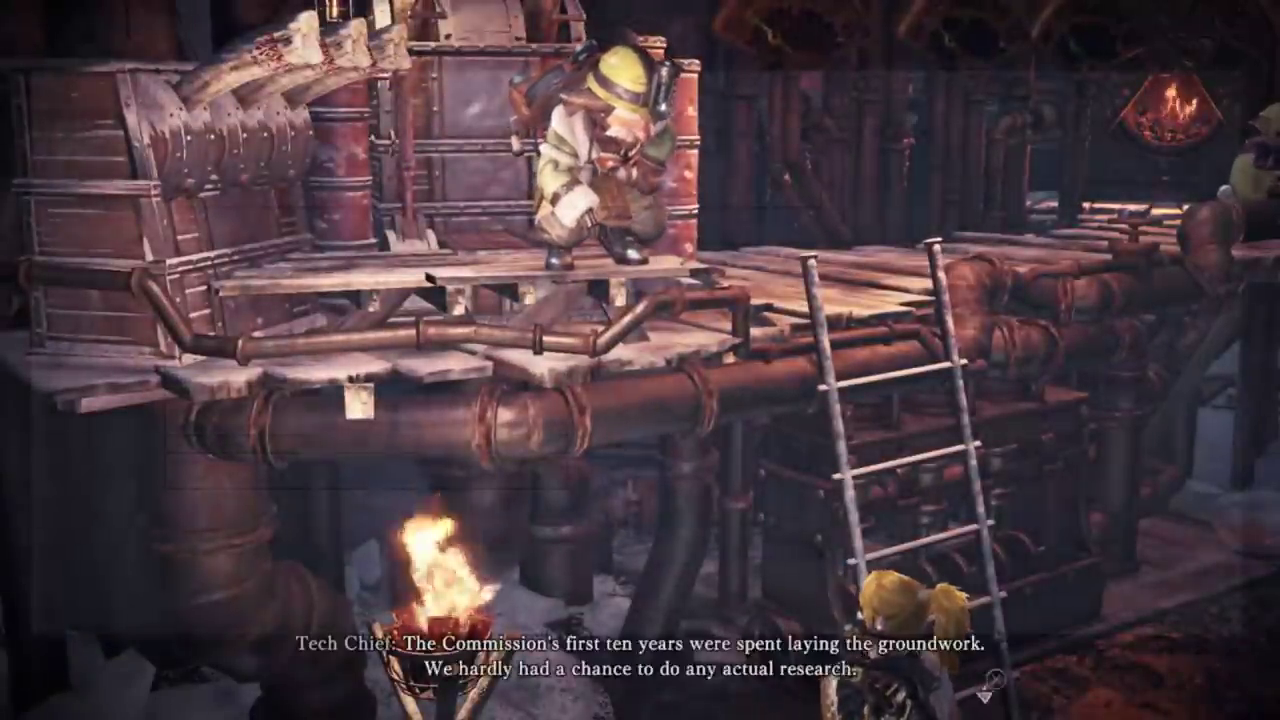
key("f")
key("f")
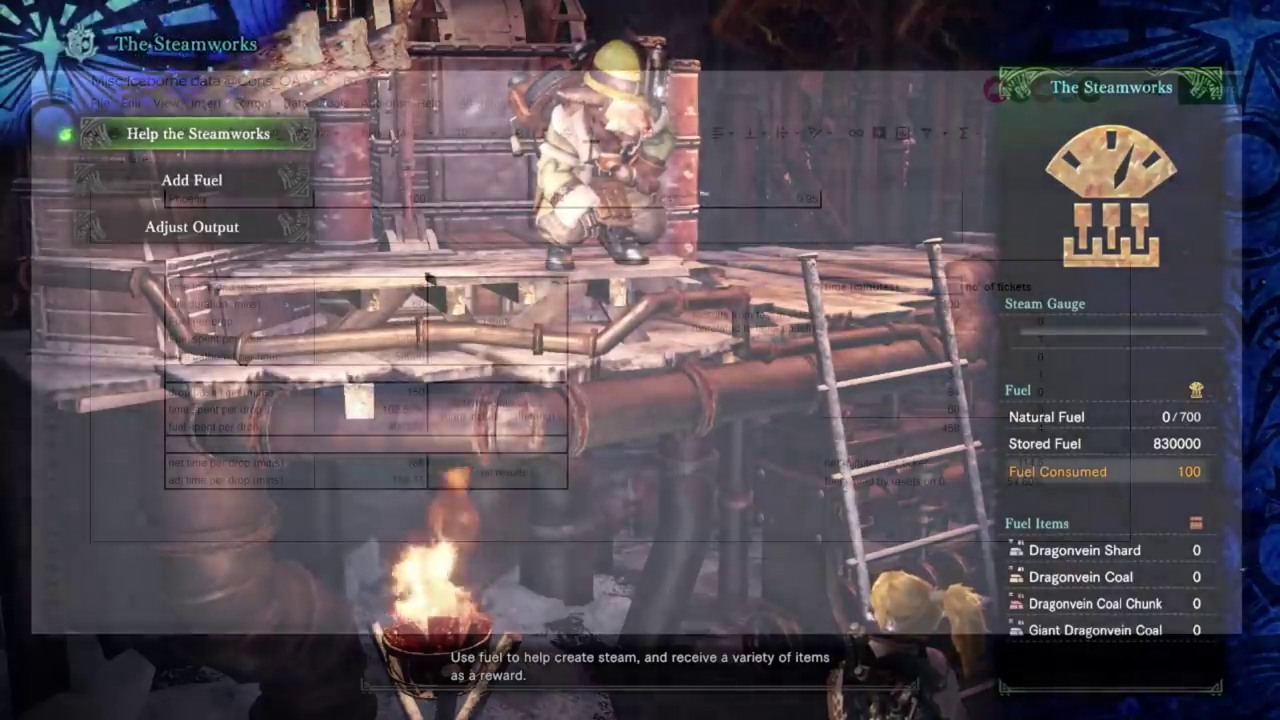
key("Return")
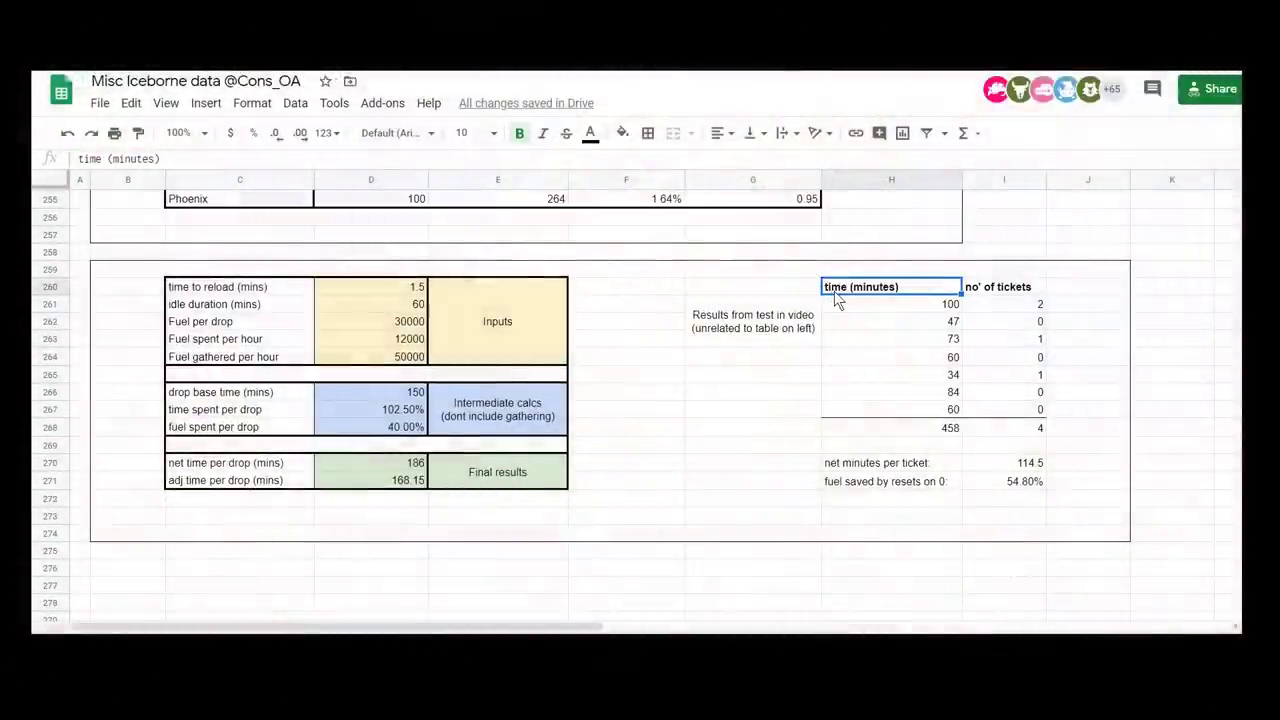
- In the Misc Iceborne data spreadsheet, compare the time and number of tickets for the first four test runs, rows 261 to 264
left_click(941, 308)
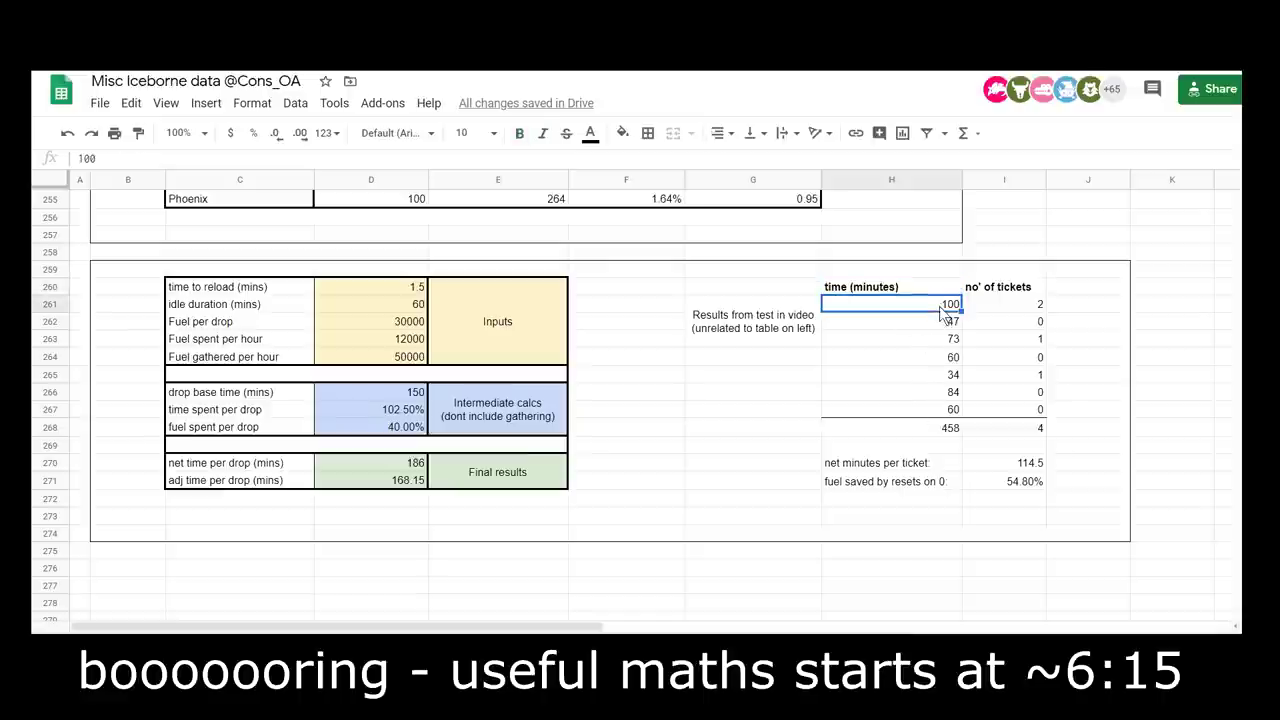
key("Right")
key("Left")
key("Down")
key("Right")
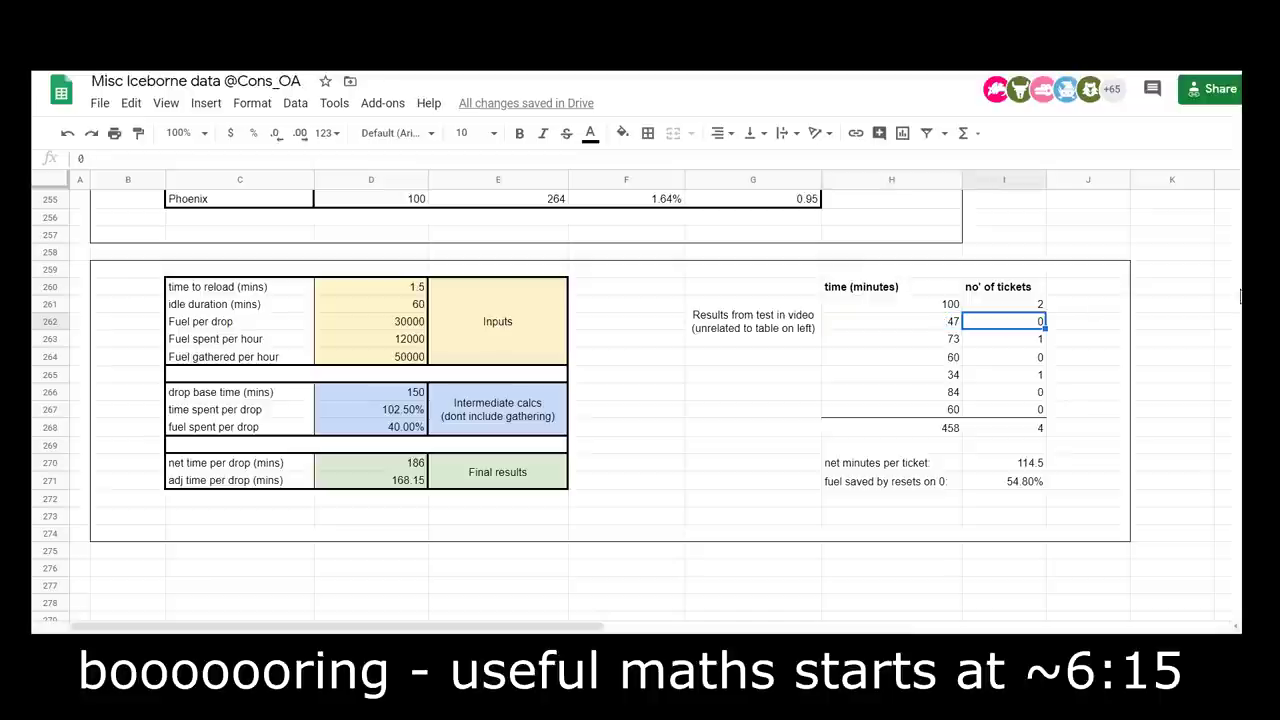
key("Left")
key("Down")
key("Right")
key("Left")
key("Down")
key("Right")
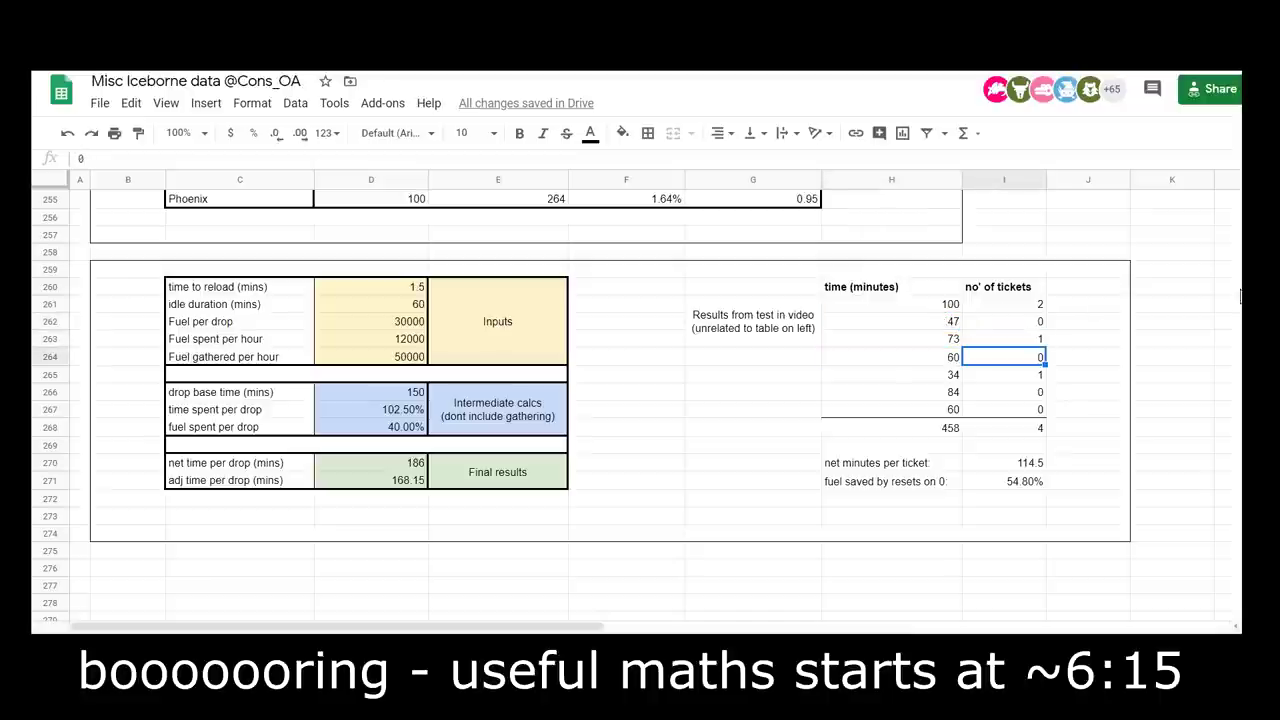
- Recheck the ticket counts of the first four runs, and compare time and tickets for the runs in rows 265 and 266
key("Left")
key("Up")
key("Up")
key("Up")
key("Right")
key("Down")
key("Down")
key("Down")
key("Down")
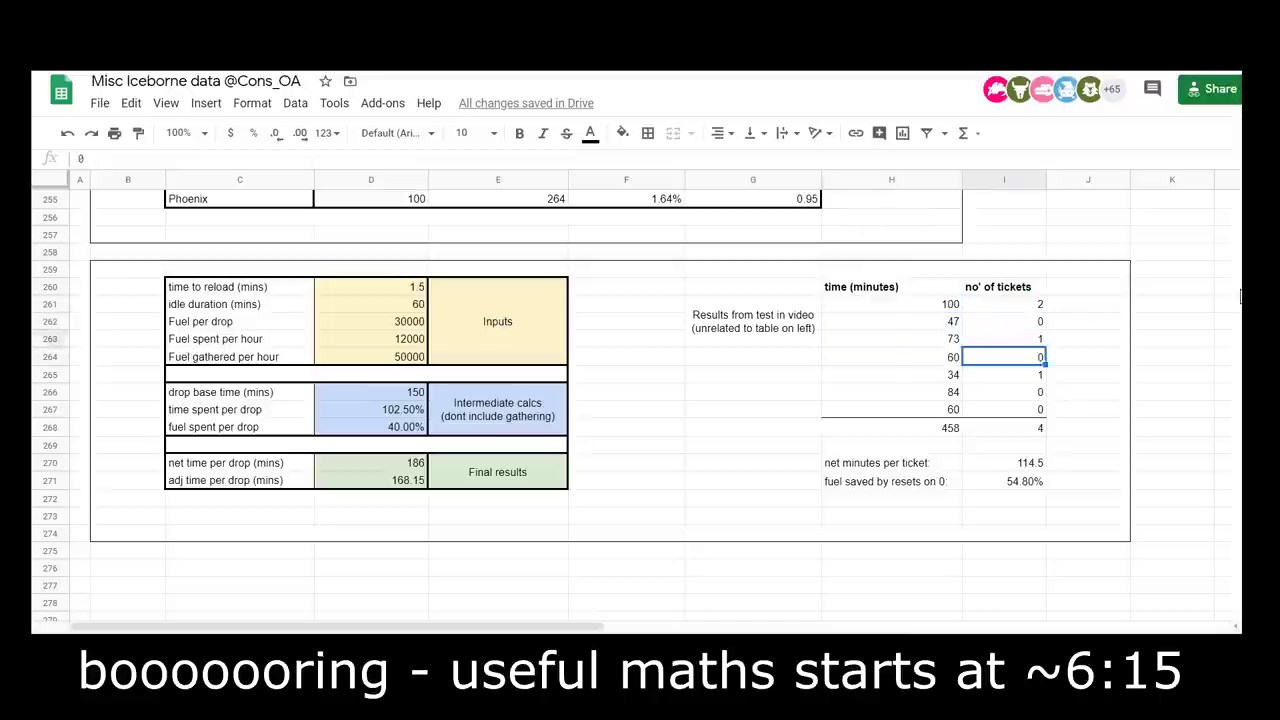
key("Left")
key("Down")
key("Right")
key("Down")
key("Left")
key("Up")
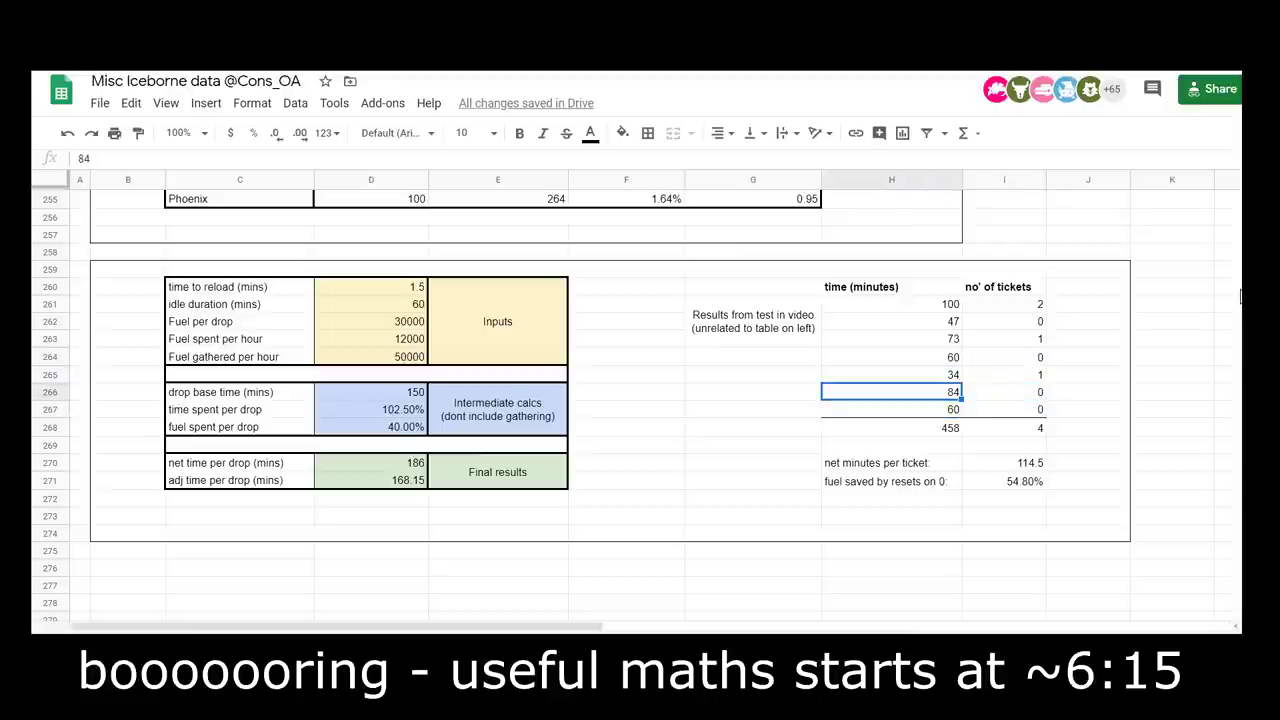
key("Up")
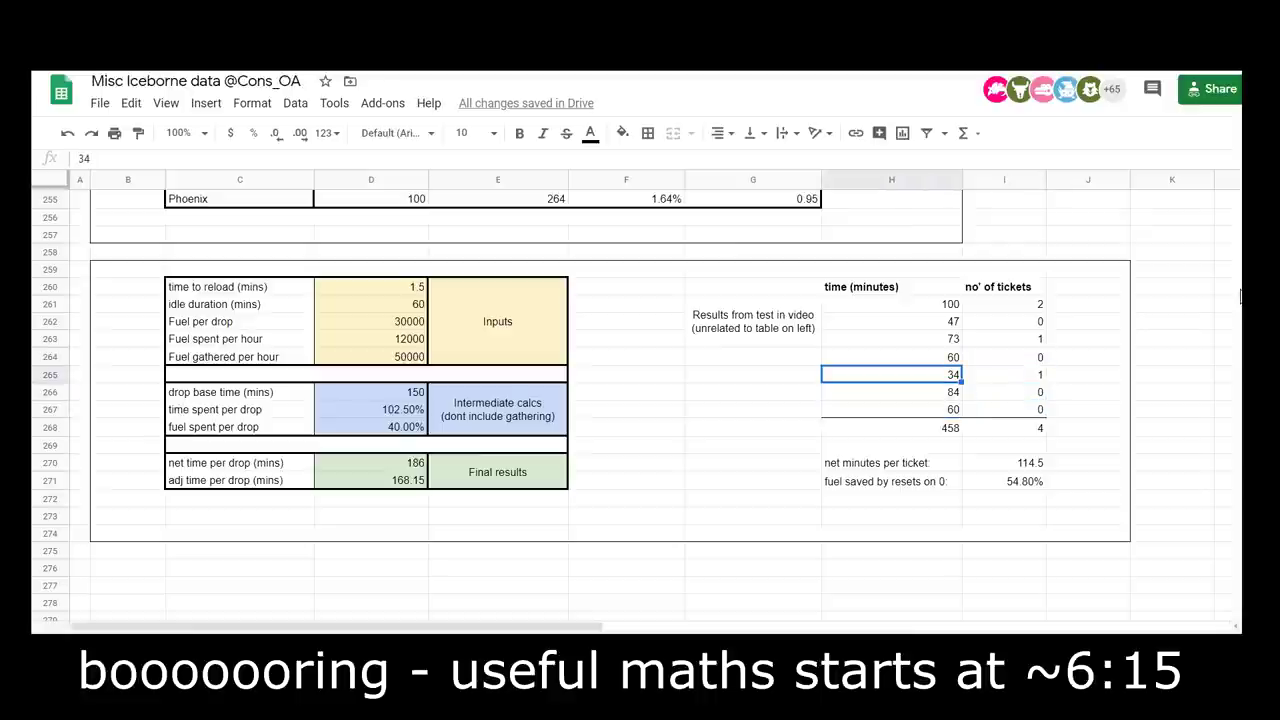
key("Right")
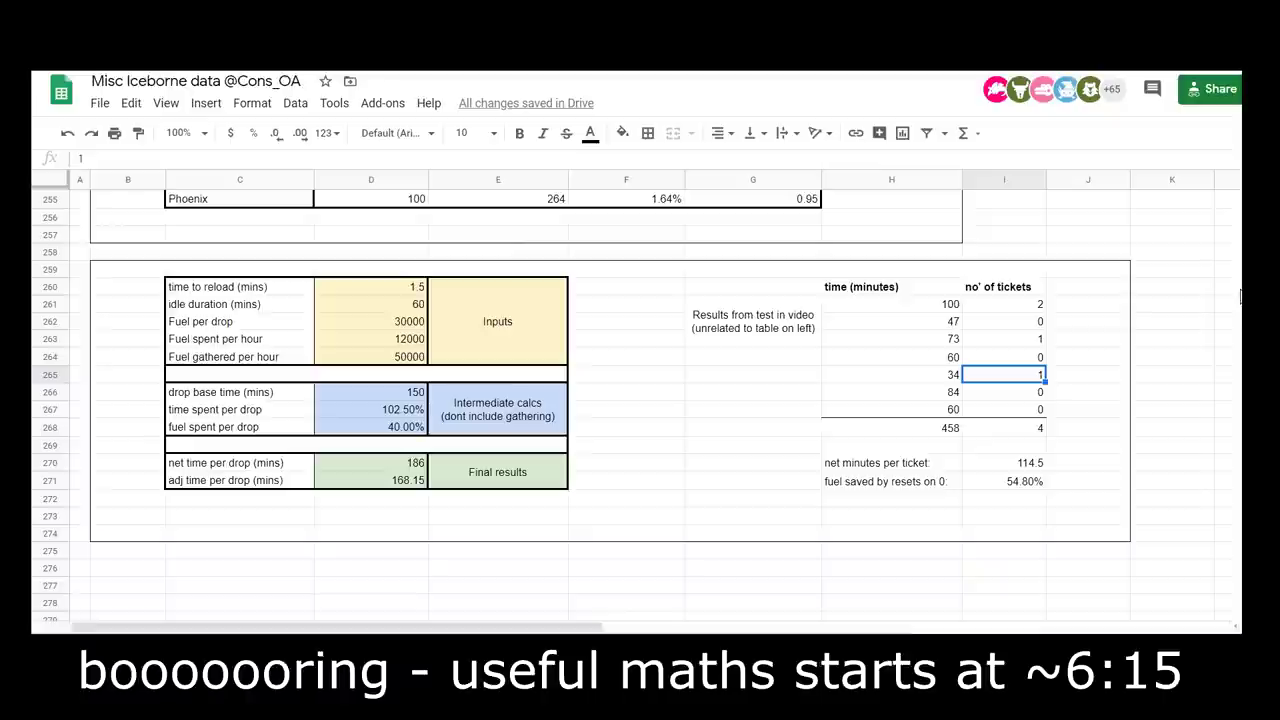
- Examine the total tickets and total minutes in row 268 and the net minutes per ticket formula in I270
key("Down")
key("Down")
key("Down")
key("Down")
key("Down")
key("Up")
key("Up")
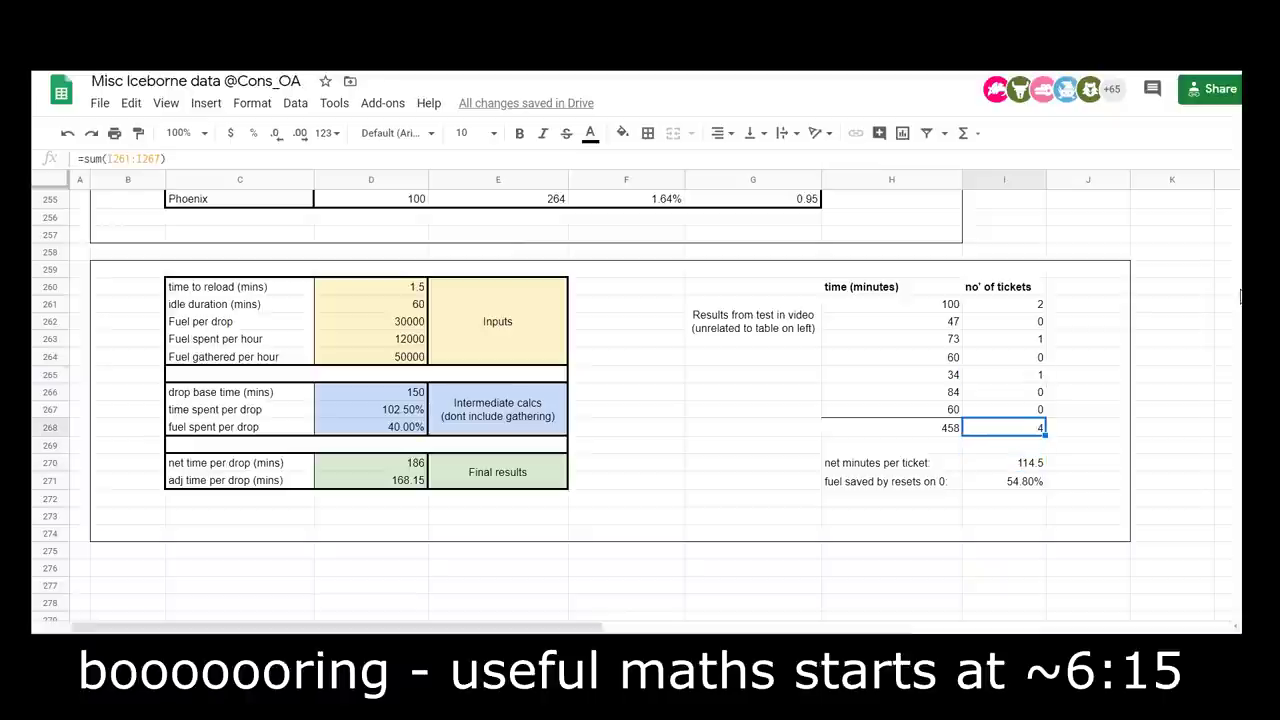
key("Left")
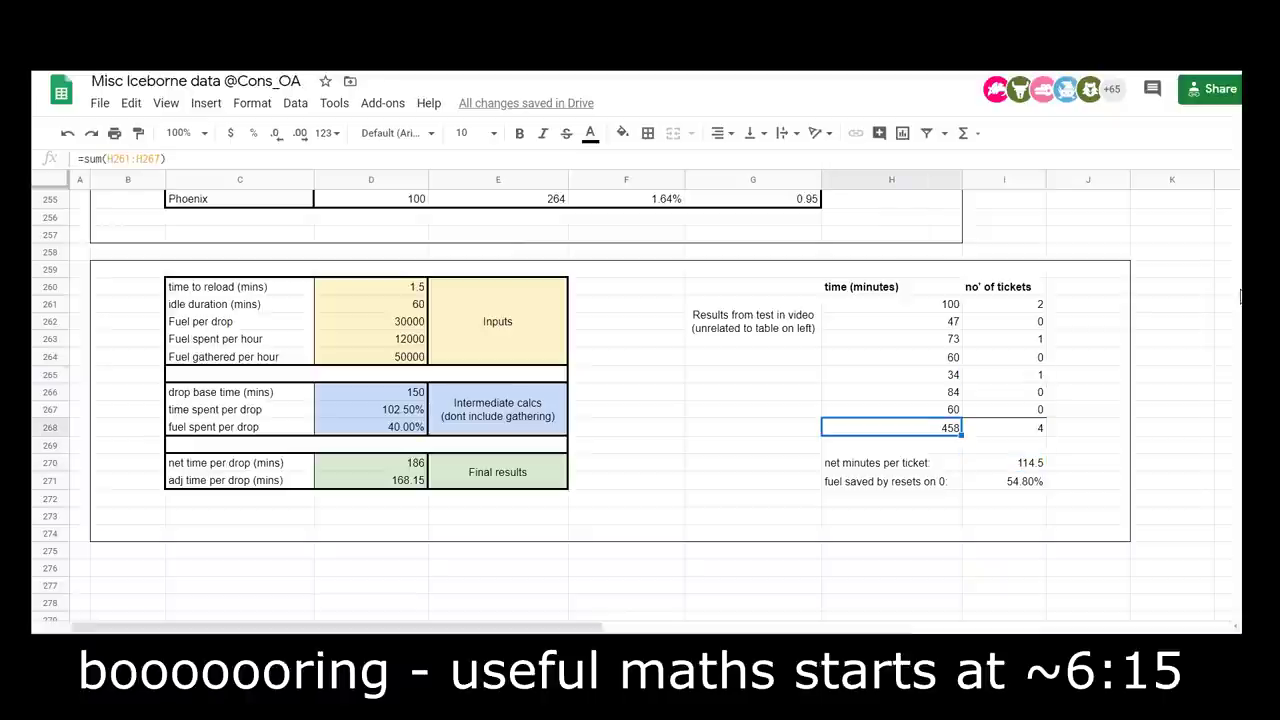
key("Down")
key("Right")
key("Down")
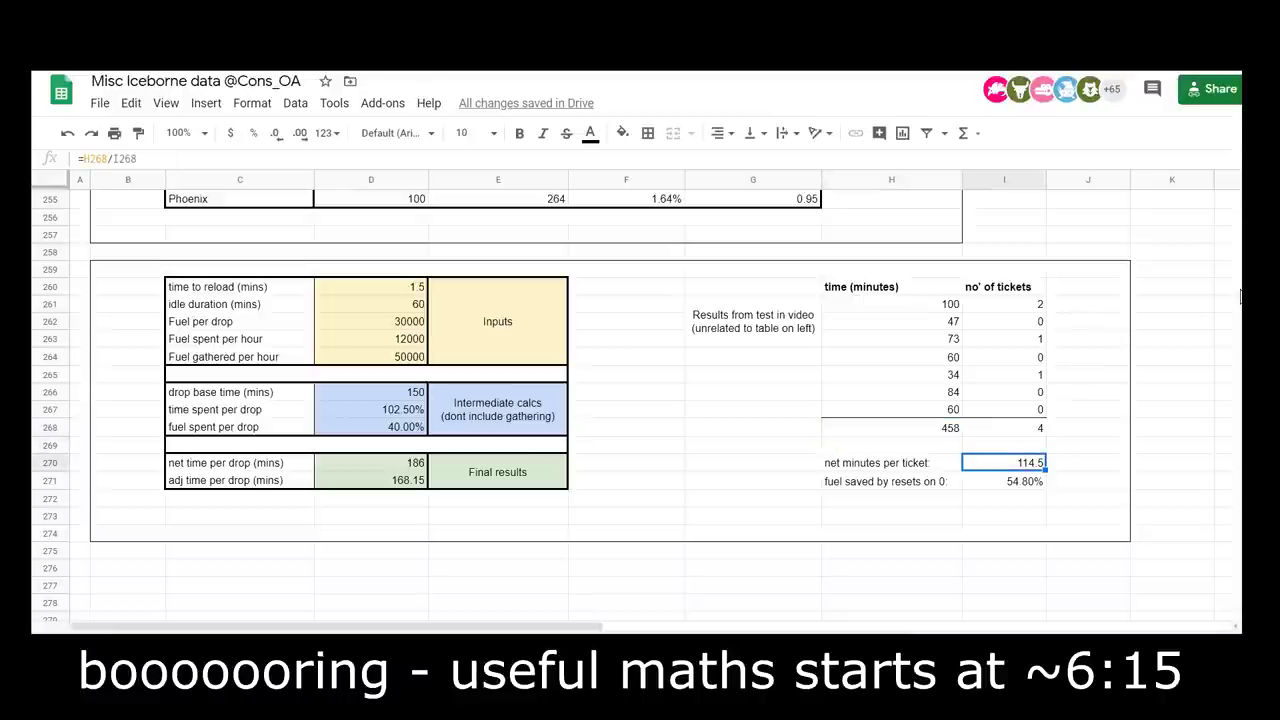
- Compare the time per drop of Gold Melding Ticket and Celestial Print in the Steamworks new droprates table
scroll(726, 352, "up", 20)
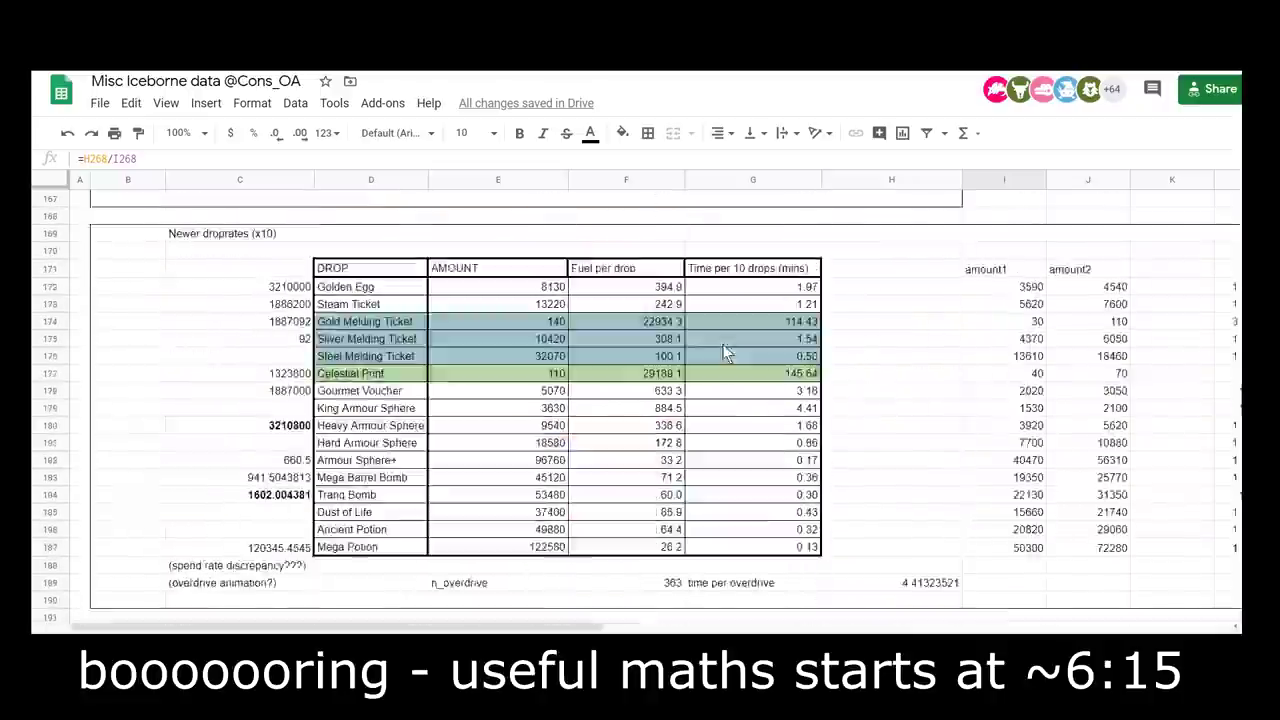
scroll(726, 352, "up", 2)
left_click(776, 426)
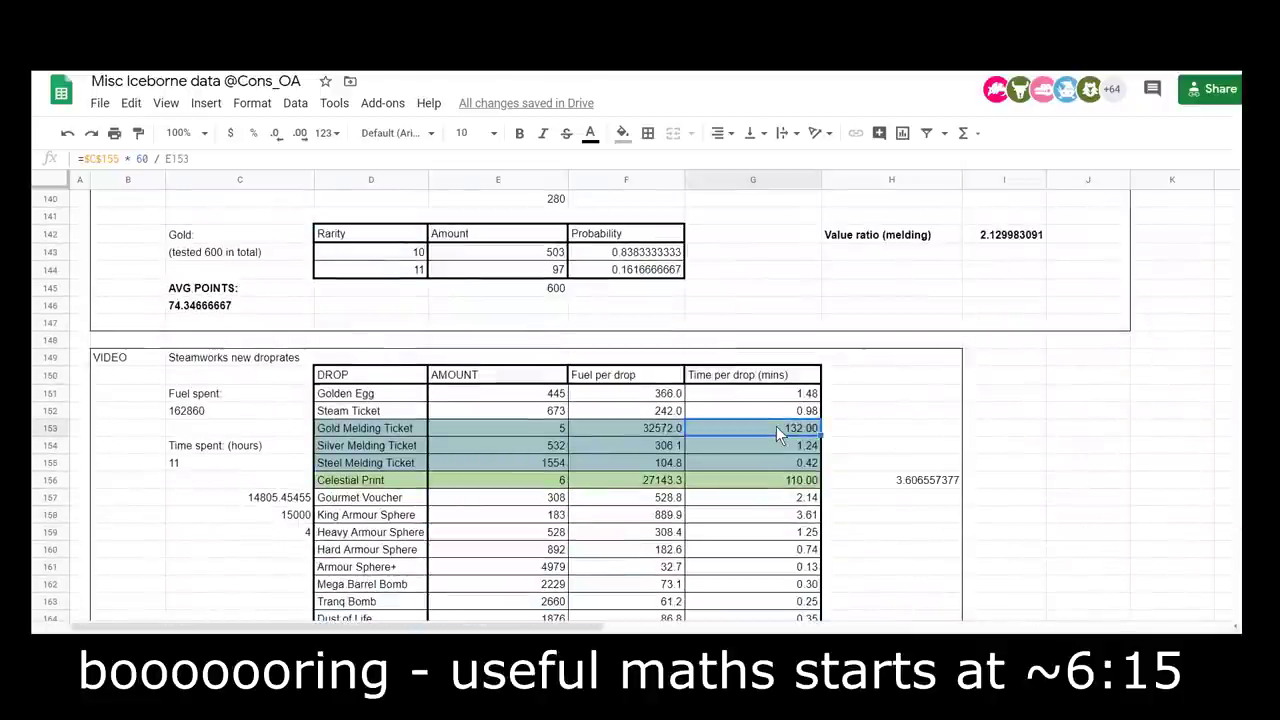
key("Down")
key("Down")
key("Down")
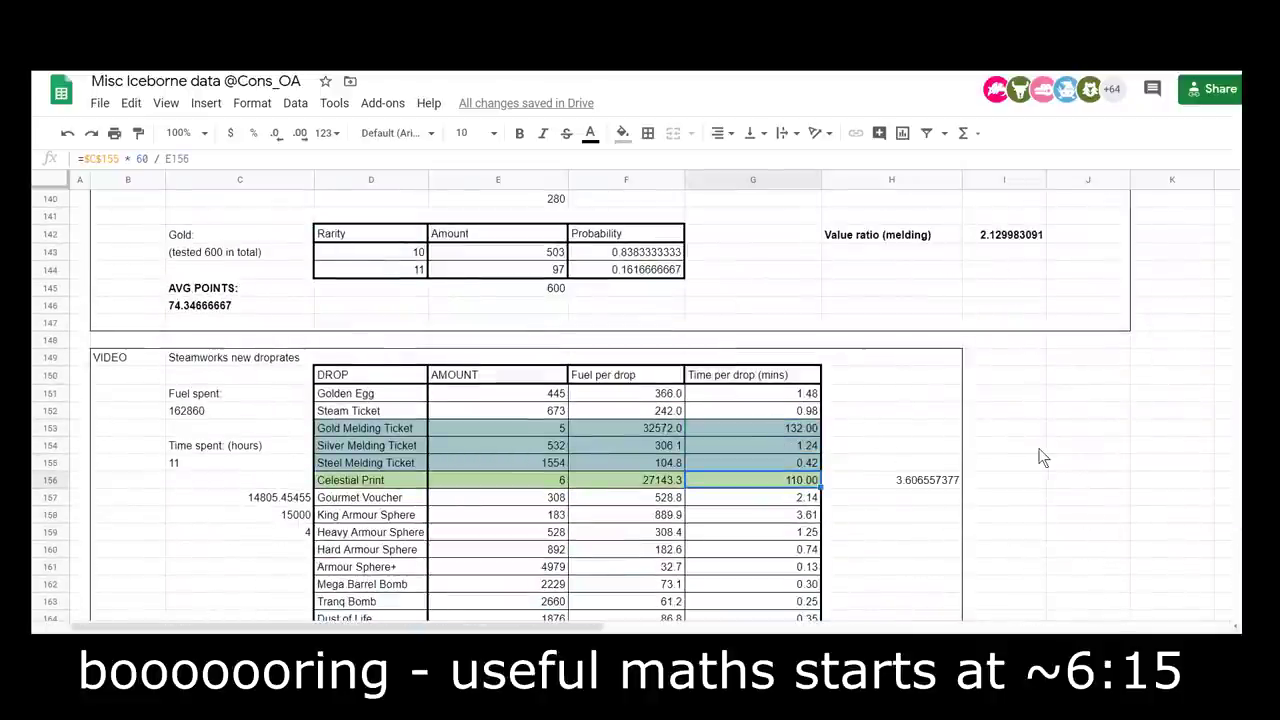
- Return to the test results and examine the formula for fuel saved by resets on 0 in I271
scroll(1040, 457, "down", 20)
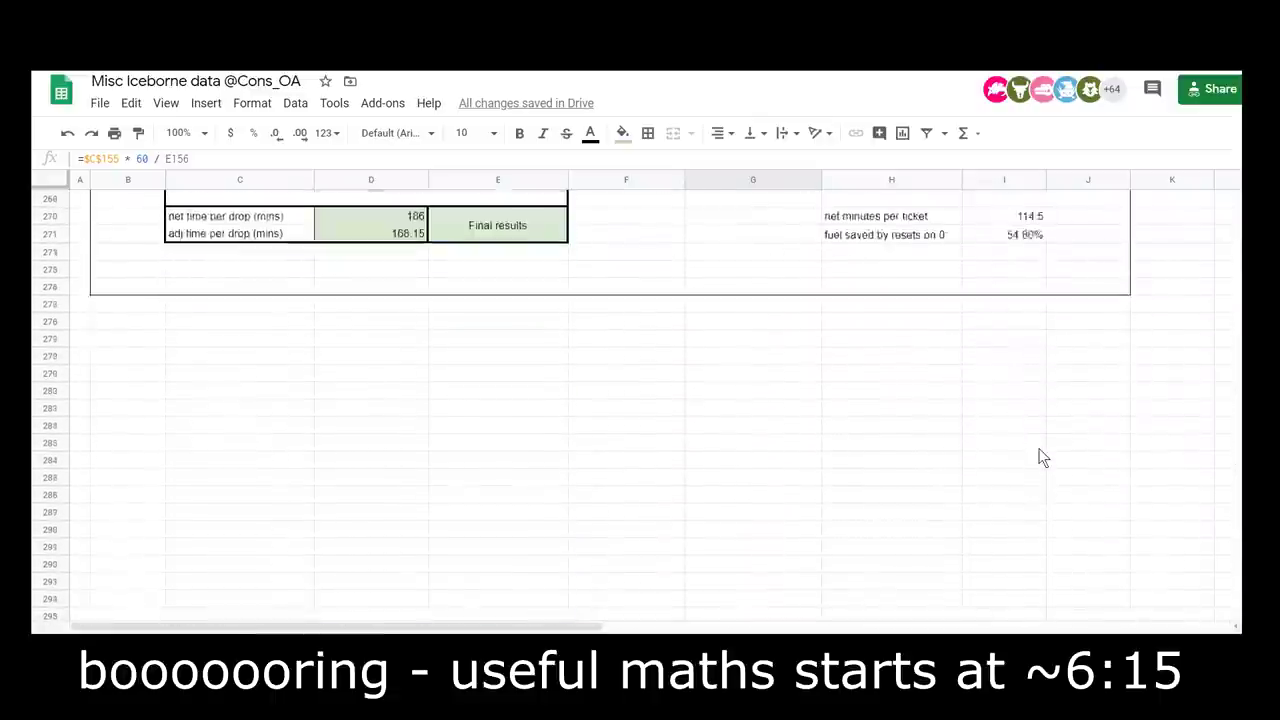
scroll(1040, 457, "up", 5)
left_click(1020, 472)
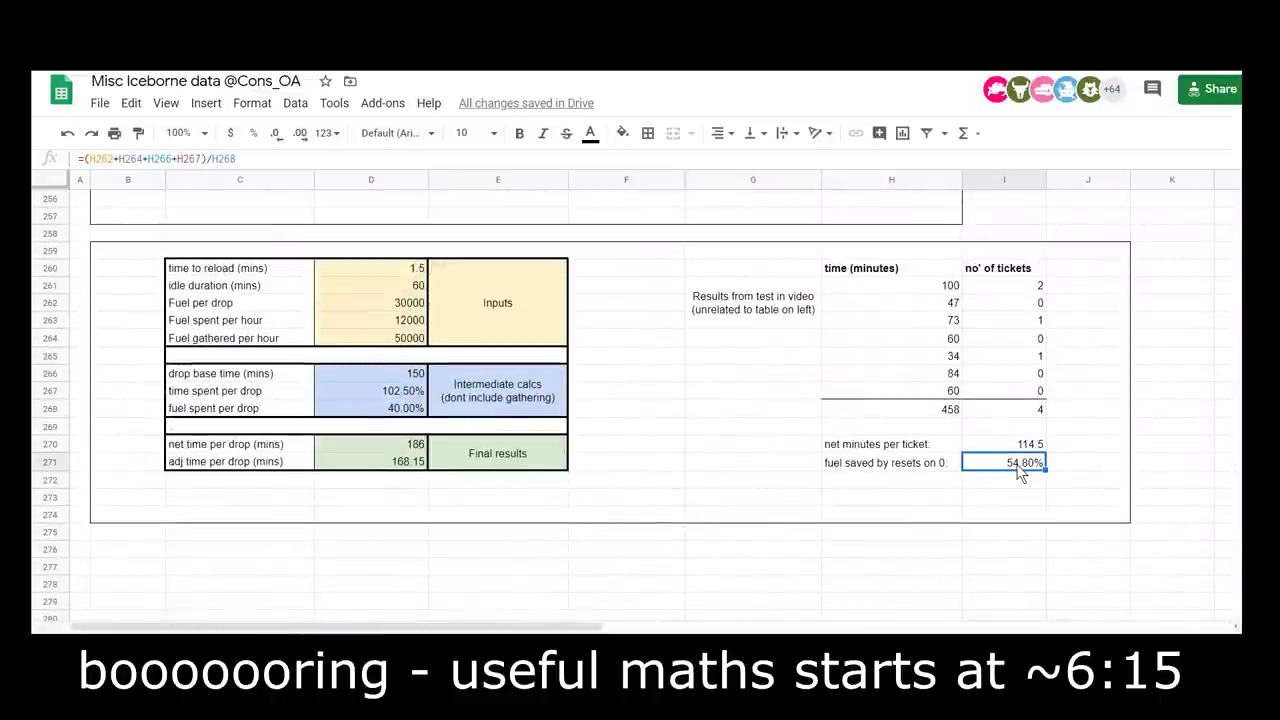
key("Left")
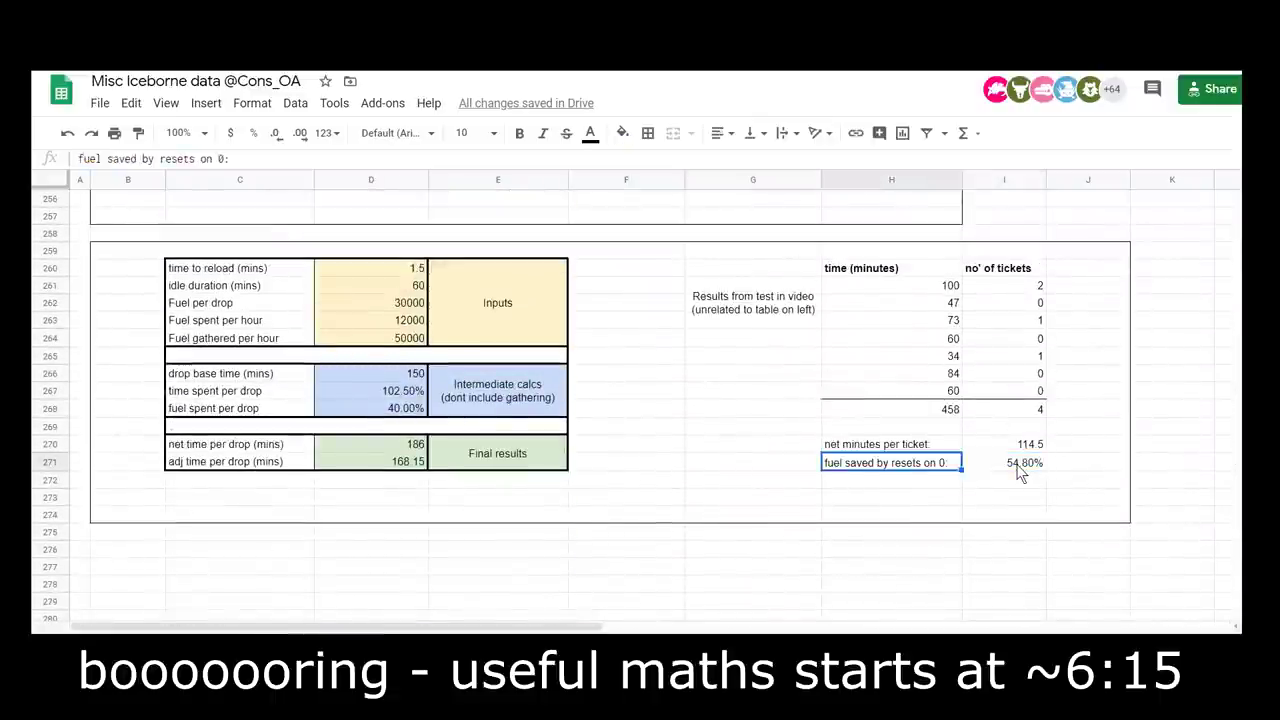
key("Right")
key("Left")
- Examine the time and ticket count of the second test run in row 262
key("Up")
key("Up")
key("Up")
key("Up")
key("Up")
key("Up")
key("Up")
key("Up")
key("Up")
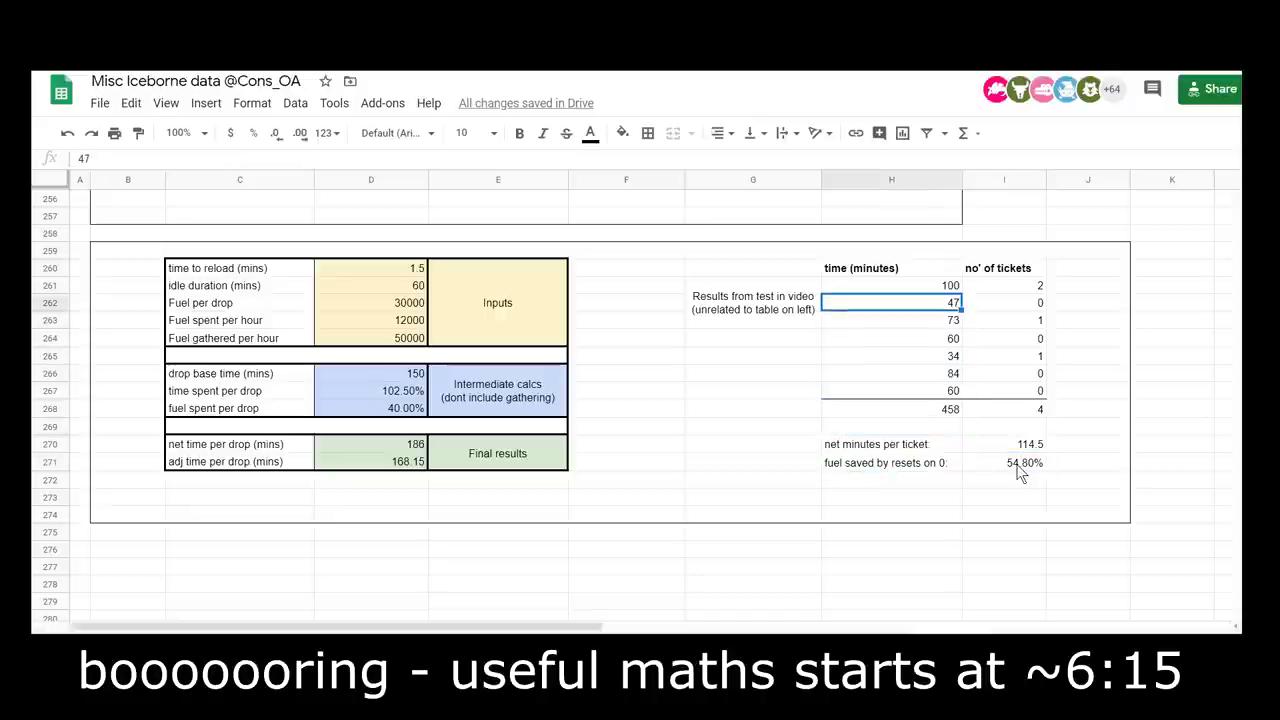
key("Right")
key("Left")
key("Right")
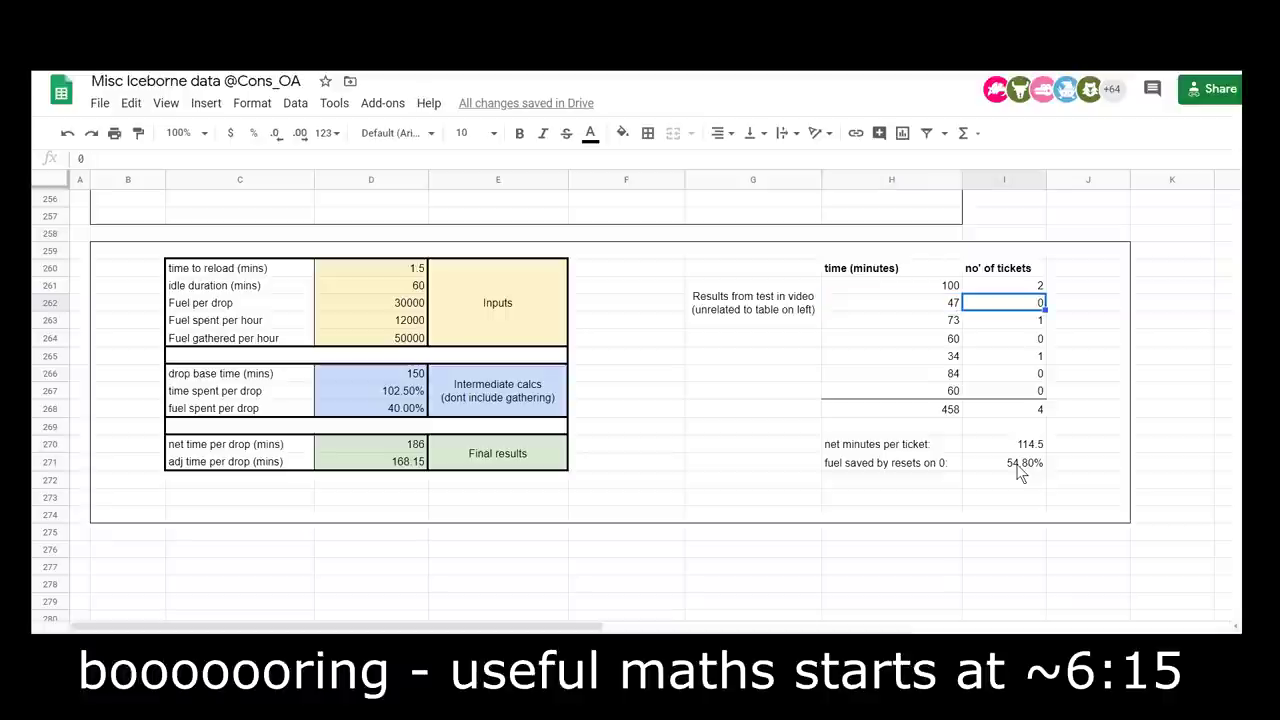
key("Left")
key("Right")
key("Left")
- Compare time and tickets for the ticket-yielding runs in rows 261 and 263
key("Up")
key("Right")
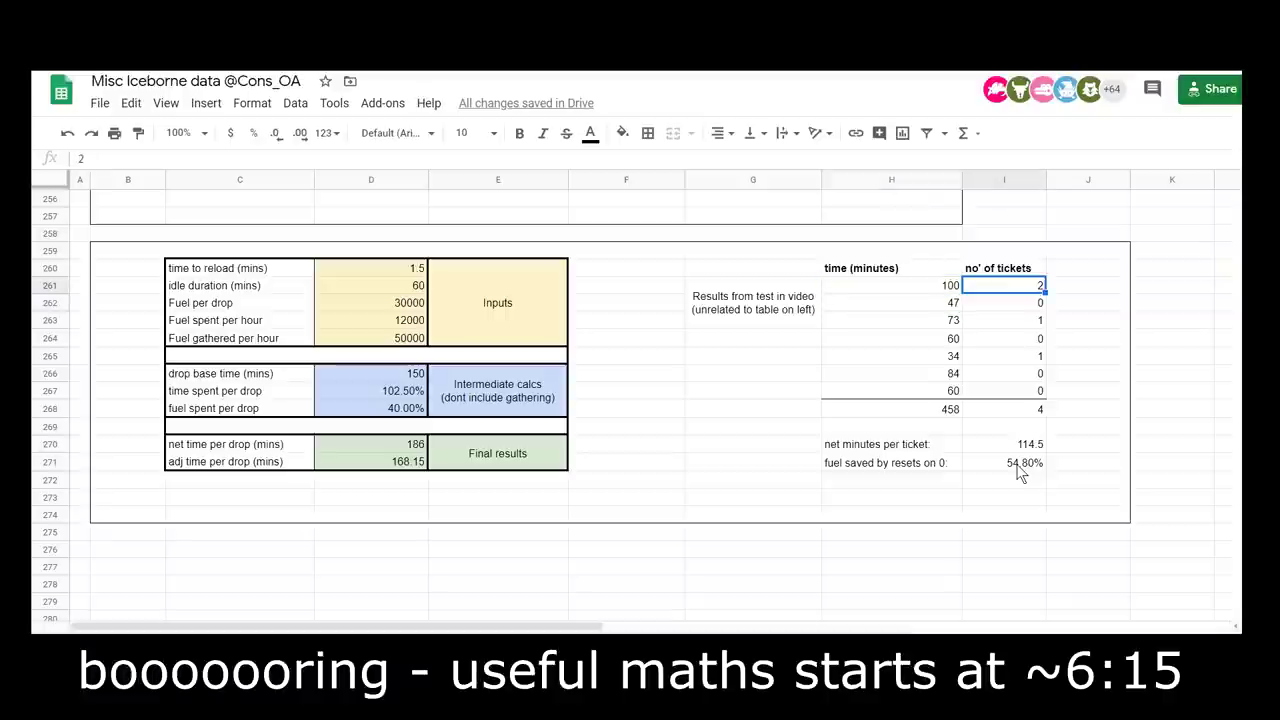
key("Left")
key("Right")
key("Left")
key("Right")
key("Down")
key("Down")
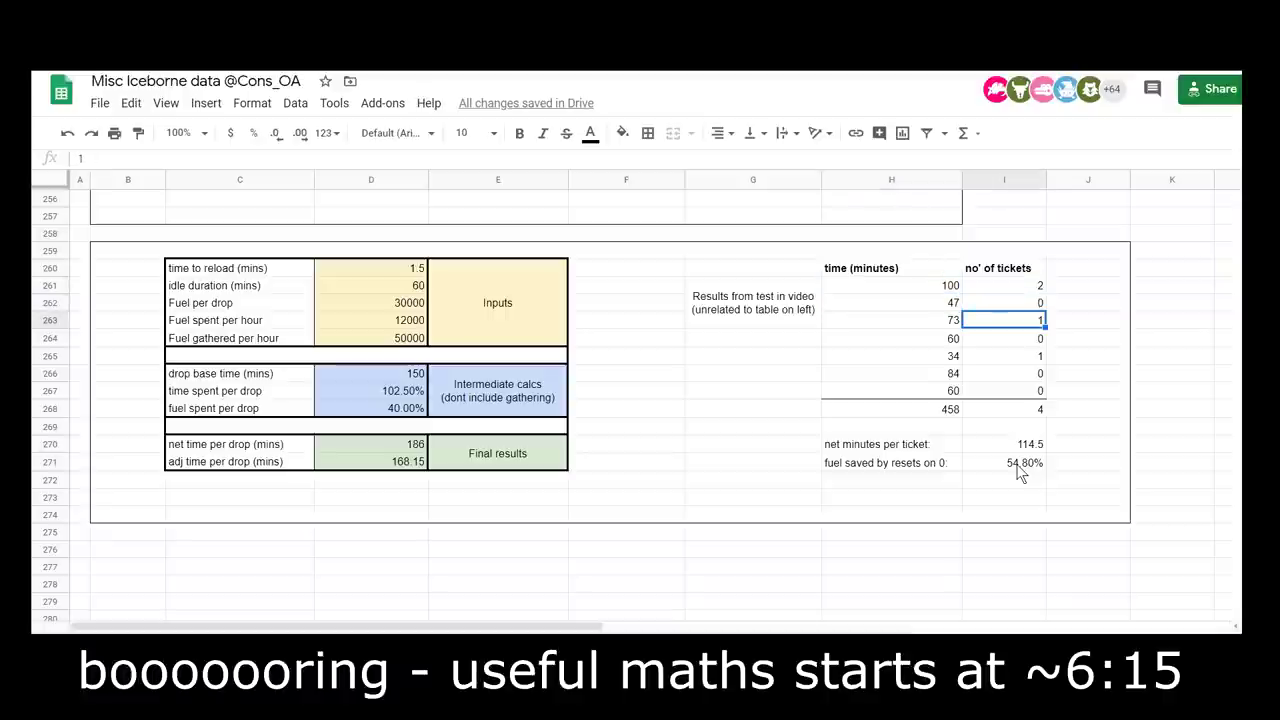
key("Left")
key("Right")
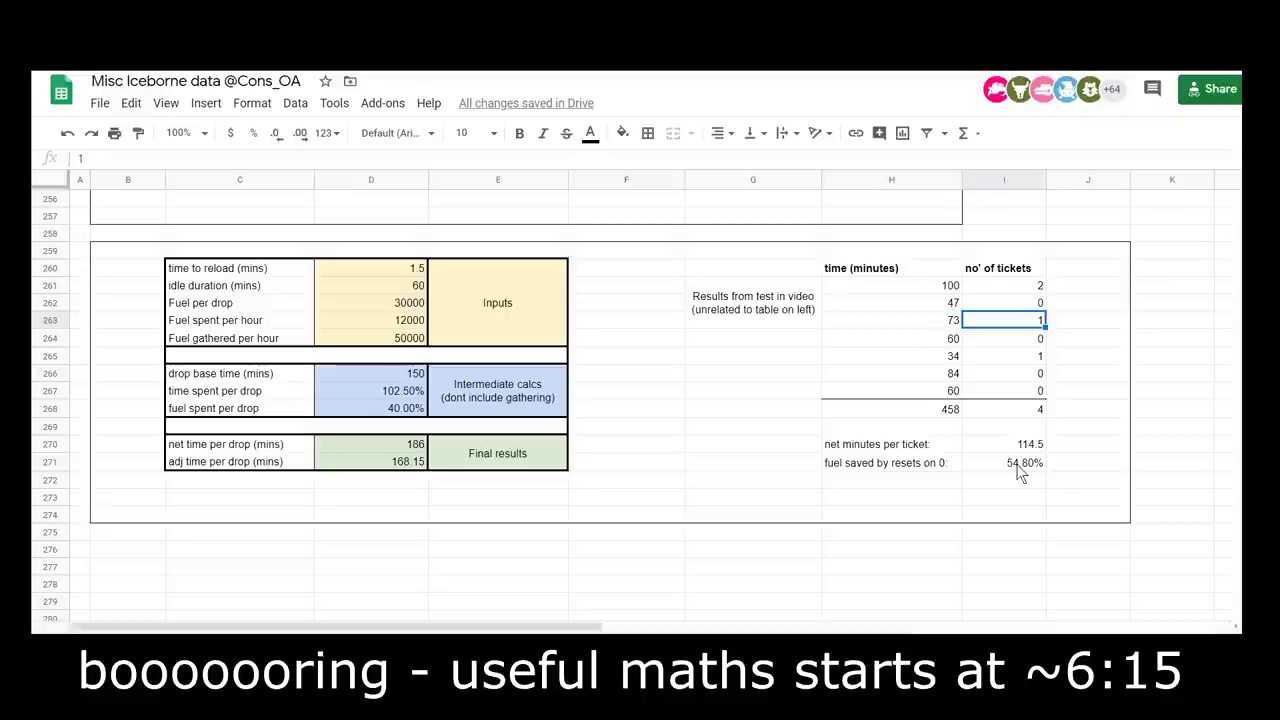
- Review the run times from row 262 to row 267 against the fuel saved by resets on 0 formula in I271
key("Left")
key("Up")
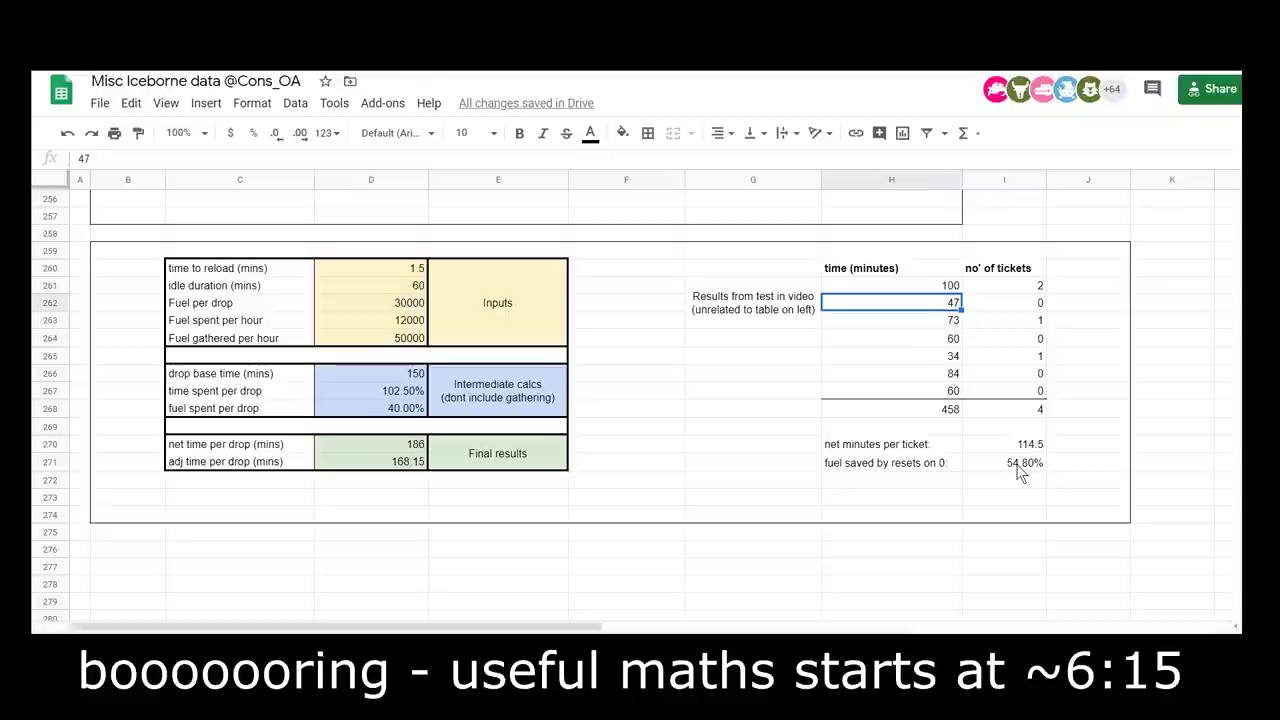
key("Down")
key("Down")
key("Down")
key("Down")
key("Down")
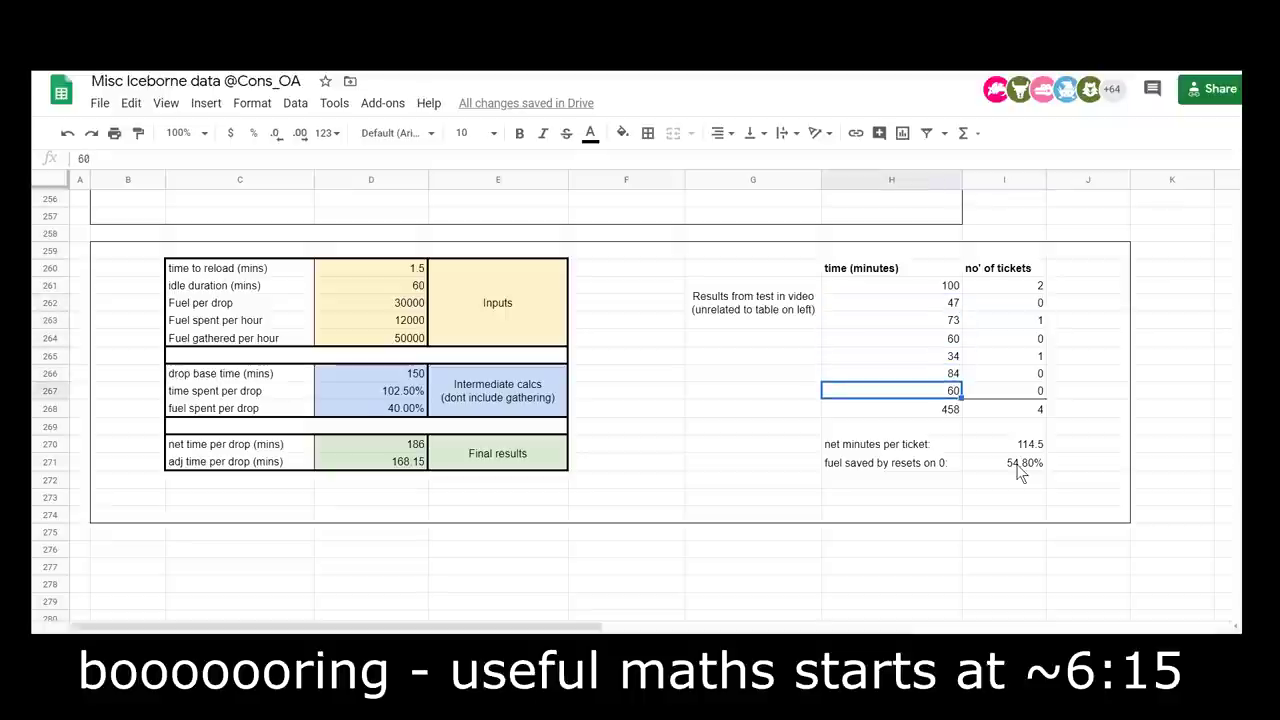
key("Down")
key("Down")
key("Down")
key("Down")
key("Right")
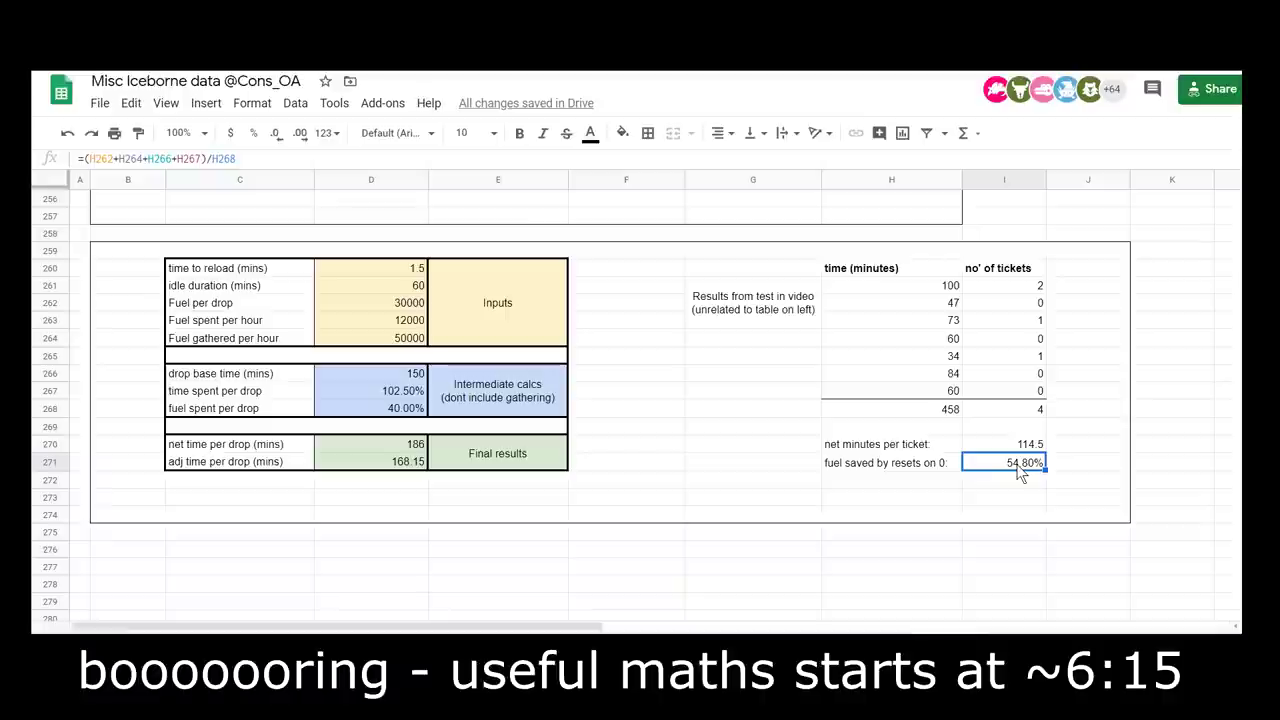
- Check the run times in H266 and H267 against the fuel saved by resets on 0 formula in I271
key("Up")
key("Up")
key("Up")
key("Up")
key("Up")
key("Left")
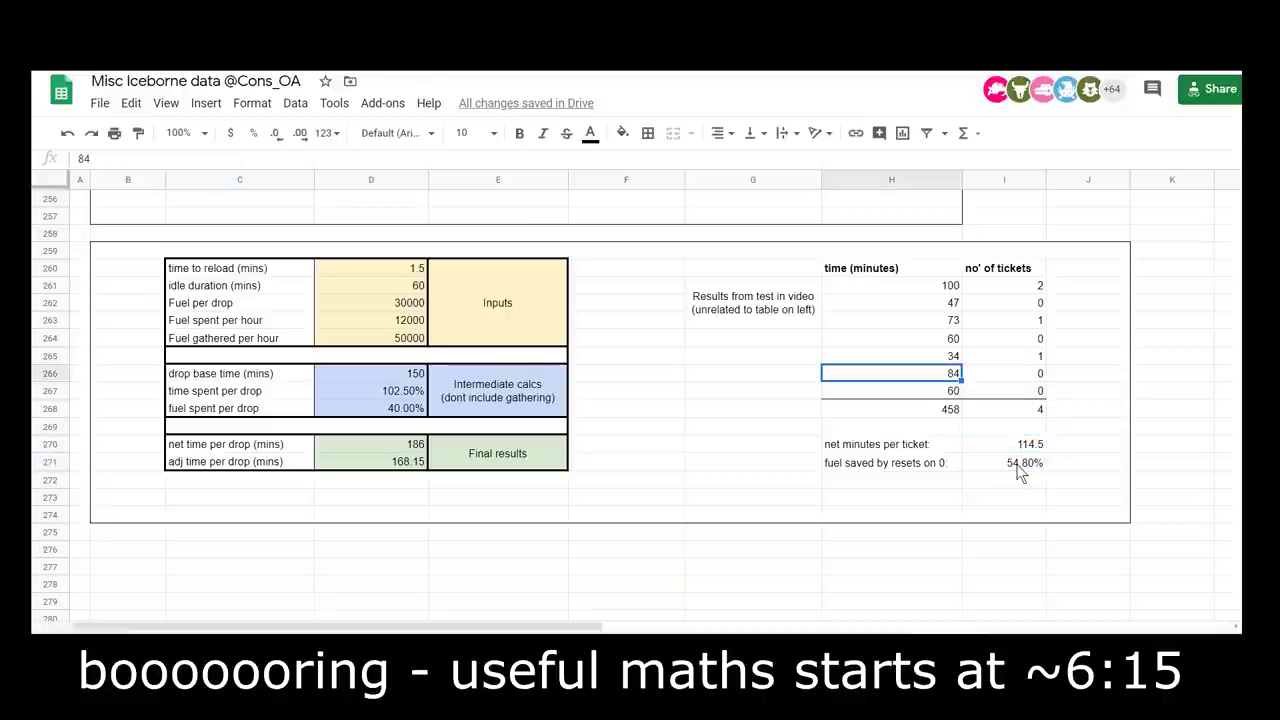
key("Down")
key("Down")
key("Down")
key("Down")
key("Down")
key("Right")
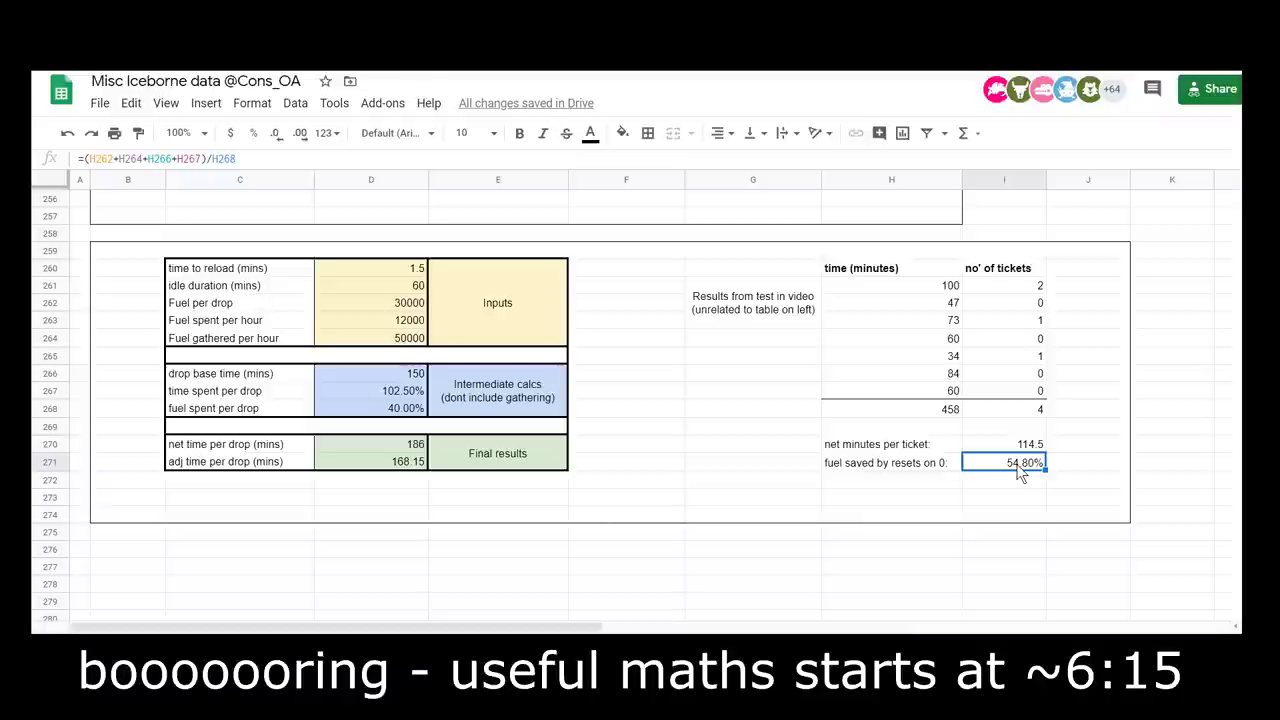
key("Up")
key("Up")
key("Up")
key("Up")
key("Left")
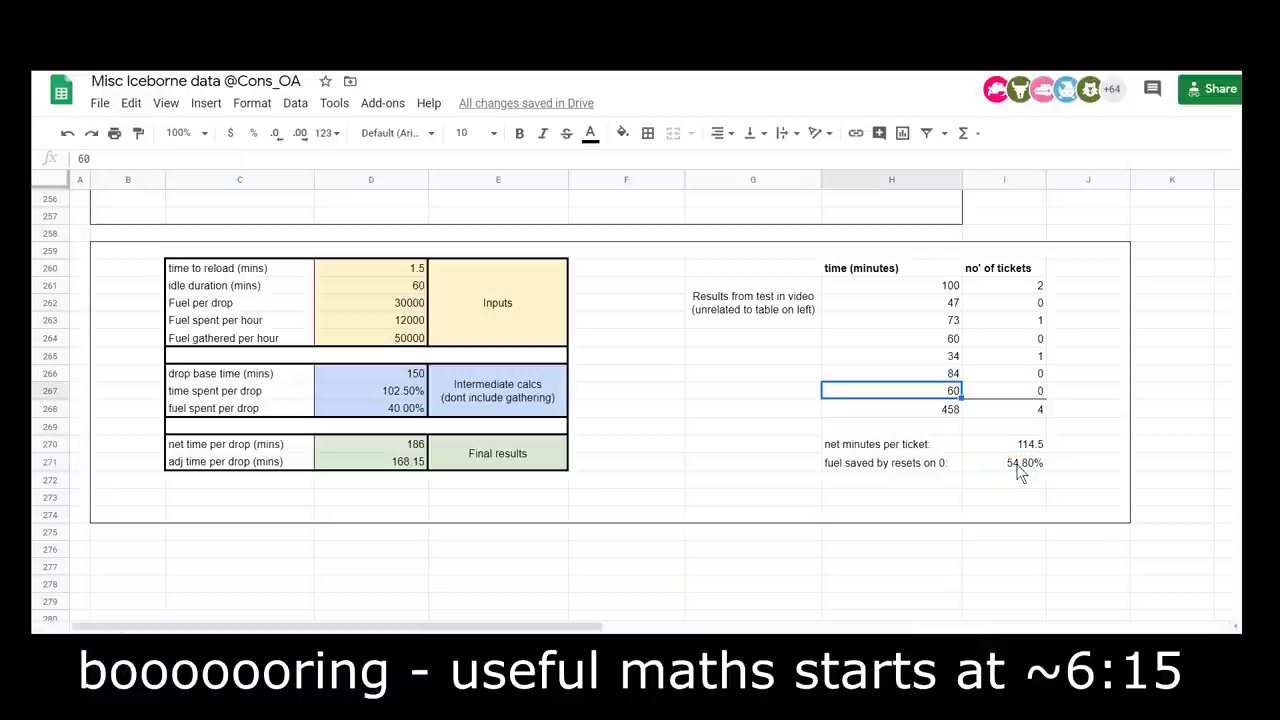
- Go to the inputs table and examine the idle duration in D261
key("Left")
key("Left")
key("Left")
key("Left")
key("Left")
key("Left")
key("Up")
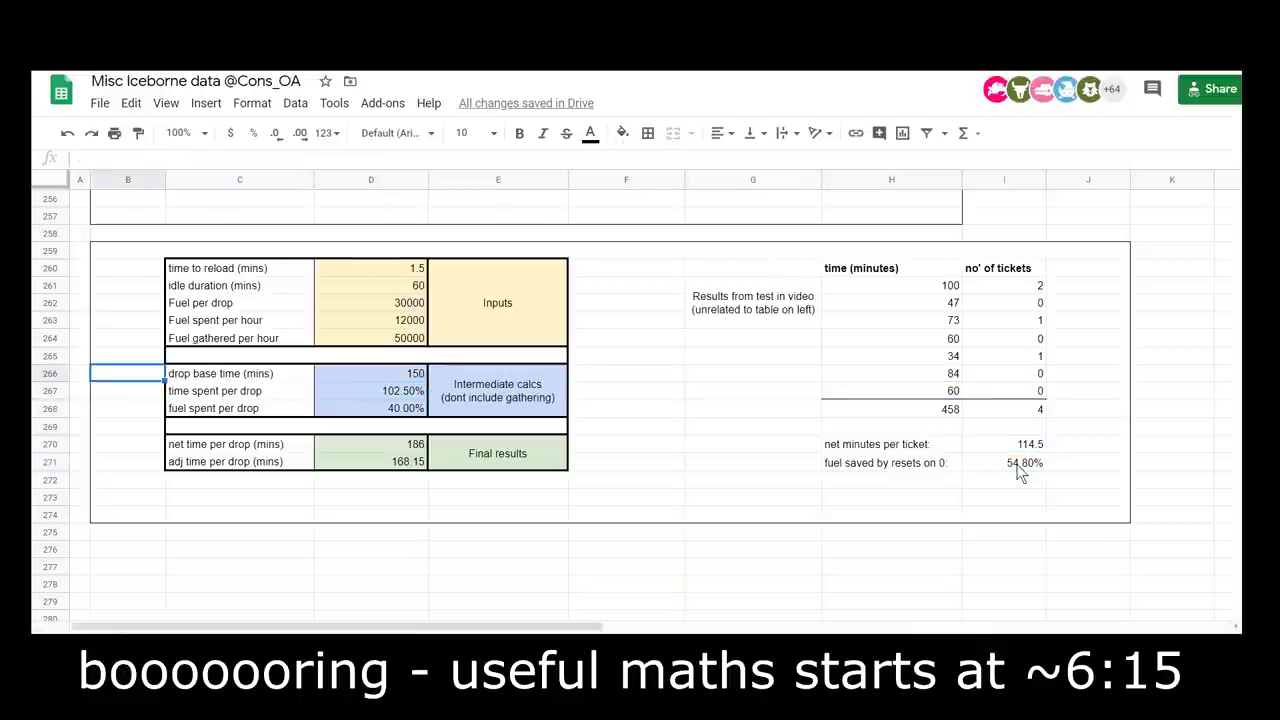
key("Right")
key("Right")
key("Up")
key("Up")
key("Up")
key("Up")
key("Up")
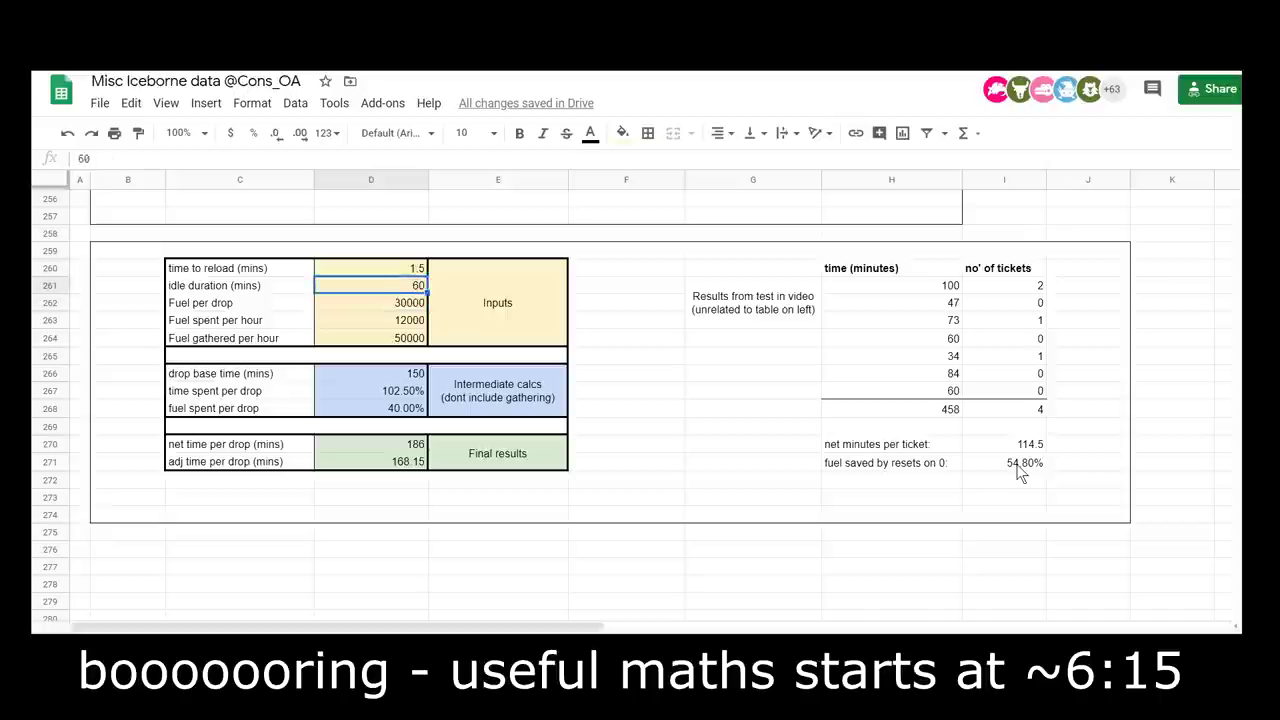
- Review the input values down to D264 and compare the time to reload in D260 with the idle duration in D261
key("Down")
key("Down")
key("Down")
key("Up")
key("Up")
key("Up")
key("Up")
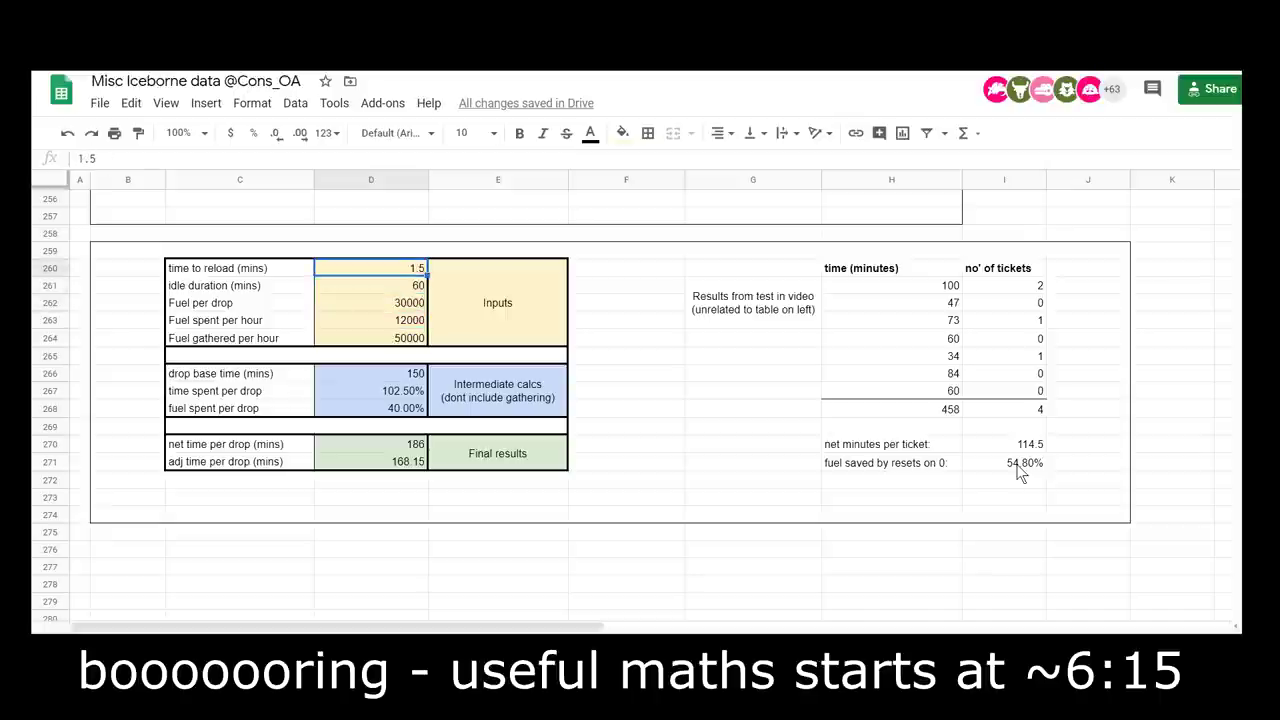
key("Down")
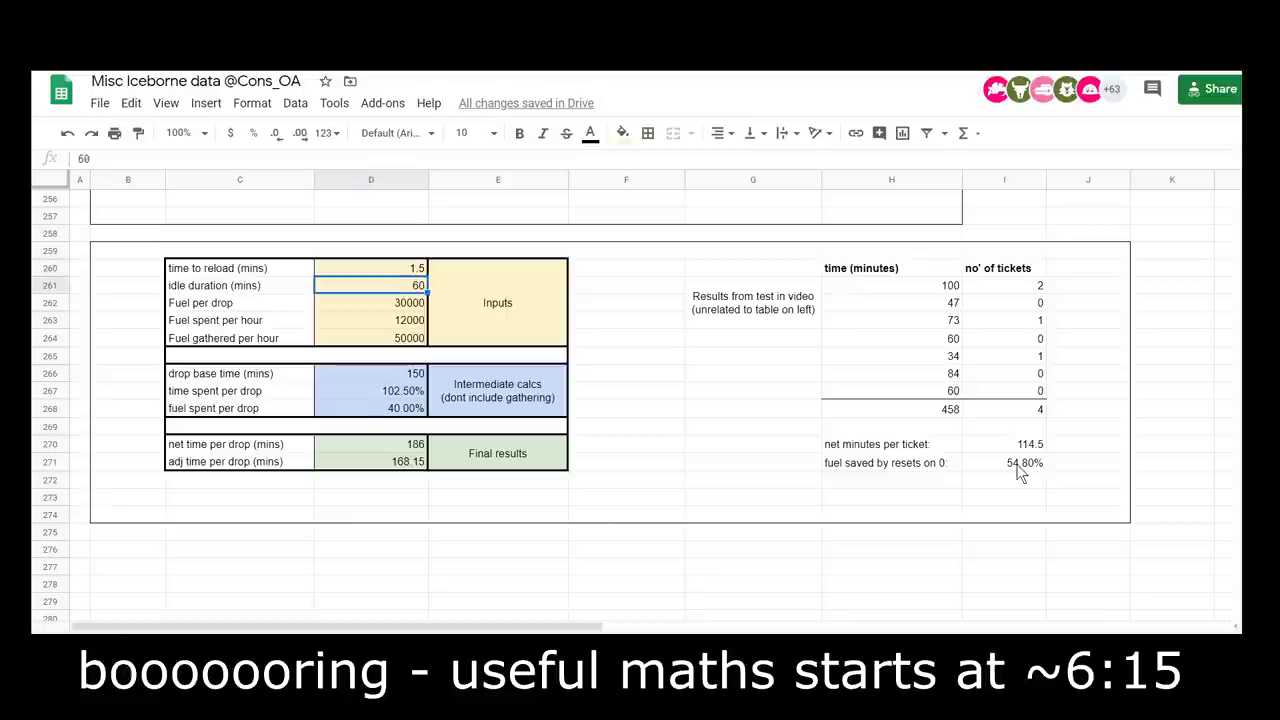
key("Up")
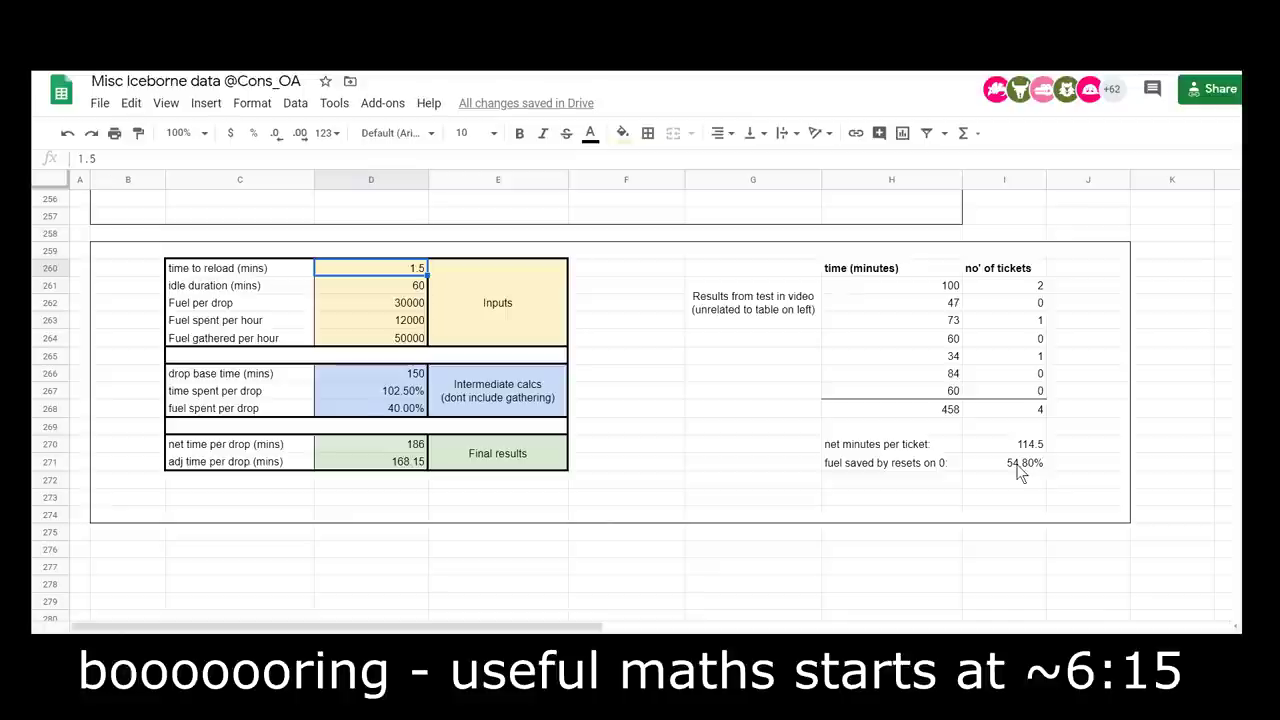
key("Down")
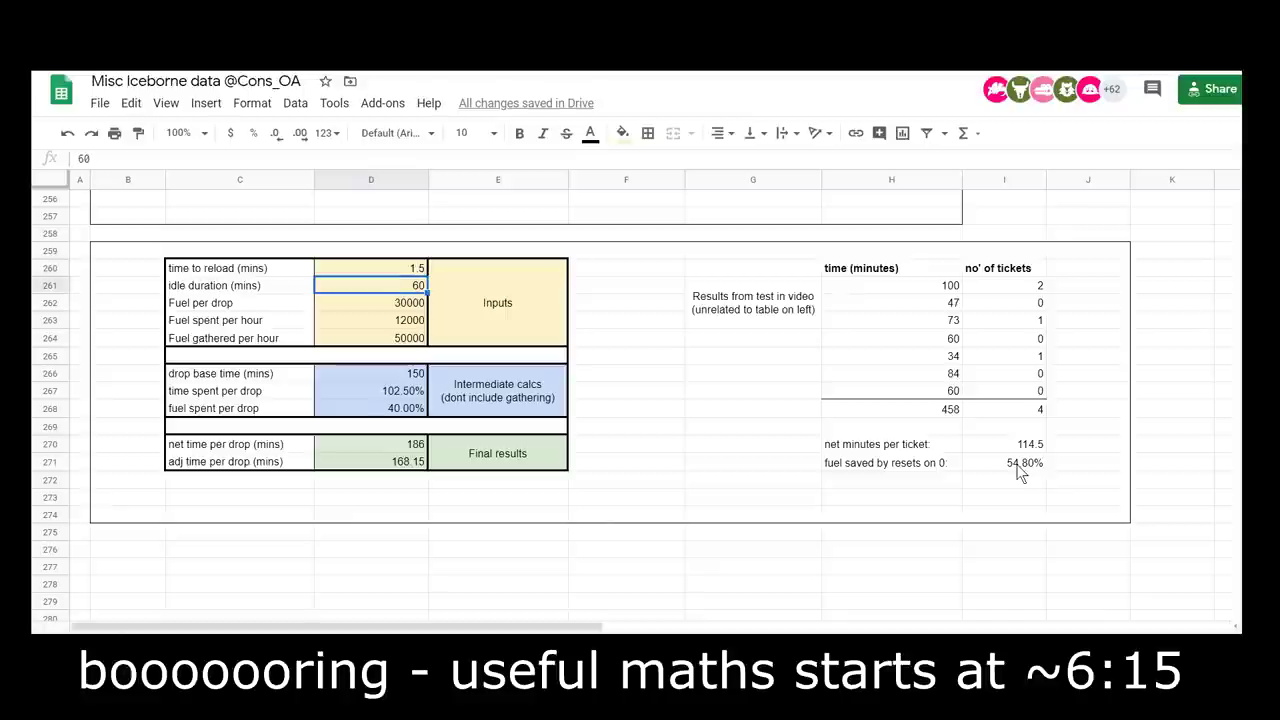
- Return to the test results and review the run times from H261 to H267
key("Right")
key("Right")
key("Right")
key("Right")
key("Right")
key("Left")
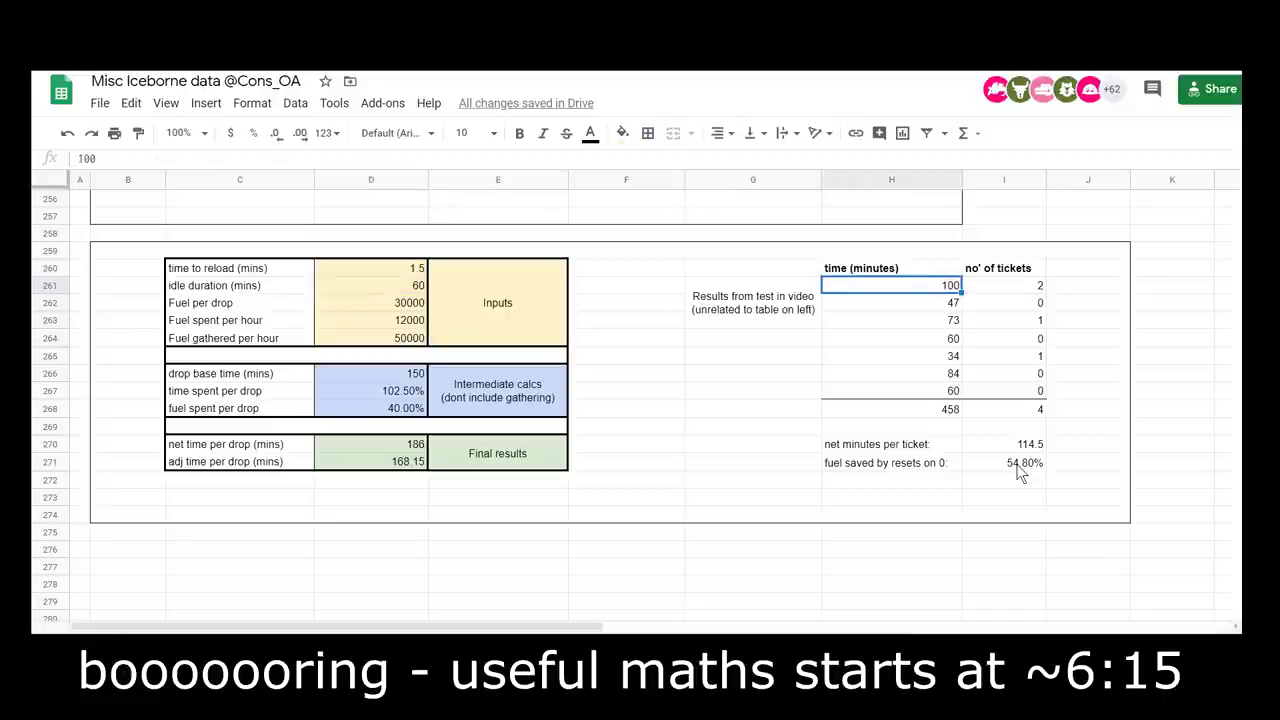
key("Down")
key("Down")
key("Down")
key("Down")
key("Down")
key("Down")
key("Up")
key("Up")
key("Up")
key("Up")
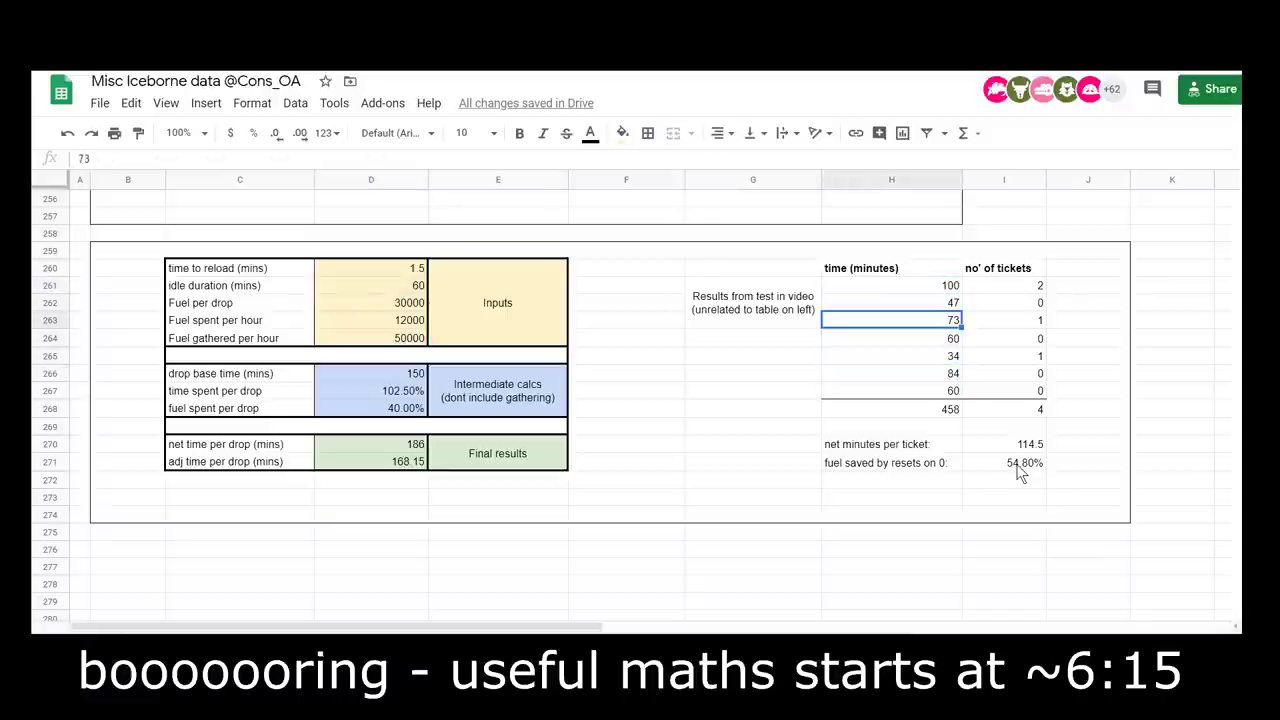
- Try a Fuel per drop value of 20000 in D262 of the inputs table and undo the change
key("Up")
key("Up")
key("Left")
key("Left")
key("Left")
key("Left")
key("Left")
key("Right")
key("Down")
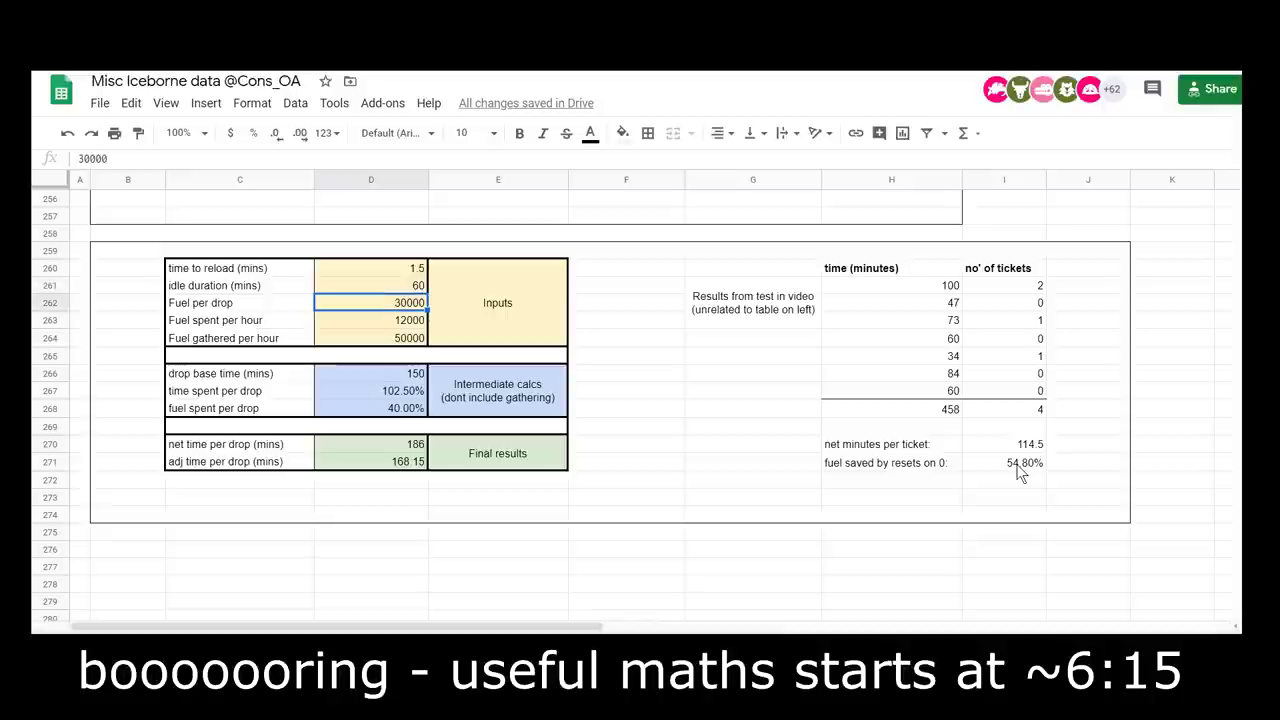
type("20000")
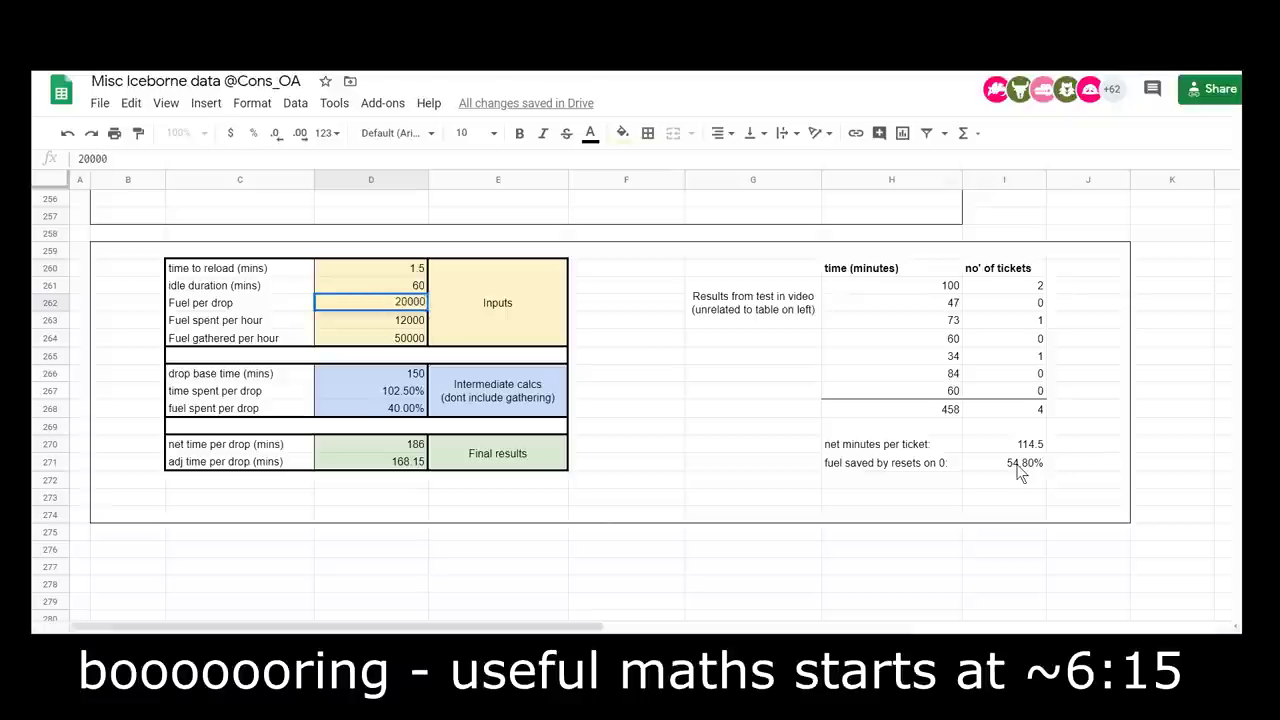
key("Return")
key("ctrl+z")
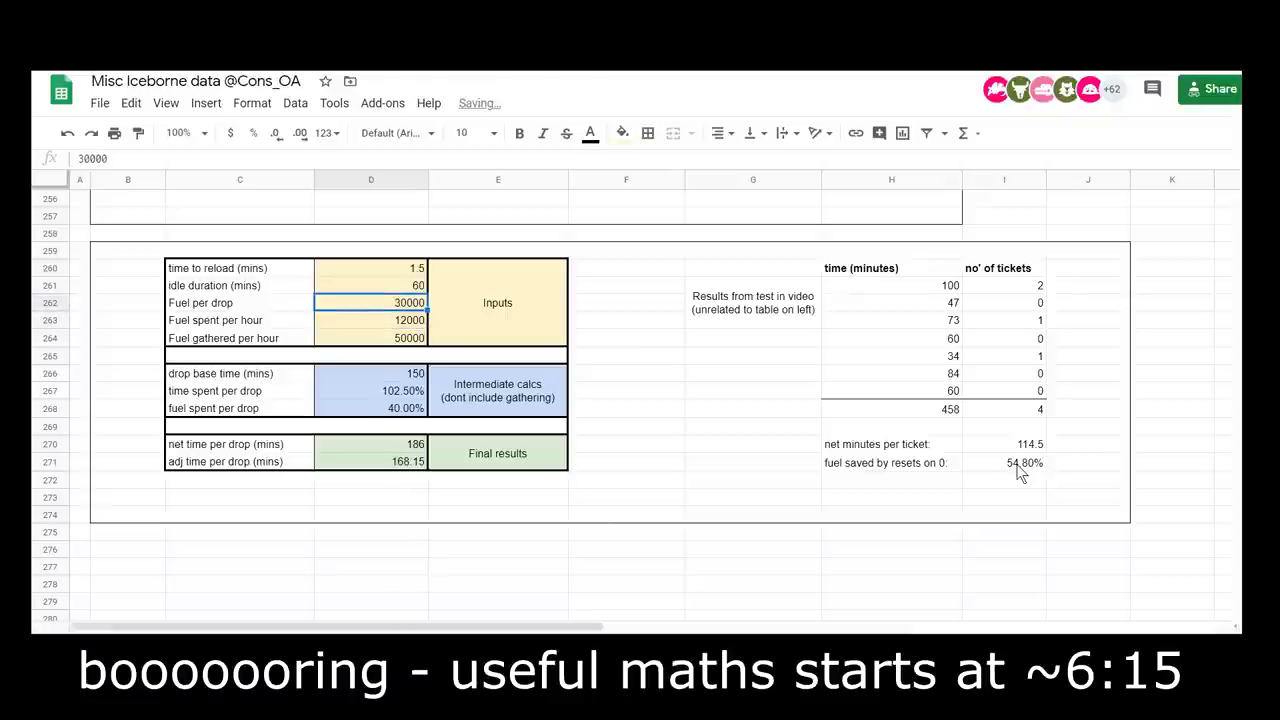
- Set Fuel spent per hour in D263 to 15000
key("Down")
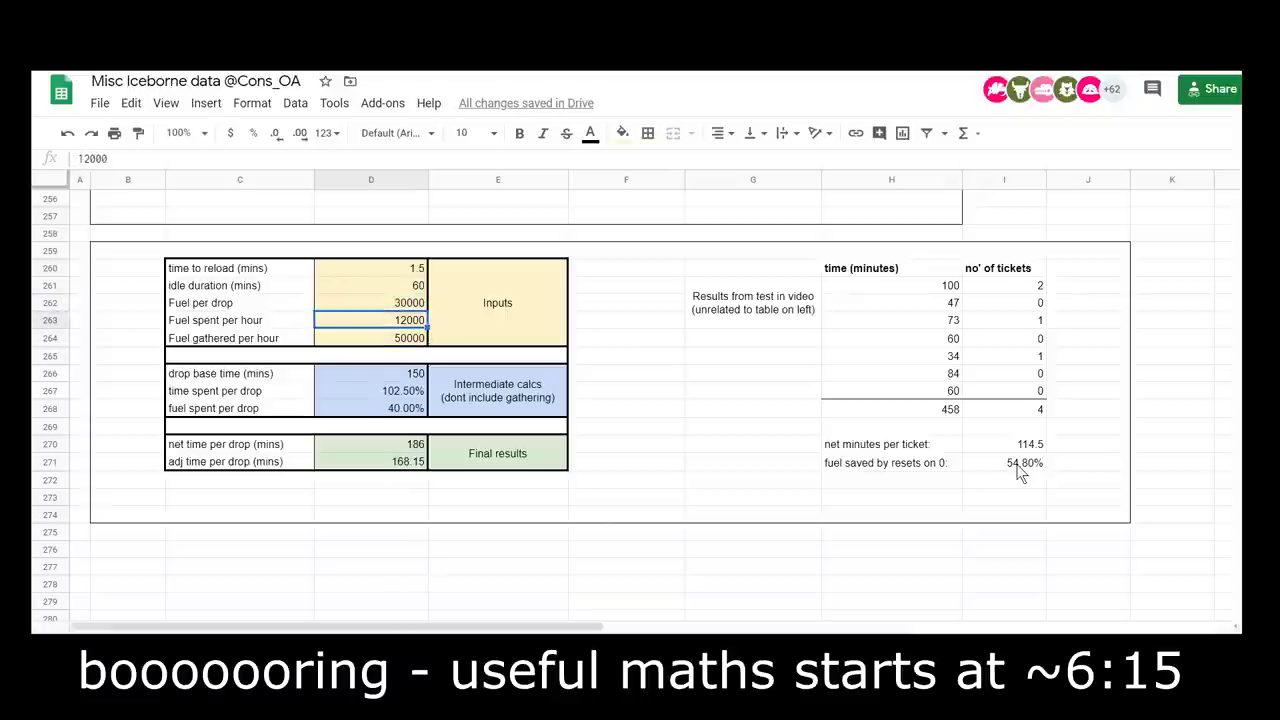
type("15000")
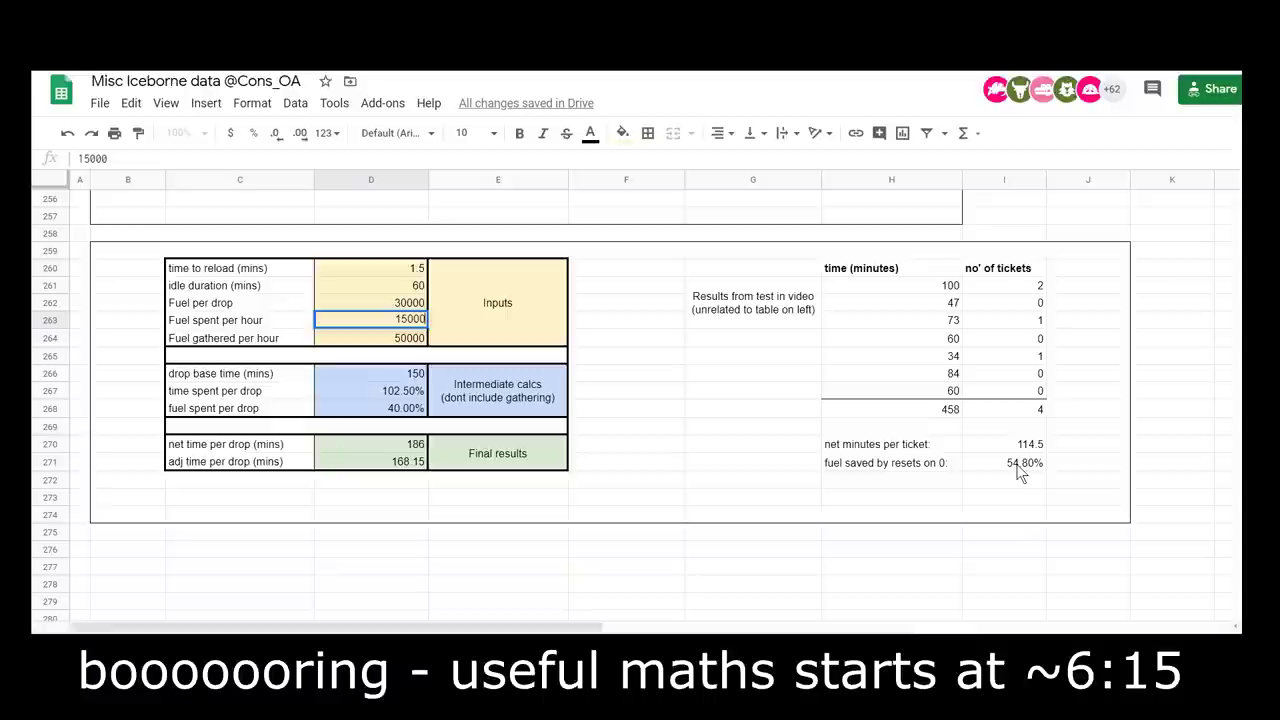
key("Return")
key("Up")
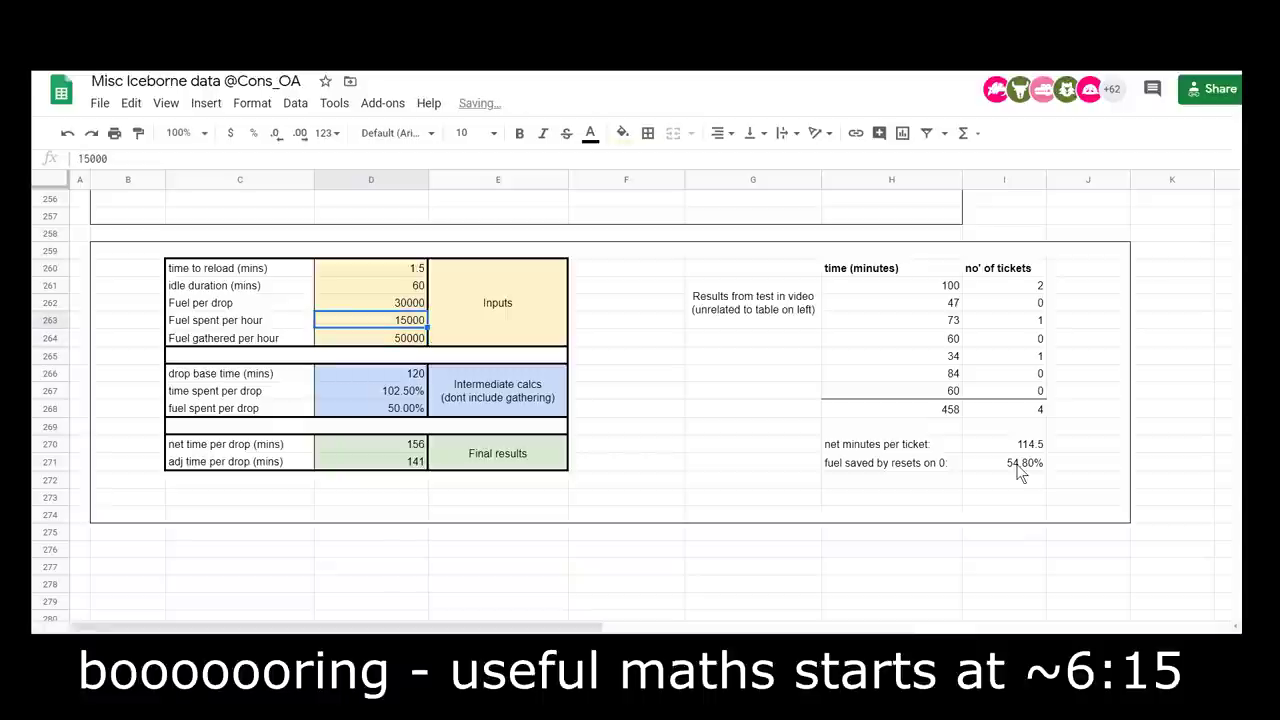
- Try a Fuel gathered per hour value of 30000 in D264 and undo the change
key("Down")
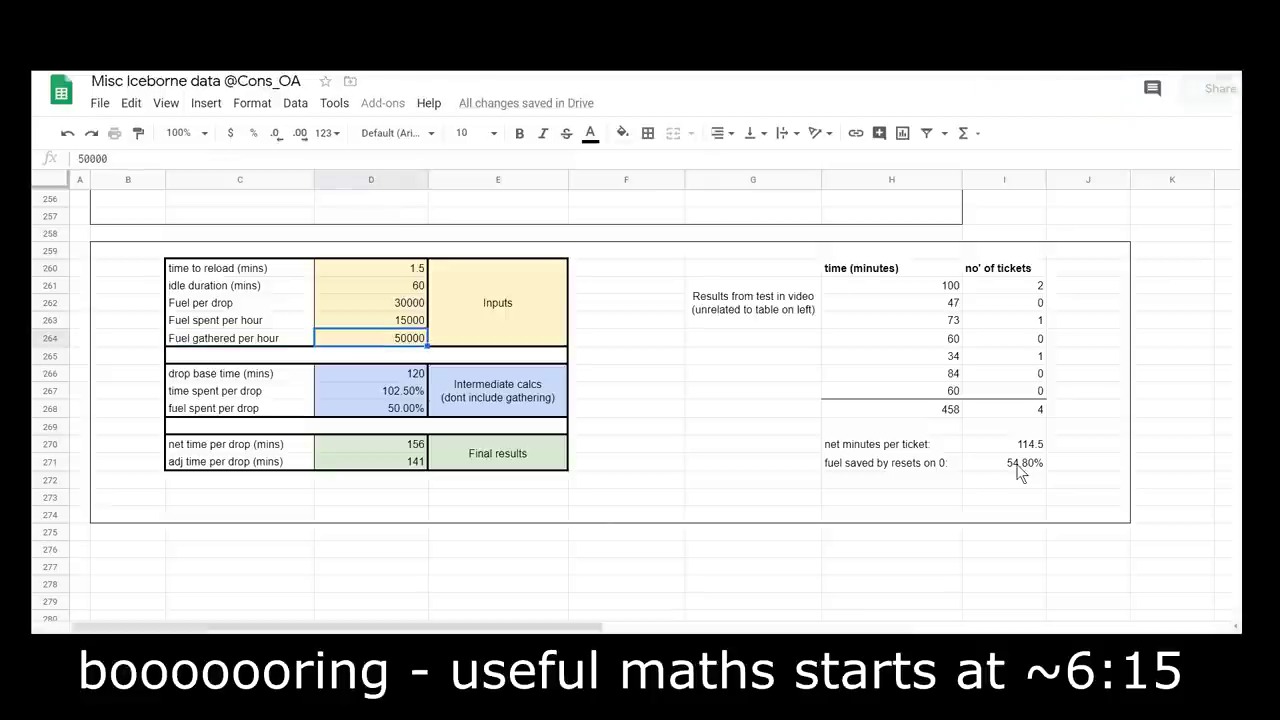
key("Up")
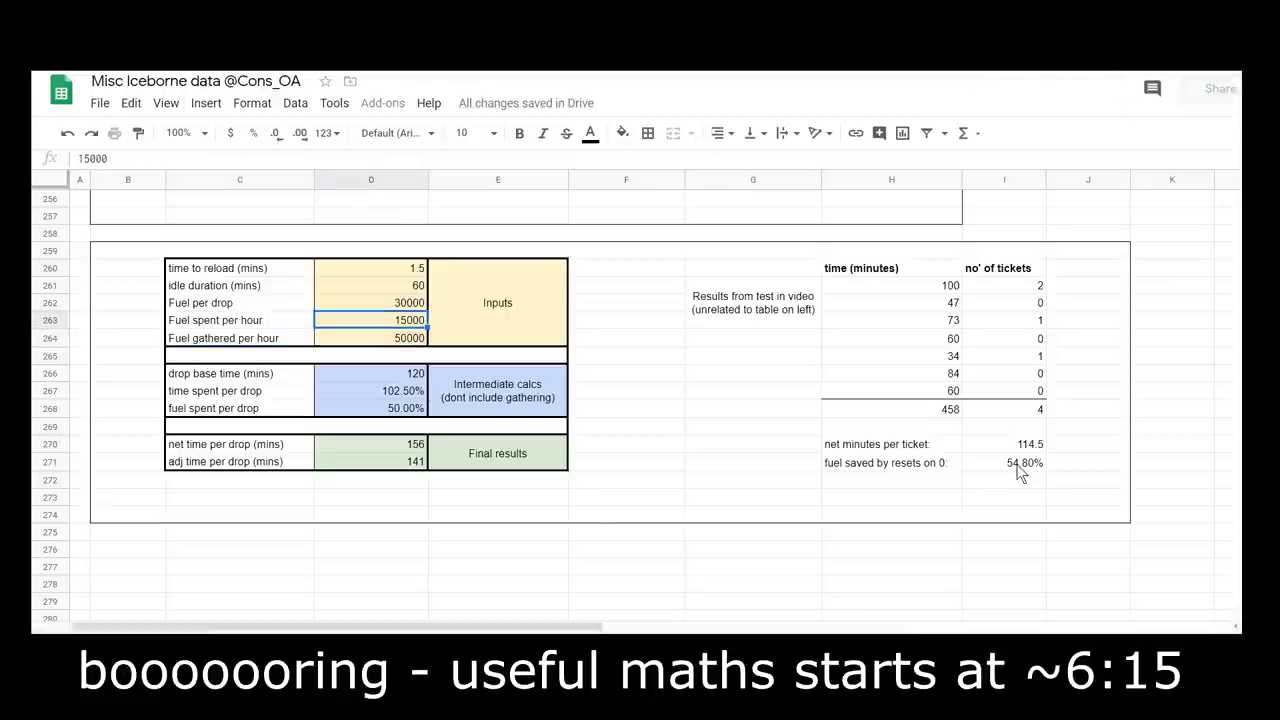
key("Left")
key("Right")
key("Down")
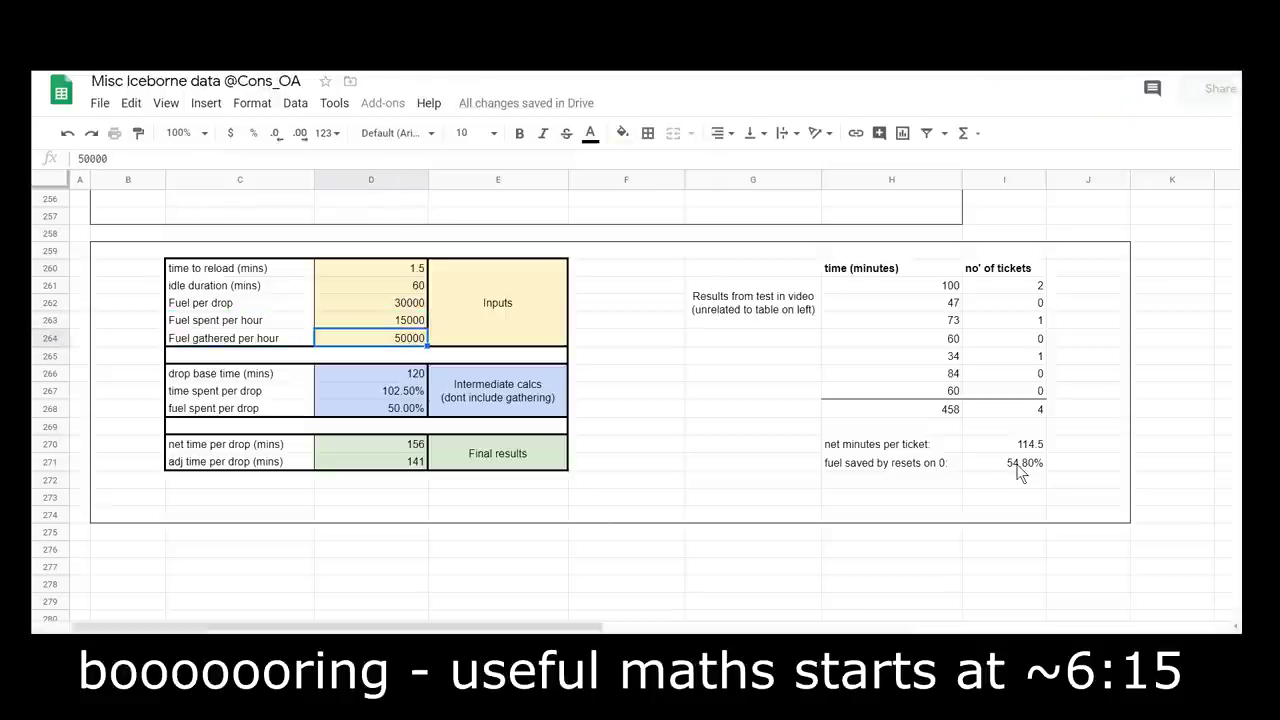
type("30000")
key("Return")
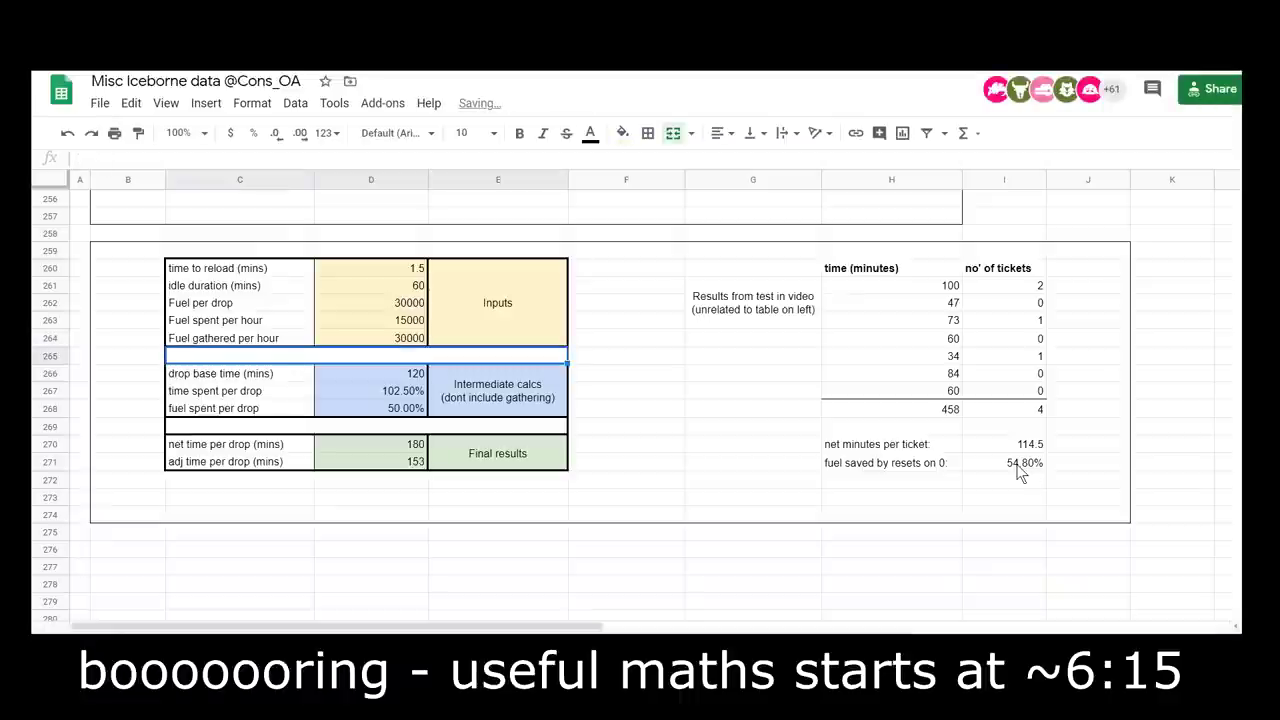
key("ctrl+z")
- Examine the drop base time formula in D266 together with the fuel inputs above it
key("Down")
key("Down")
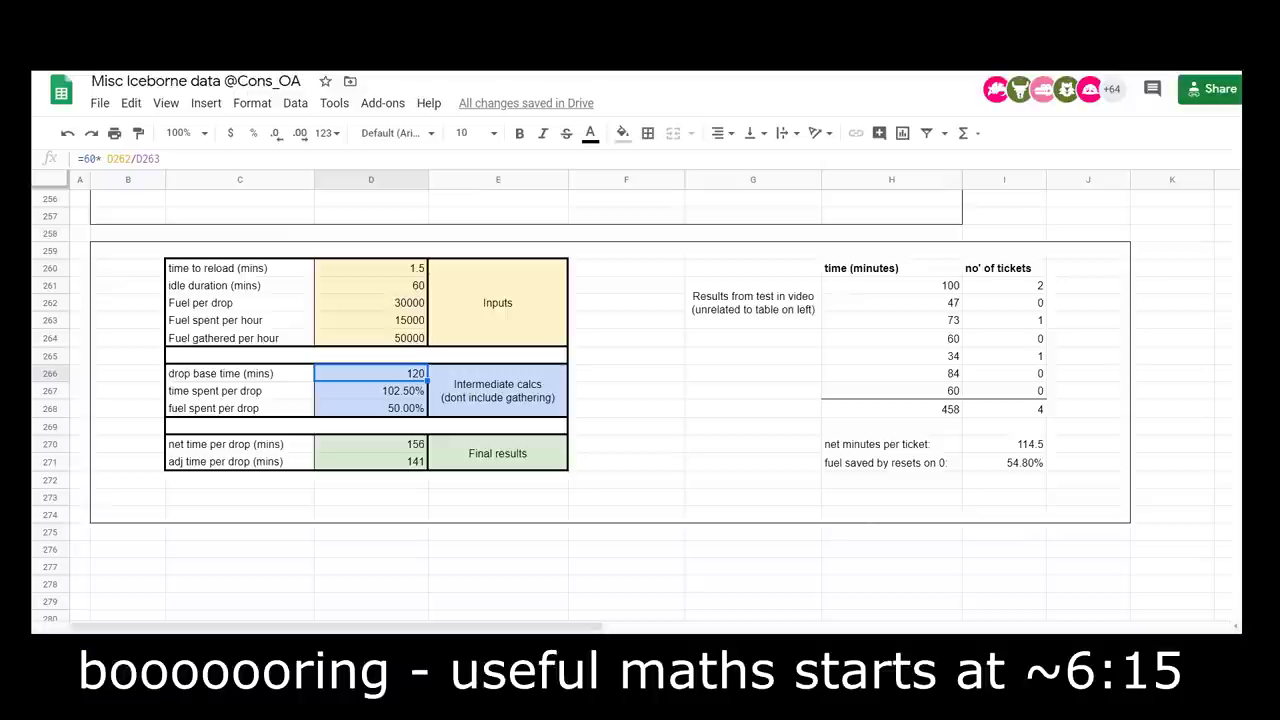
left_click(370, 302)
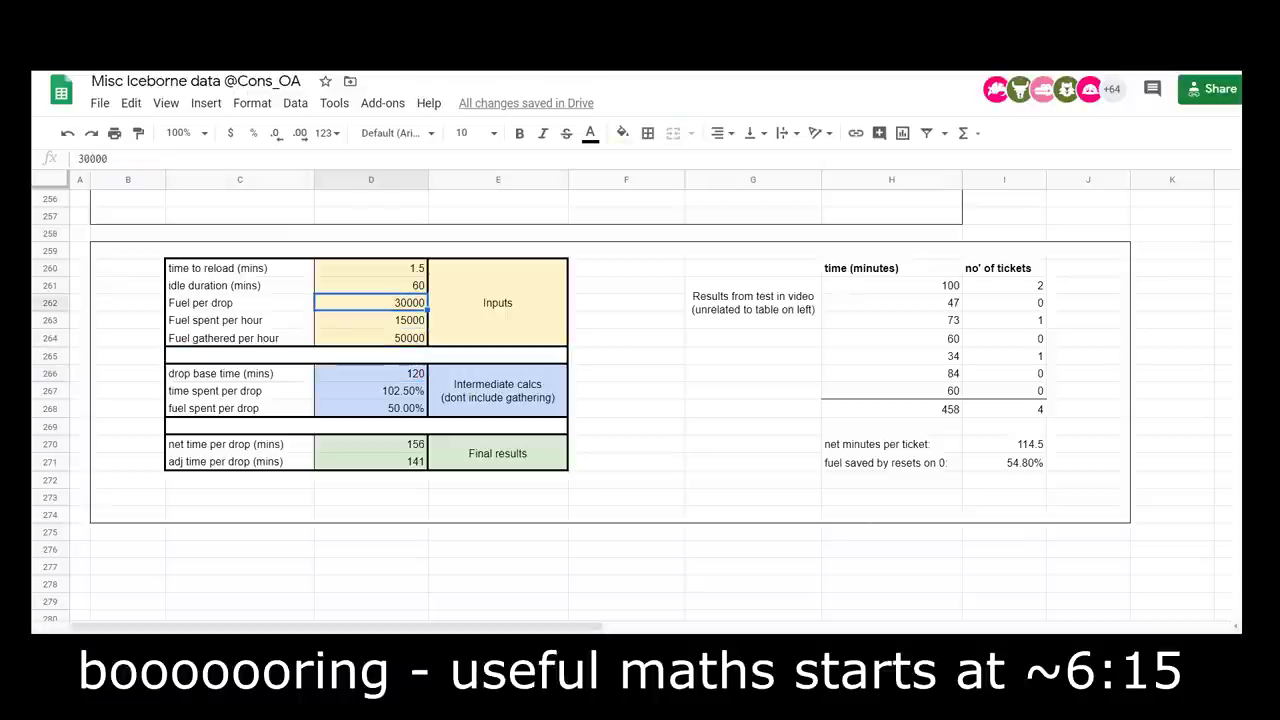
left_click(370, 320)
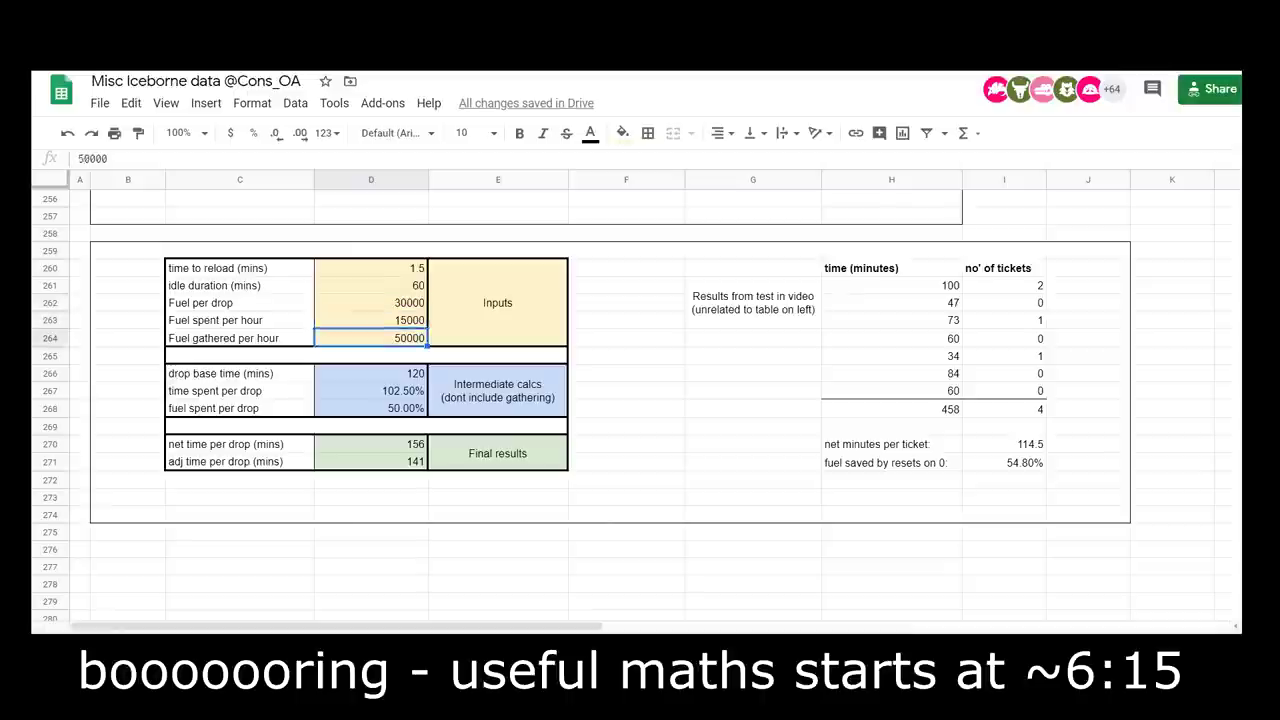
left_click(370, 373)
- Examine the time spent per drop formula in D267 against the time to reload in D260
left_click(370, 391)
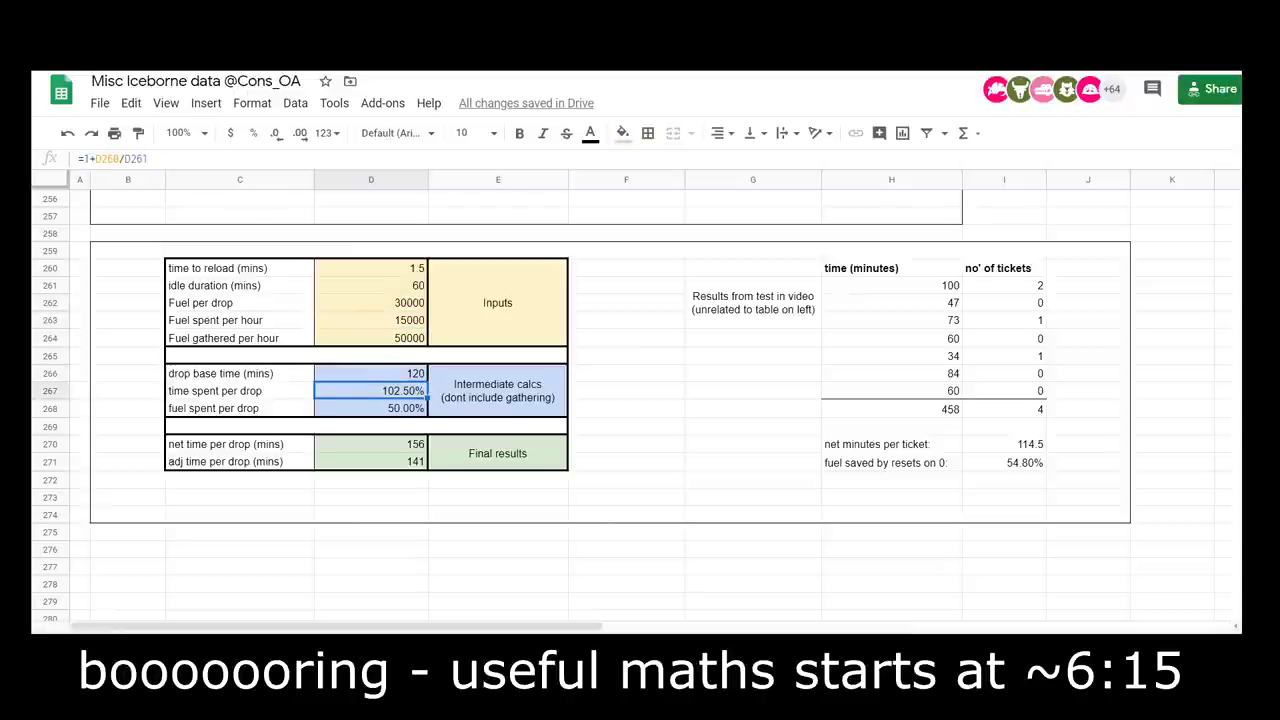
key("Up")
key("Up")
key("Up")
key("Up")
key("Up")
key("Up")
key("Up")
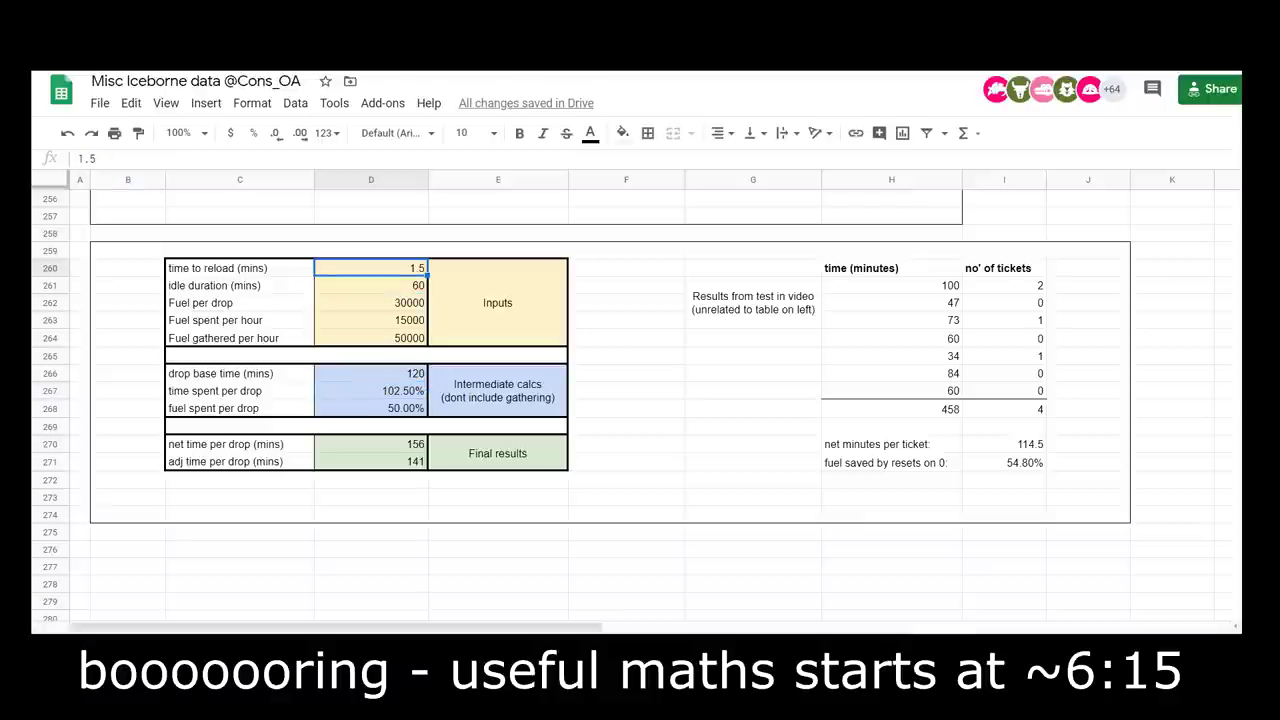
key("Down")
key("Down")
key("Down")
key("Down")
key("Down")
key("Down")
key("Down")
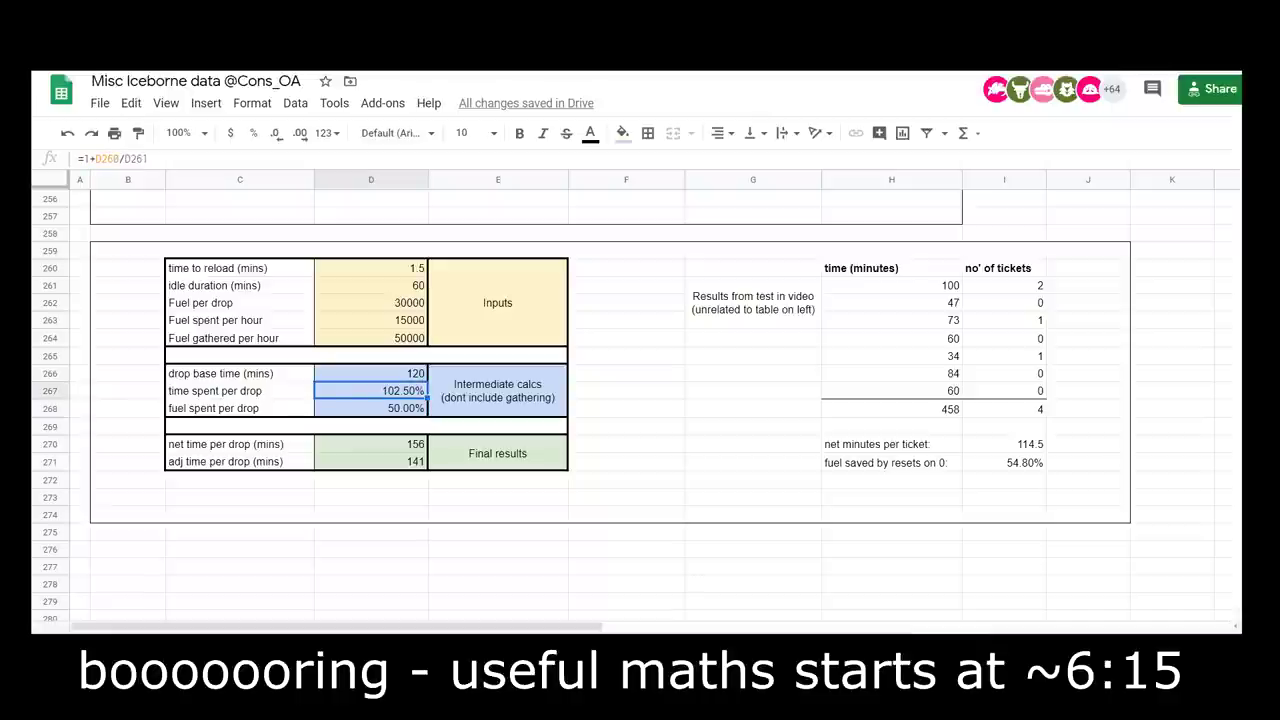
- Examine the fuel spent per drop formula in D268 against the drop base time in D266 and the idle duration in D261
key("Down")
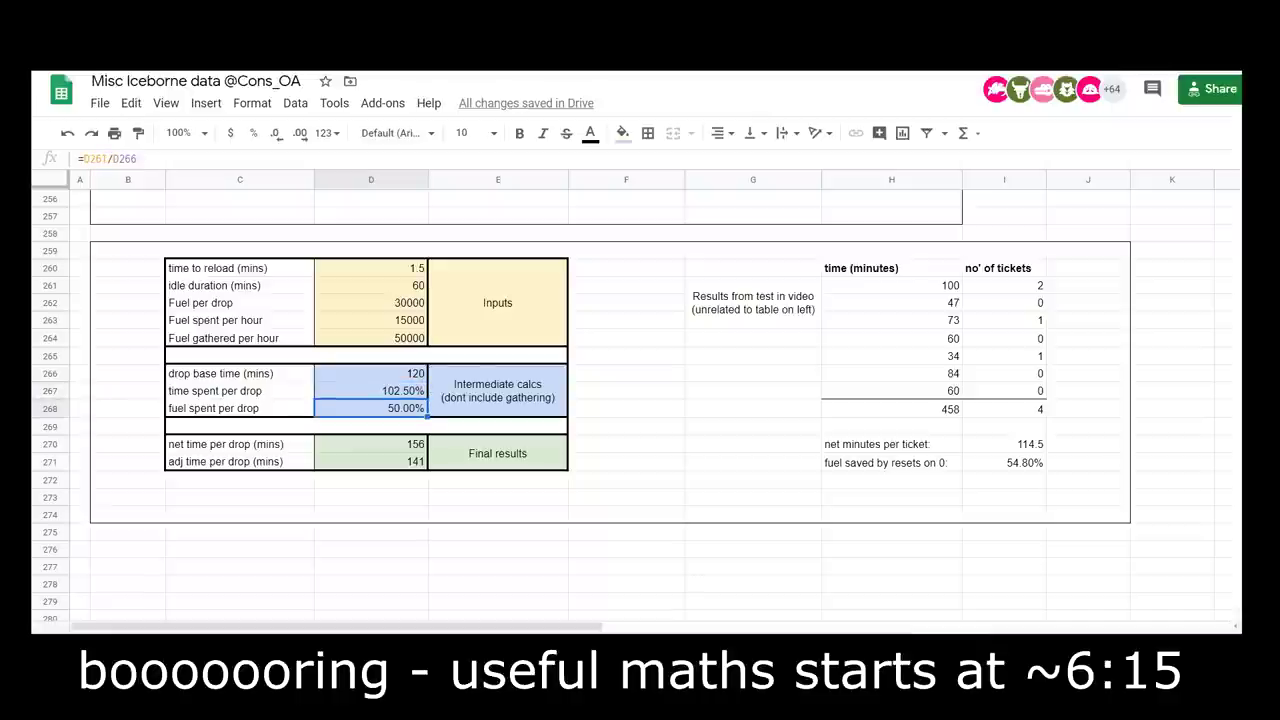
key("Up")
key("Up")
key("Up")
key("Up")
key("Up")
key("Up")
key("Up")
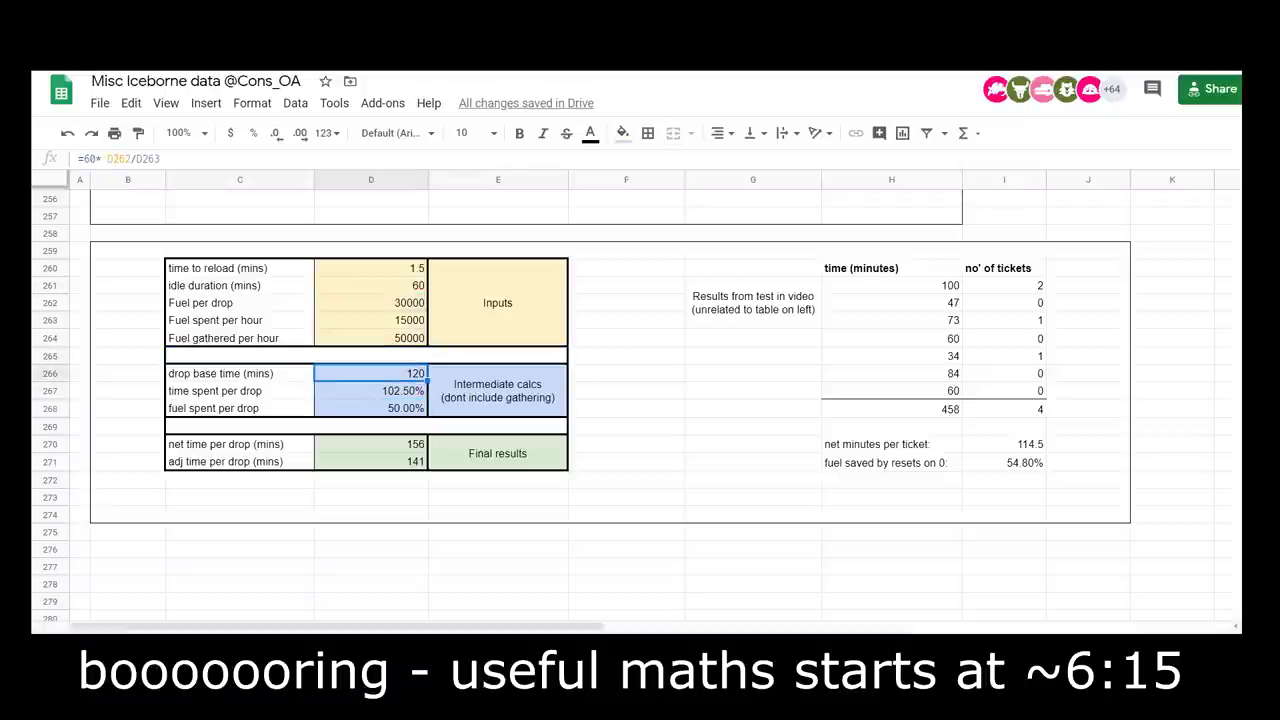
key("Down")
key("Down")
key("Up")
key("Up")
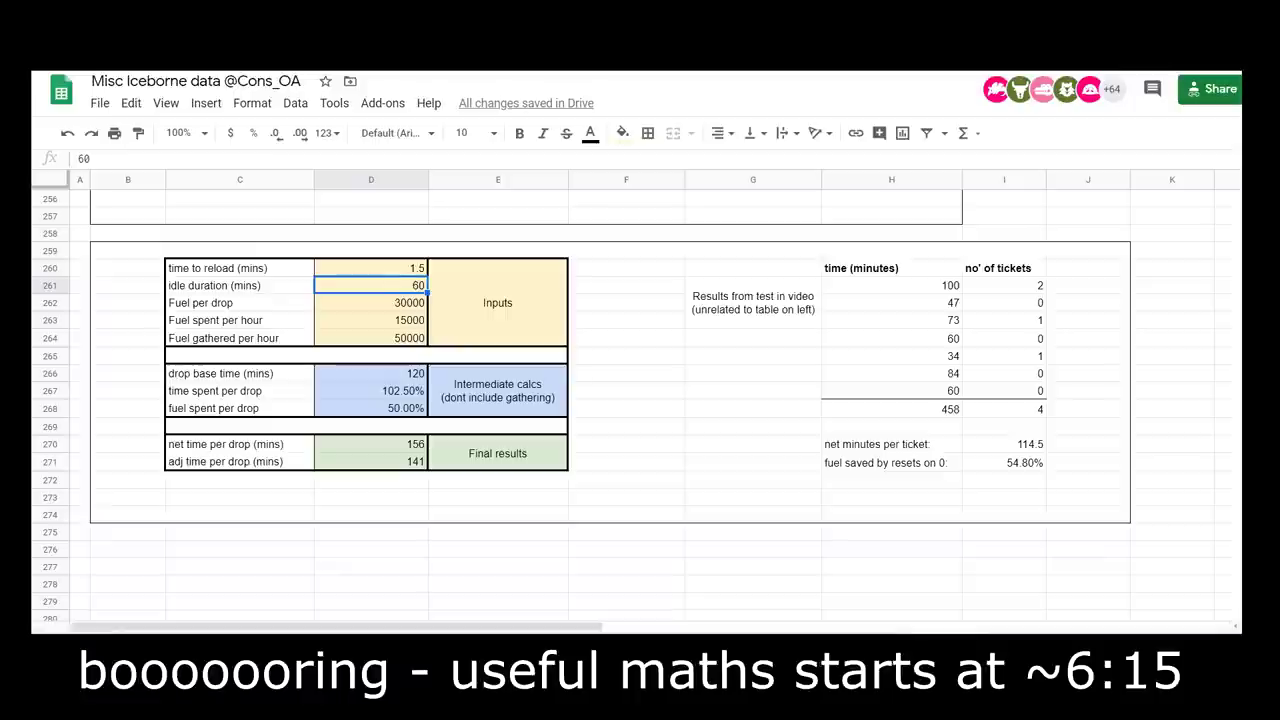
- Recheck how the time spent per drop formula in D267 uses the reload time input in D260
key("Down")
key("Down")
key("Down")
key("Down")
key("Down")
key("Down")
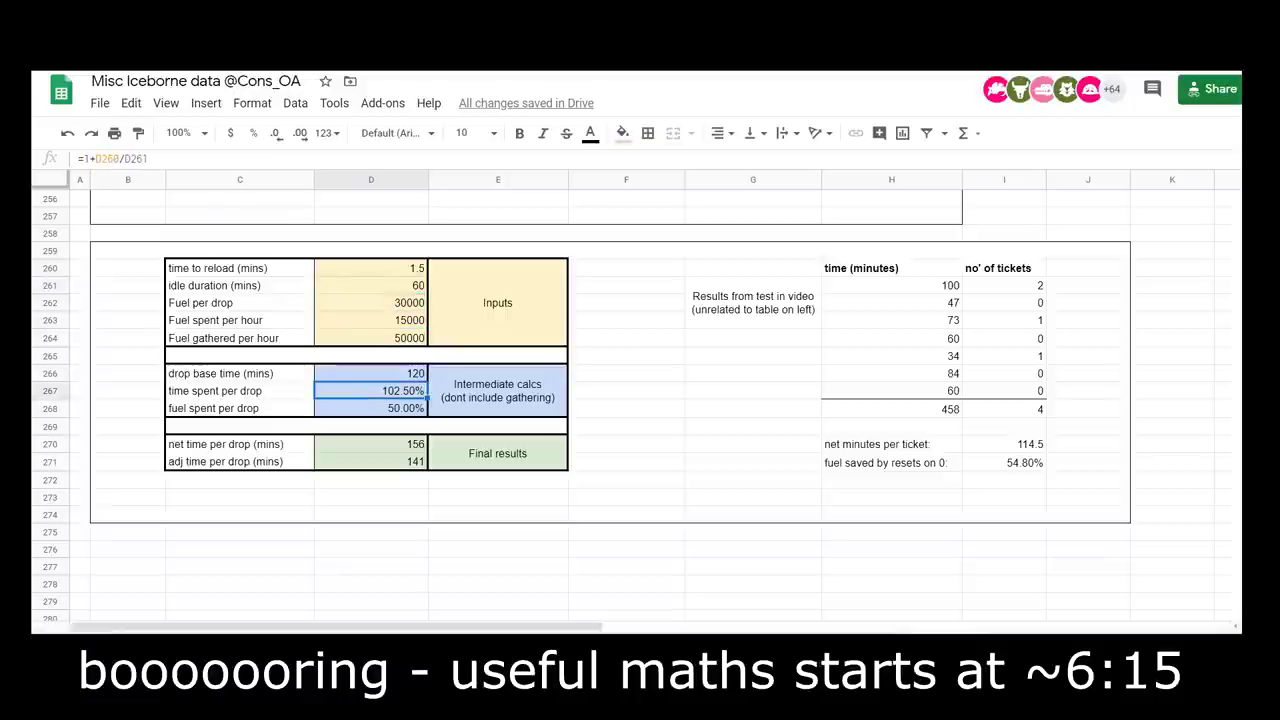
key("Up")
key("Up")
key("Up")
key("Up")
key("Up")
key("Up")
key("Up")
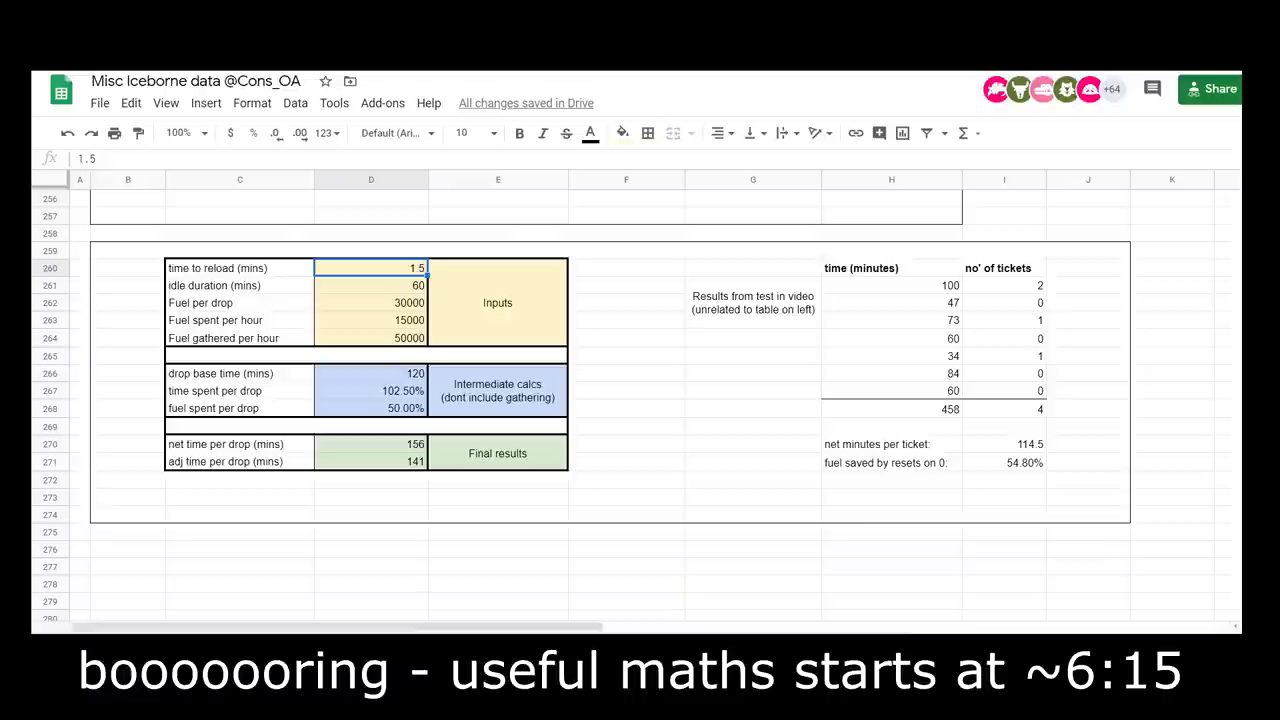
- Calculate =1.5/60 in the empty cell D259 as a scratch check and clear the cell
key("Down")
key("Up")
key("Up")
type("=1")
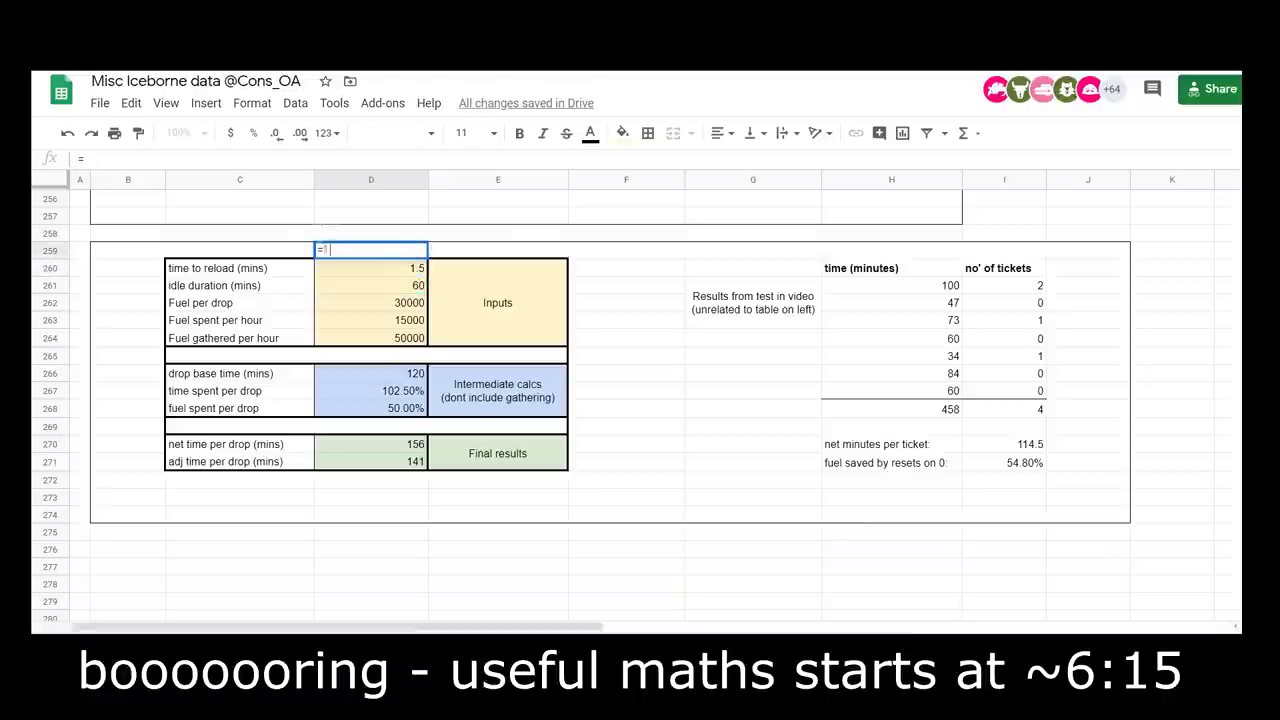
type(".5/60")
key("Return")
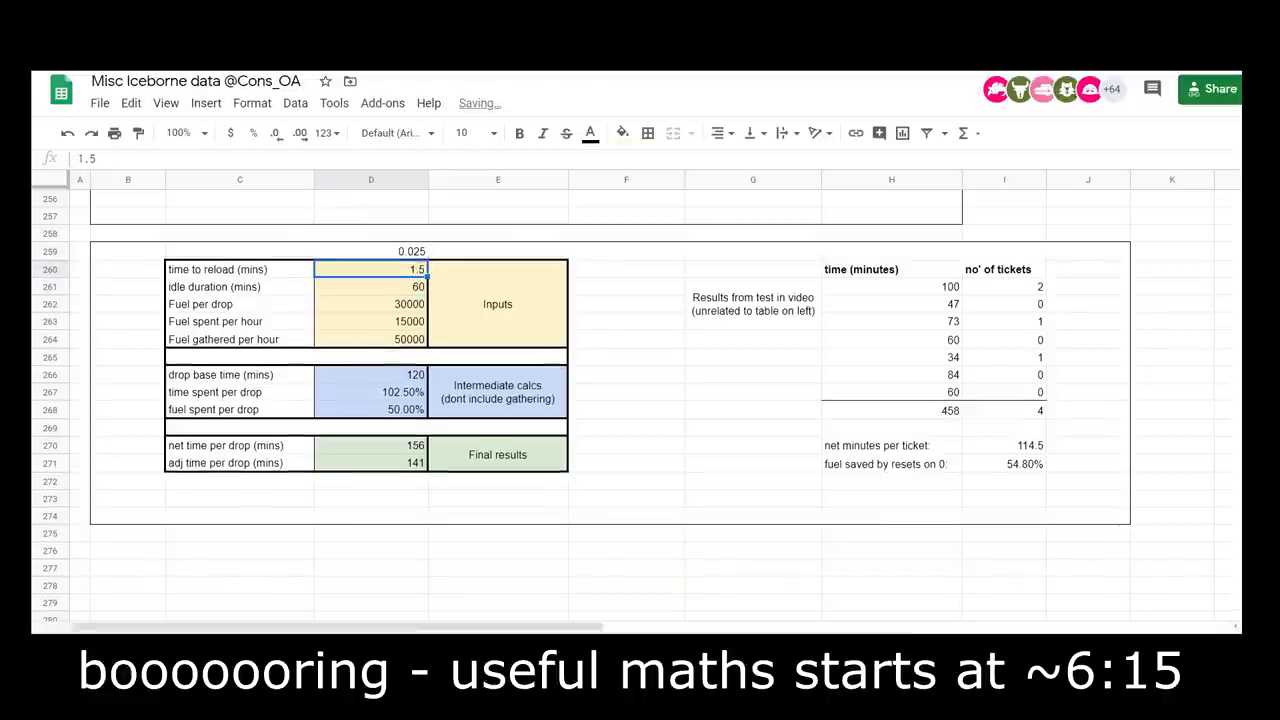
key("Up")
key("Delete")
- Return to the drop base time formula in D266
key("Down")
key("Down")
key("Down")
key("Down")
key("Down")
key("Down")
key("Down")
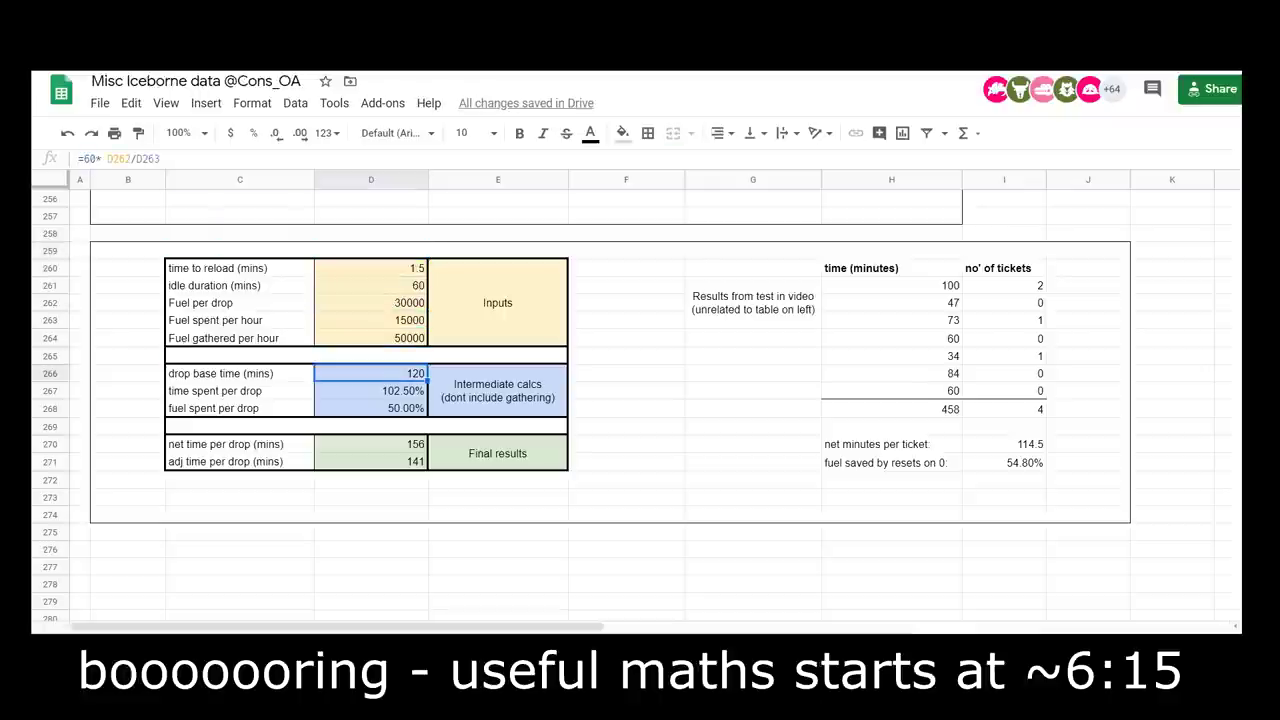
- Examine the net time per drop formula in D270 and its label in C270
key("Down")
key("Down")
key("Down")
key("Down")
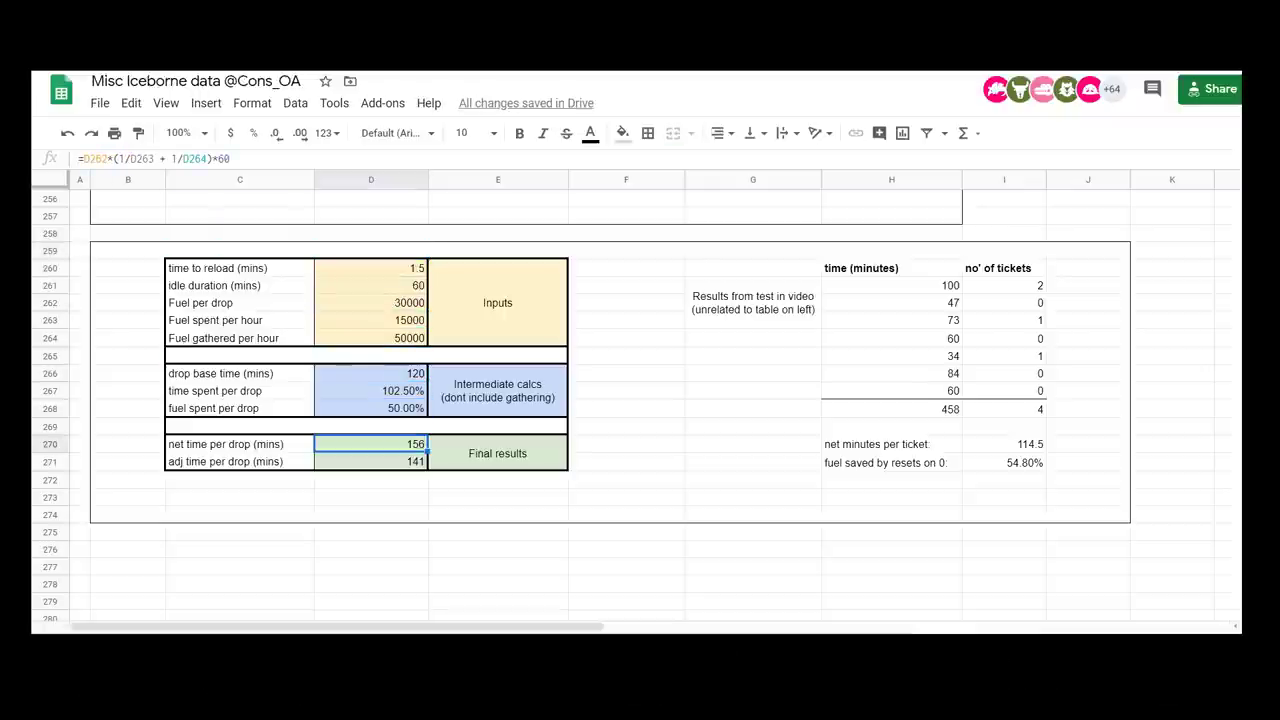
left_click(239, 444)
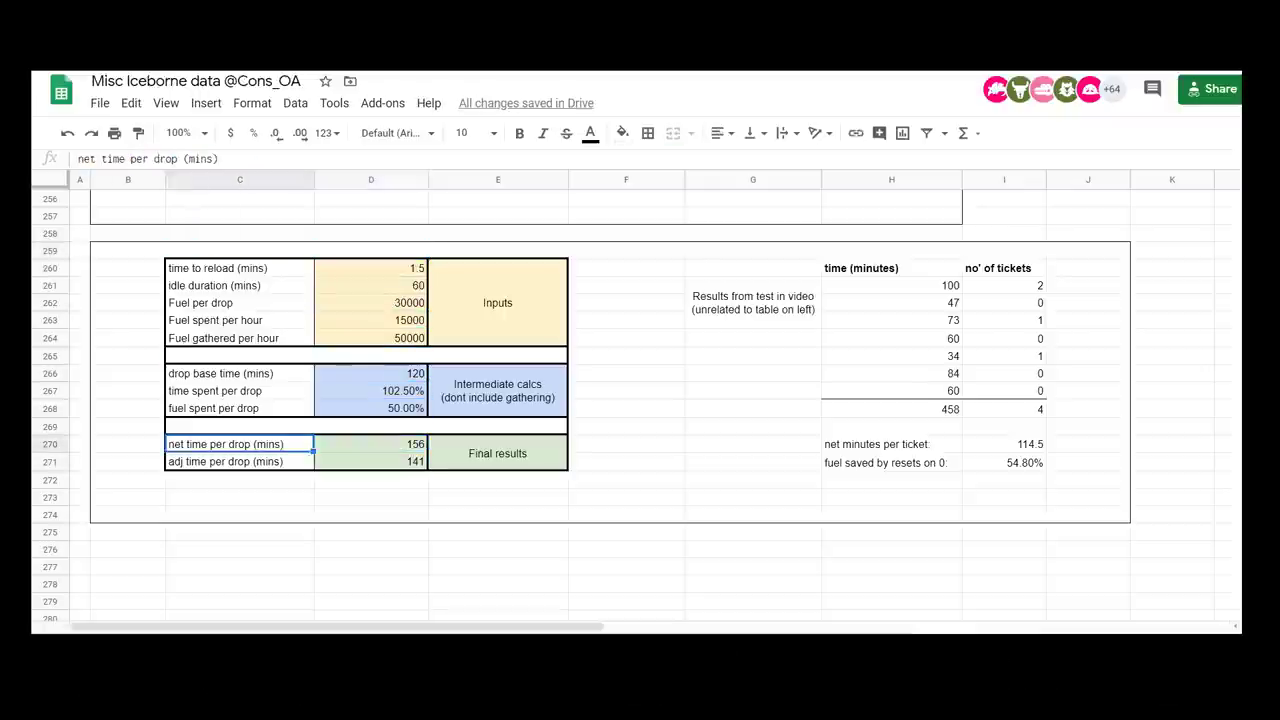
left_click(371, 444)
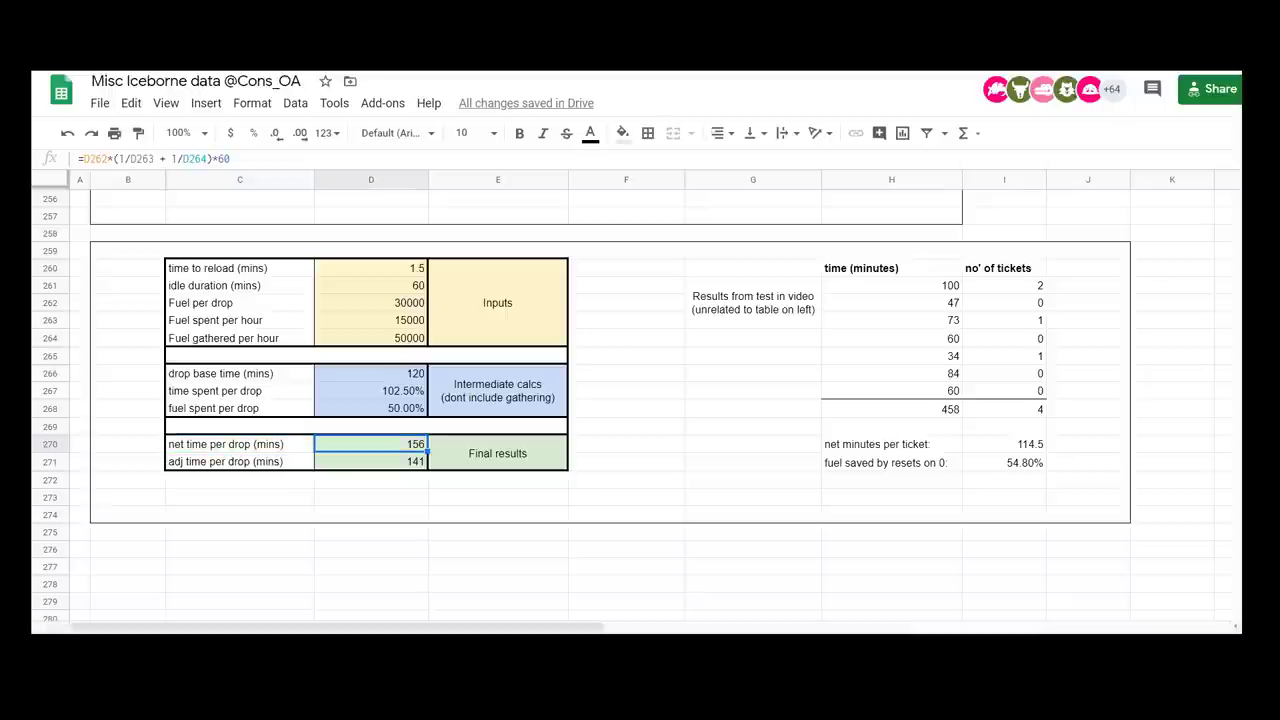
- Trace the net time per drop formula back to the fuel per drop input in D262 and return to D270
key("Up")
key("Up")
key("Up")
key("Up")
key("Up")
key("Up")
key("Up")
key("Up")
key("Up")
key("Up")
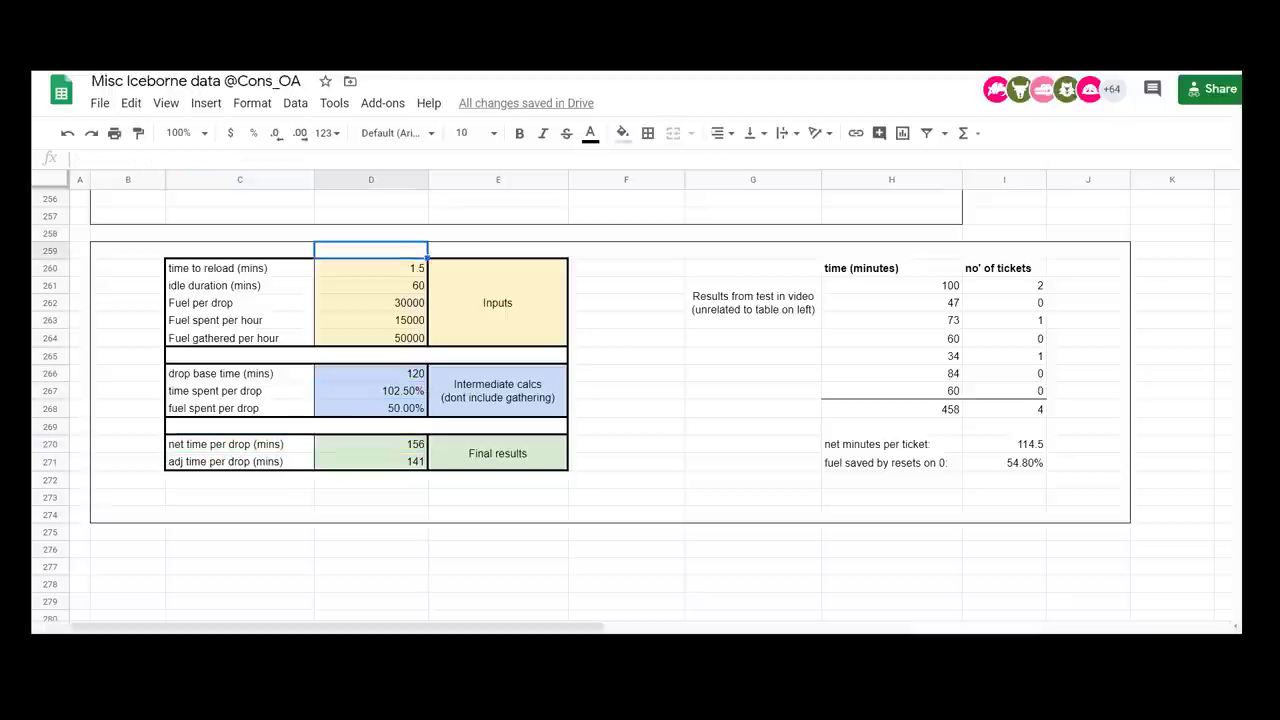
key("Down")
key("Down")
key("Down")
key("Down")
key("Down")
key("Down")
key("Down")
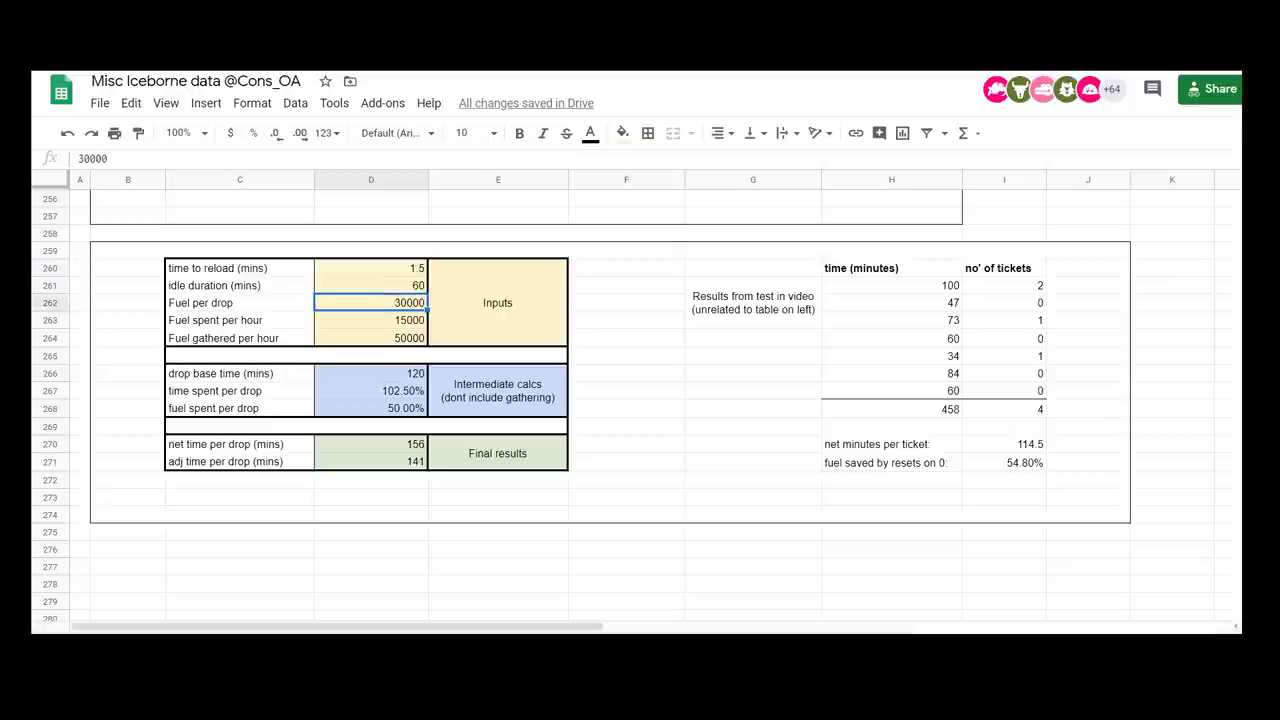
key("Down")
key("Down")
key("Down")
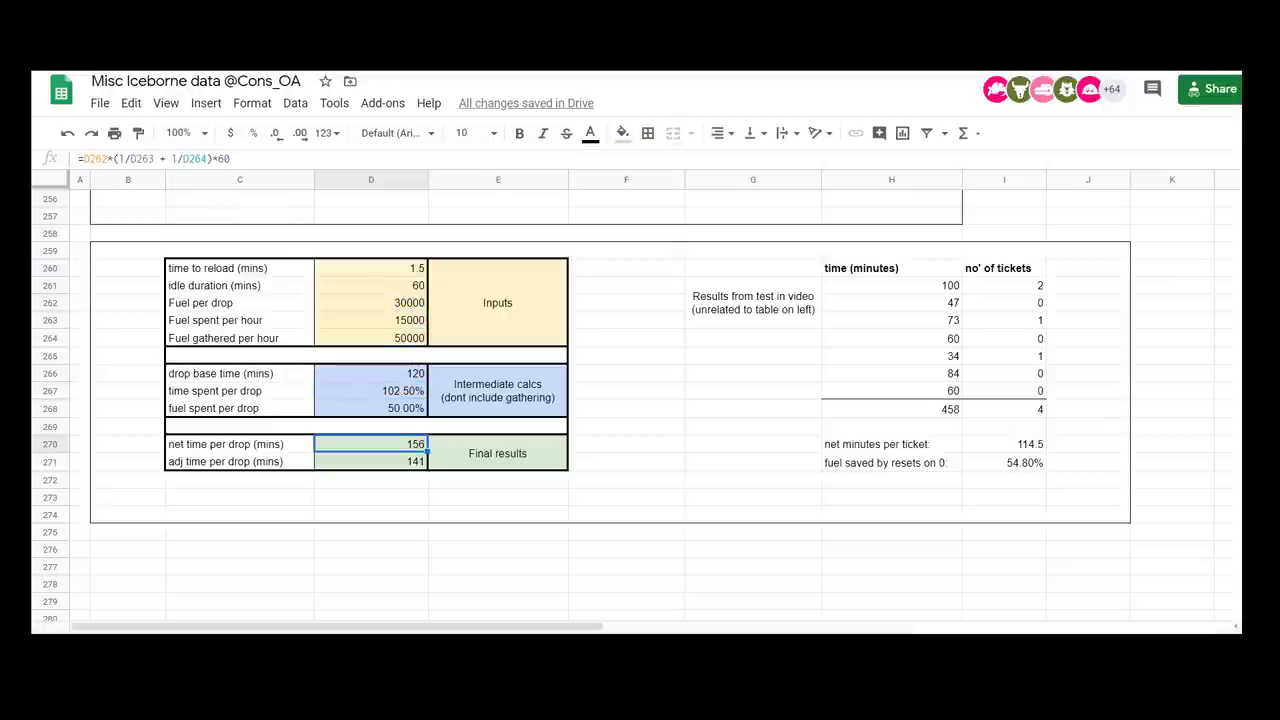
- Try a time to reload of 5 minutes in D260 and undo the change
key("Up")
key("Up")
key("Up")
key("Up")
key("Up")
key("Up")
key("Up")
key("Up")
key("Up")
key("Up")
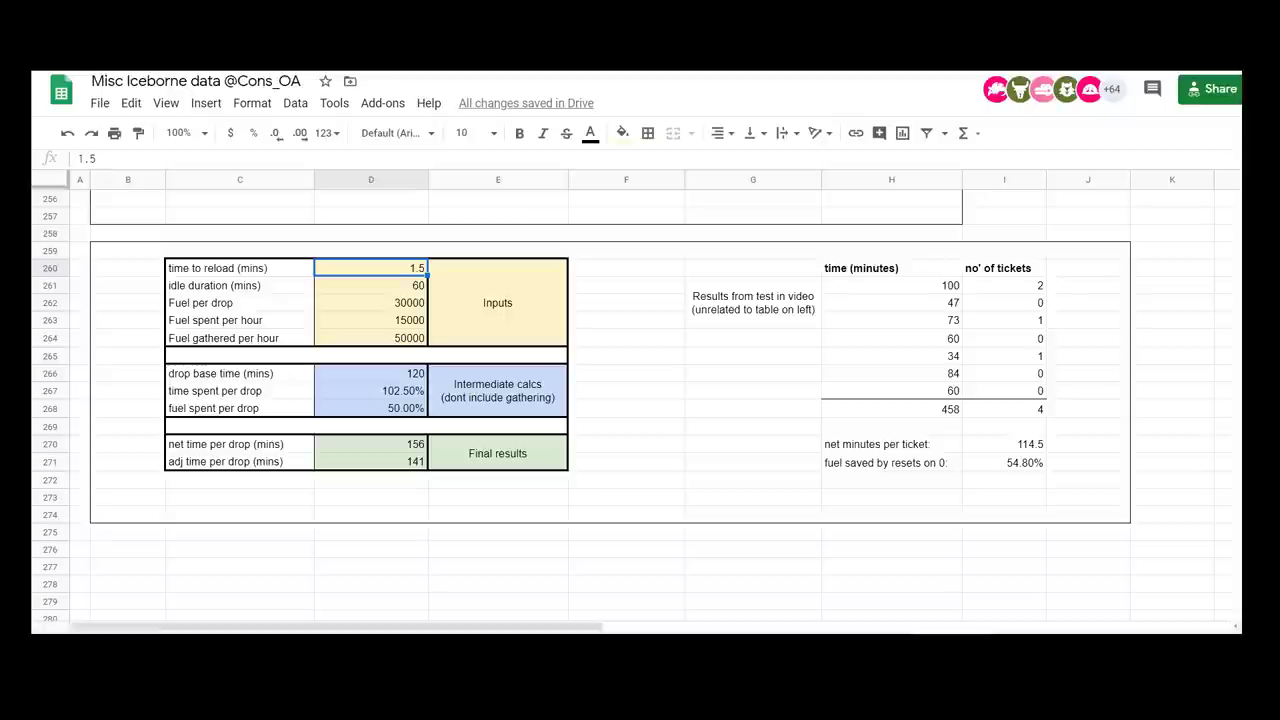
type("5")
key("Return")
key("ctrl+z")
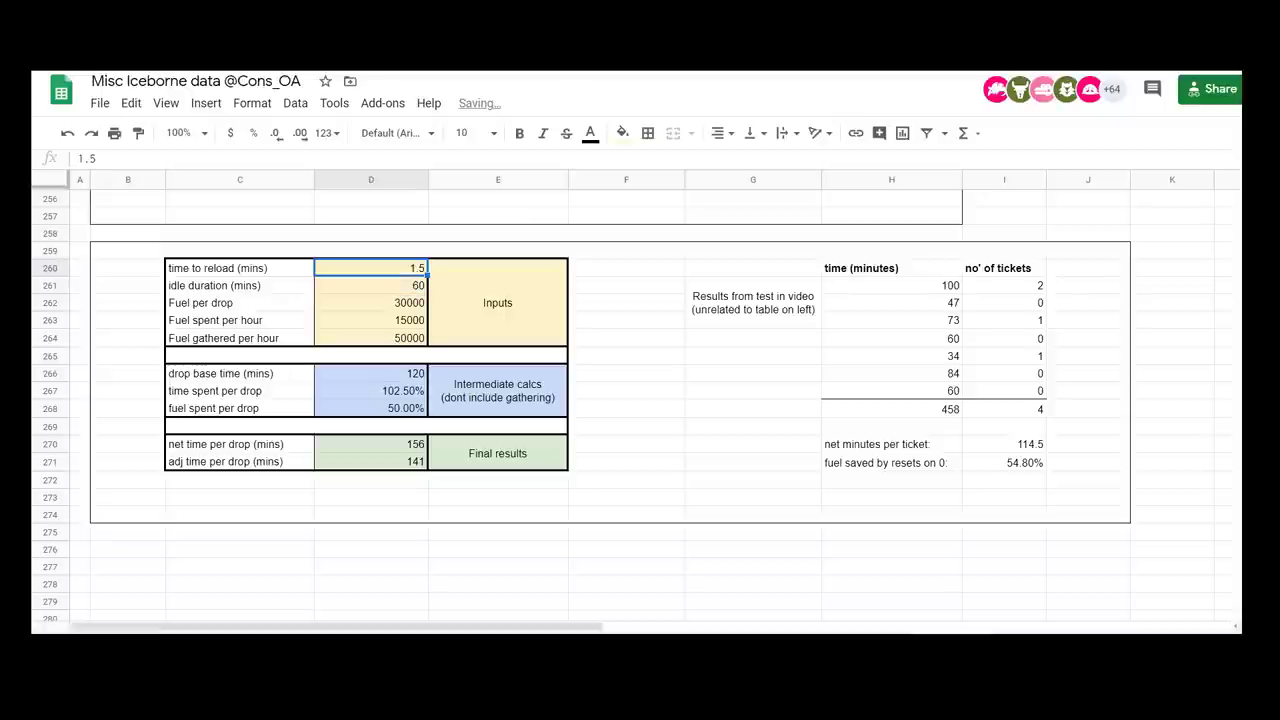
- Review the fuel gathered and fuel spent per hour inputs in D264 and D263 against the net time per drop formula in D270
key("Down")
key("Down")
key("Down")
key("Down")
key("Down")
key("Down")
key("Down")
key("Down")
key("Down")
key("Down")
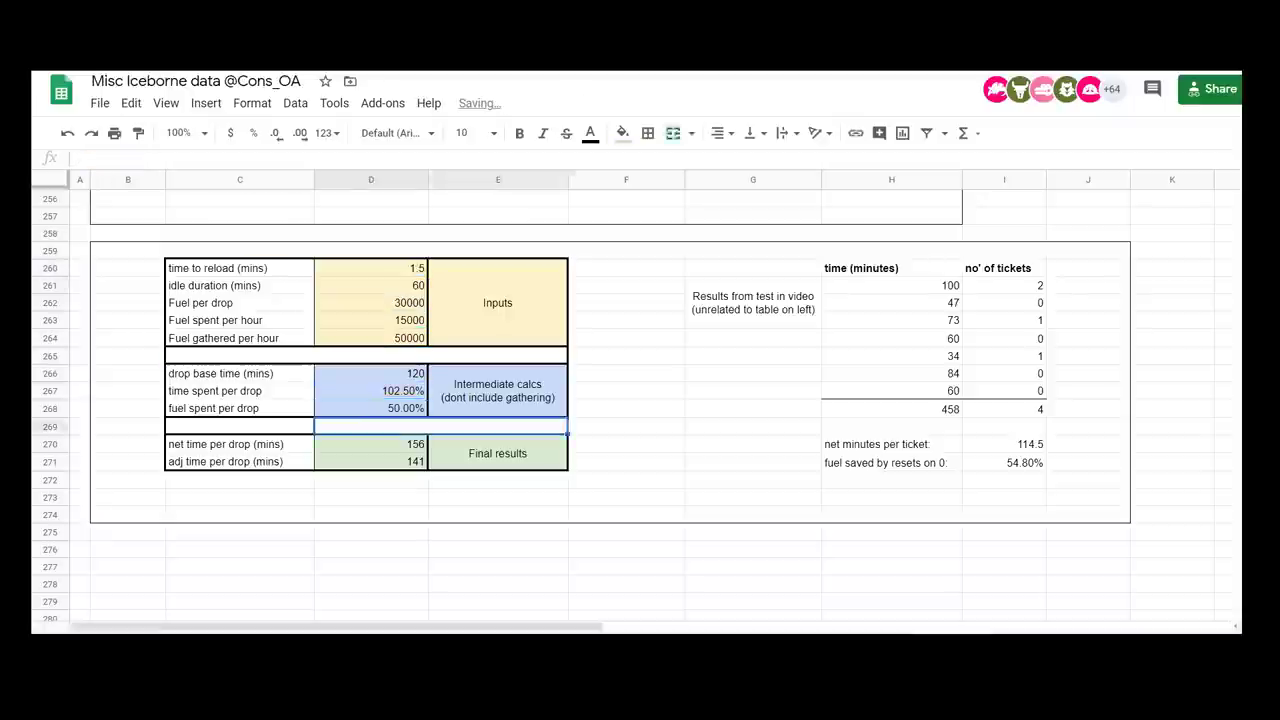
key("Up")
key("Up")
key("Up")
key("Up")
key("Up")
key("Up")
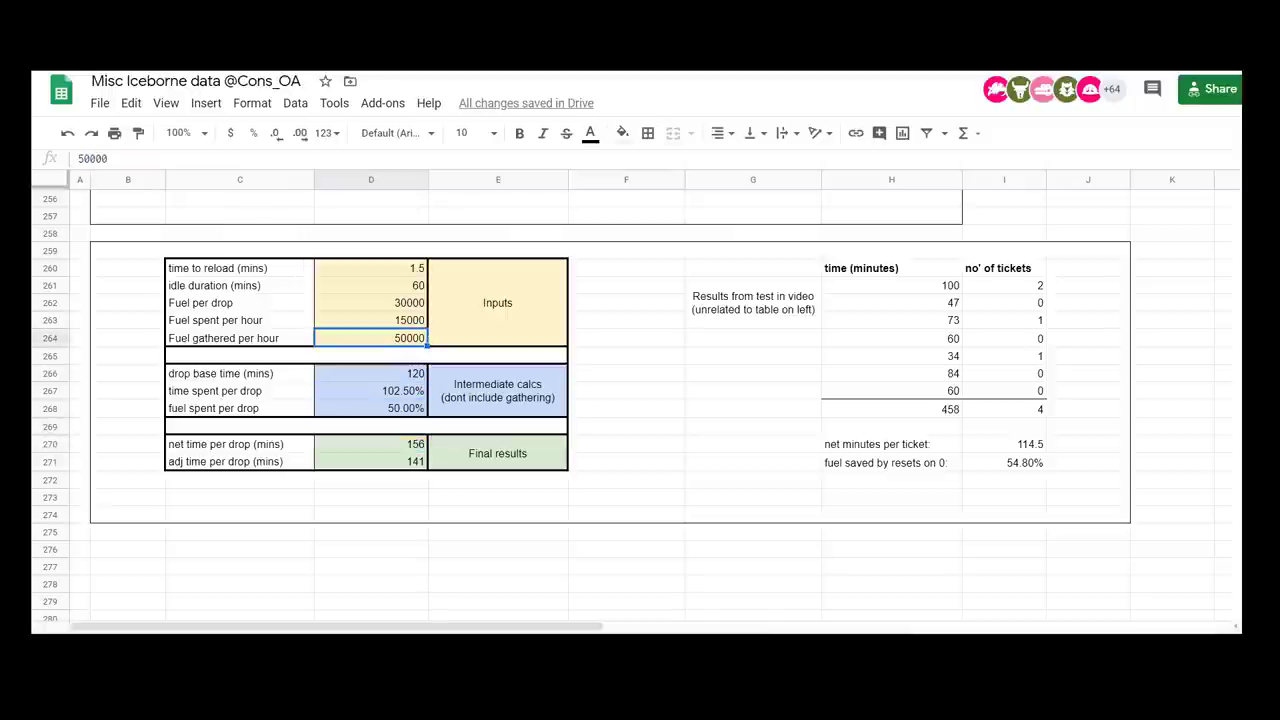
key("Up")
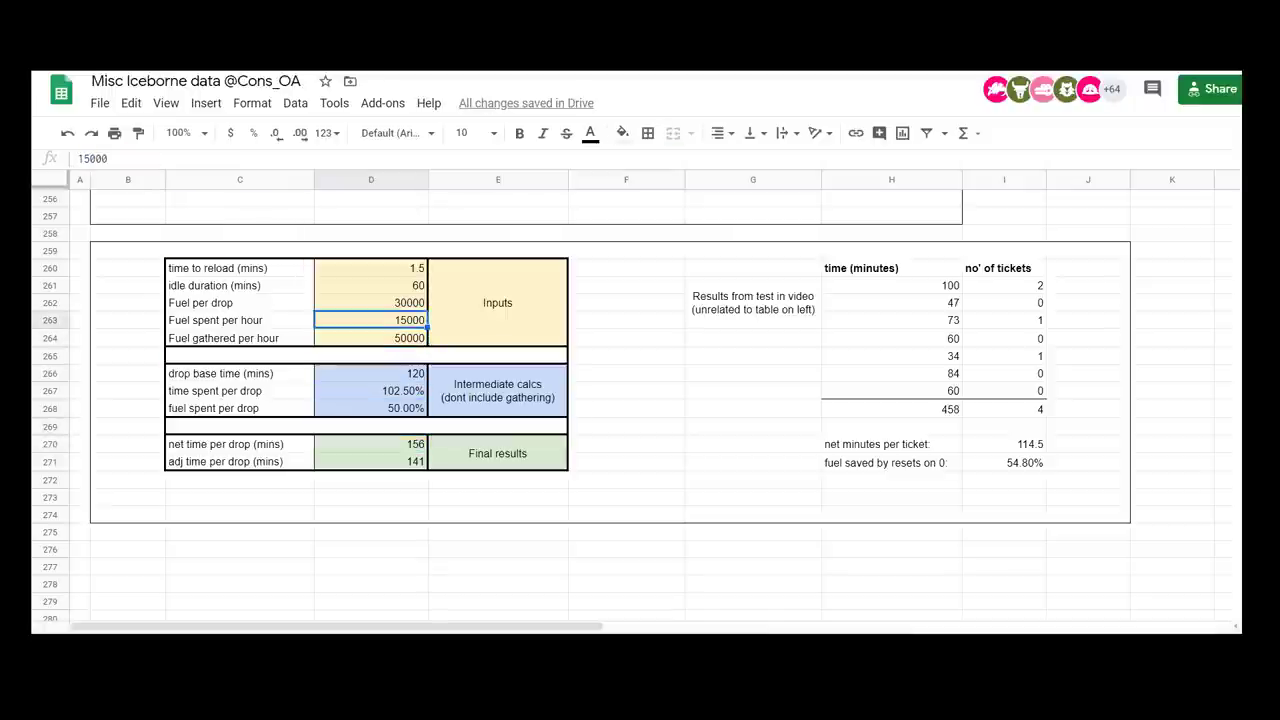
key("Down")
key("Down")
key("Down")
key("Down")
key("Down")
key("Down")
key("Down")
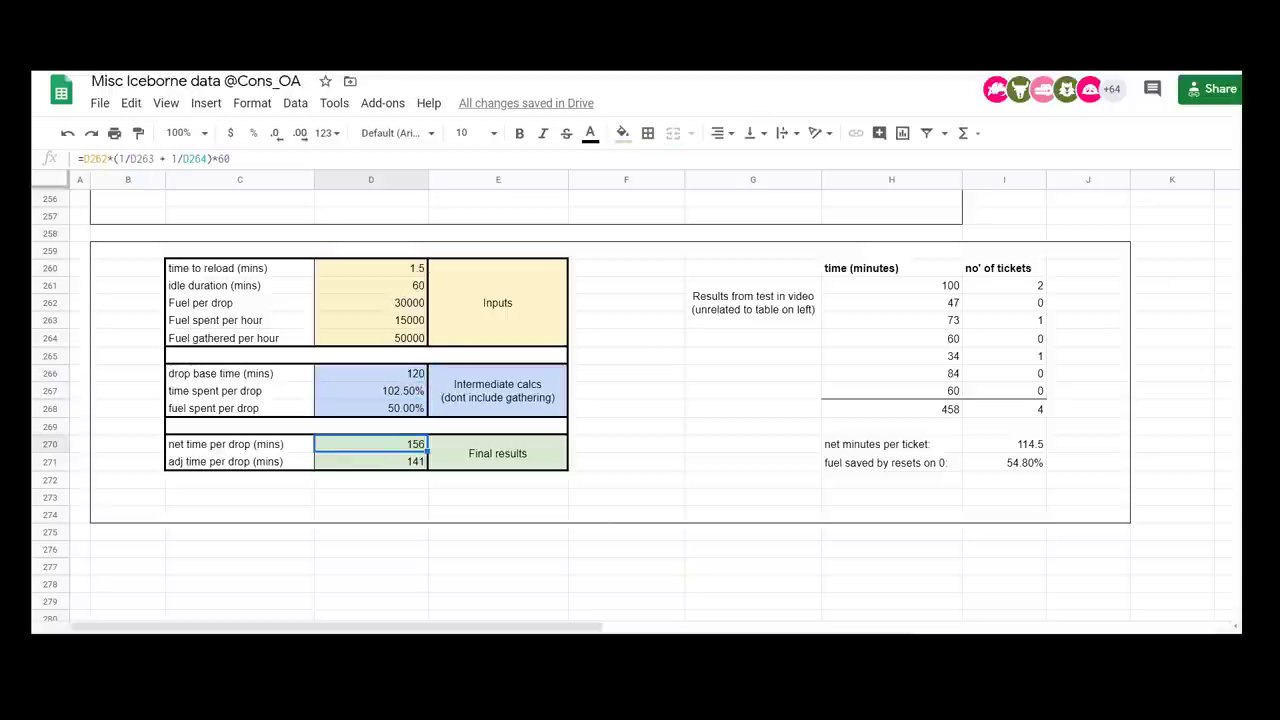
- Compare the adjusted time per drop formula in D271 with the net time in D270 and the reload, idle and fuel inputs
left_click(370, 461)
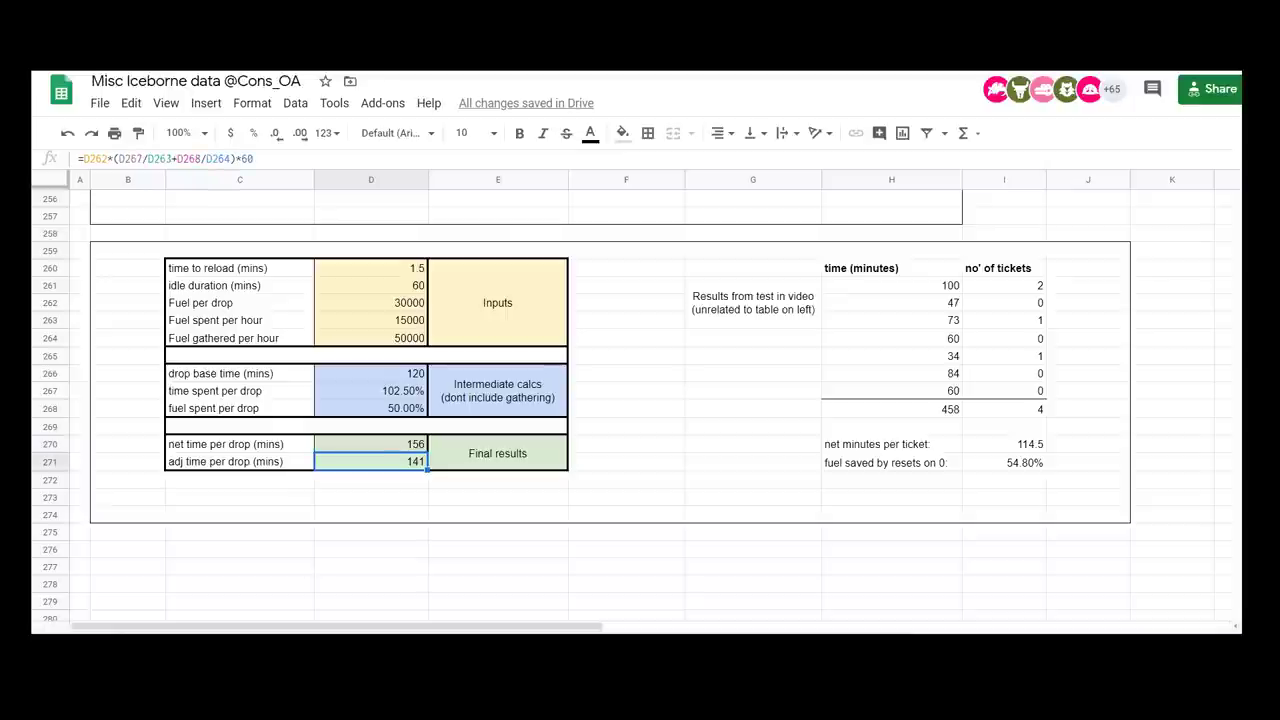
left_click(370, 444)
left_click(370, 338)
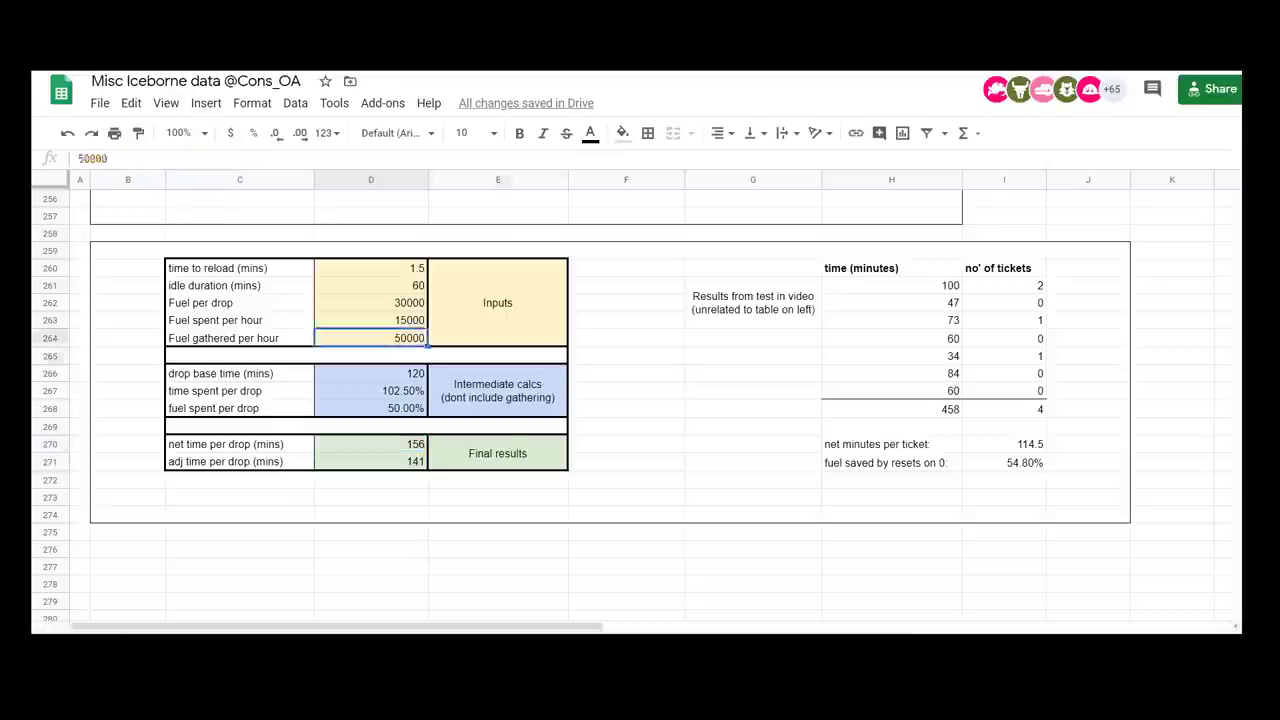
left_click(370, 285)
left_click(370, 268)
left_click(370, 285)
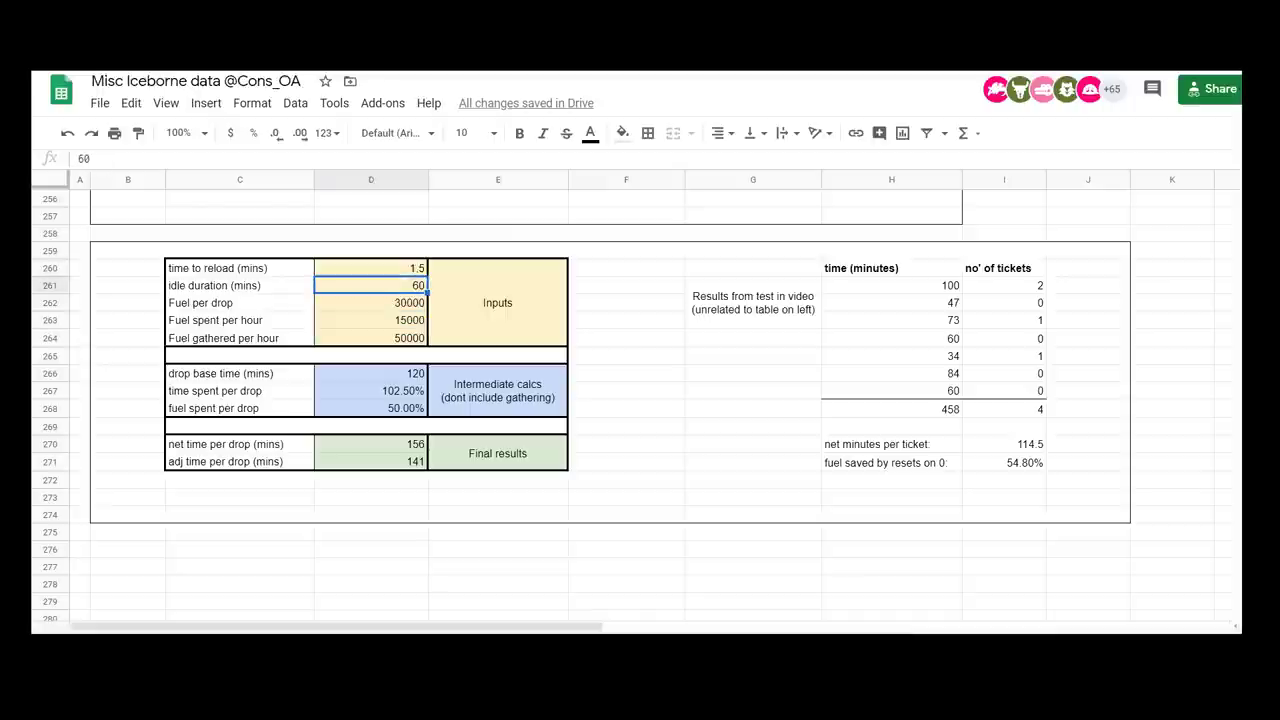
left_click(370, 268)
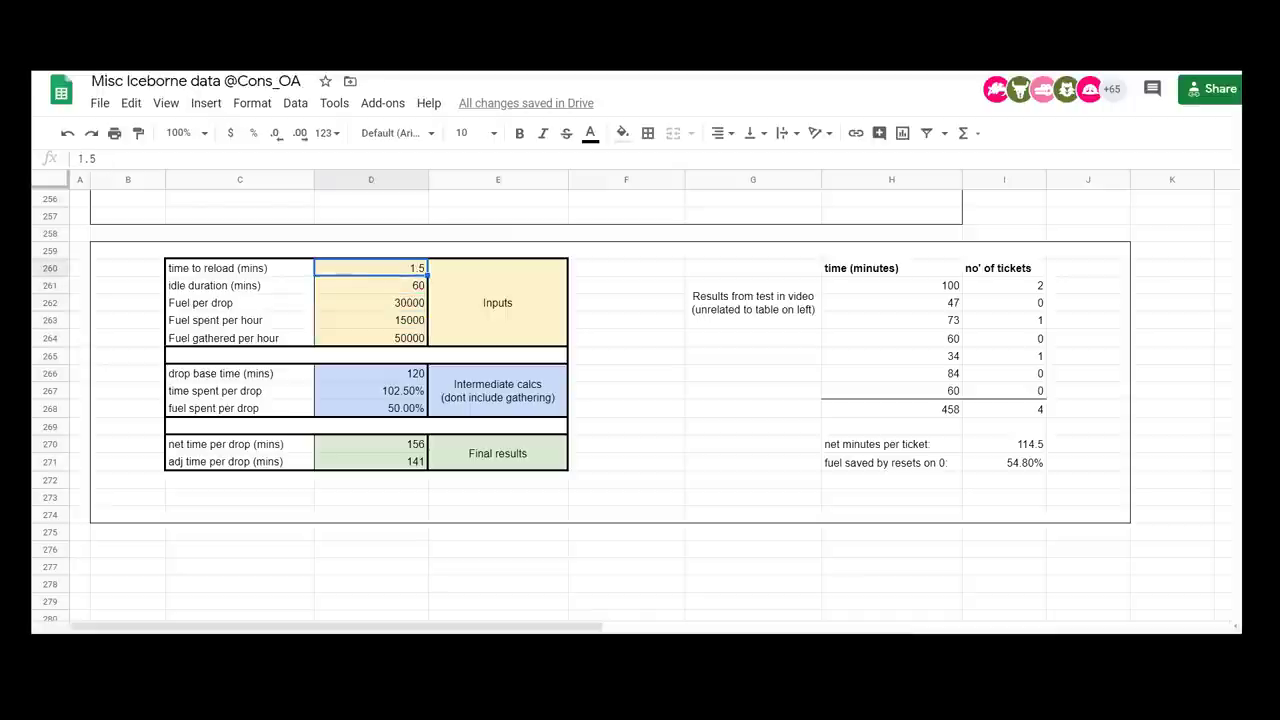
left_click(370, 285)
left_click(370, 320)
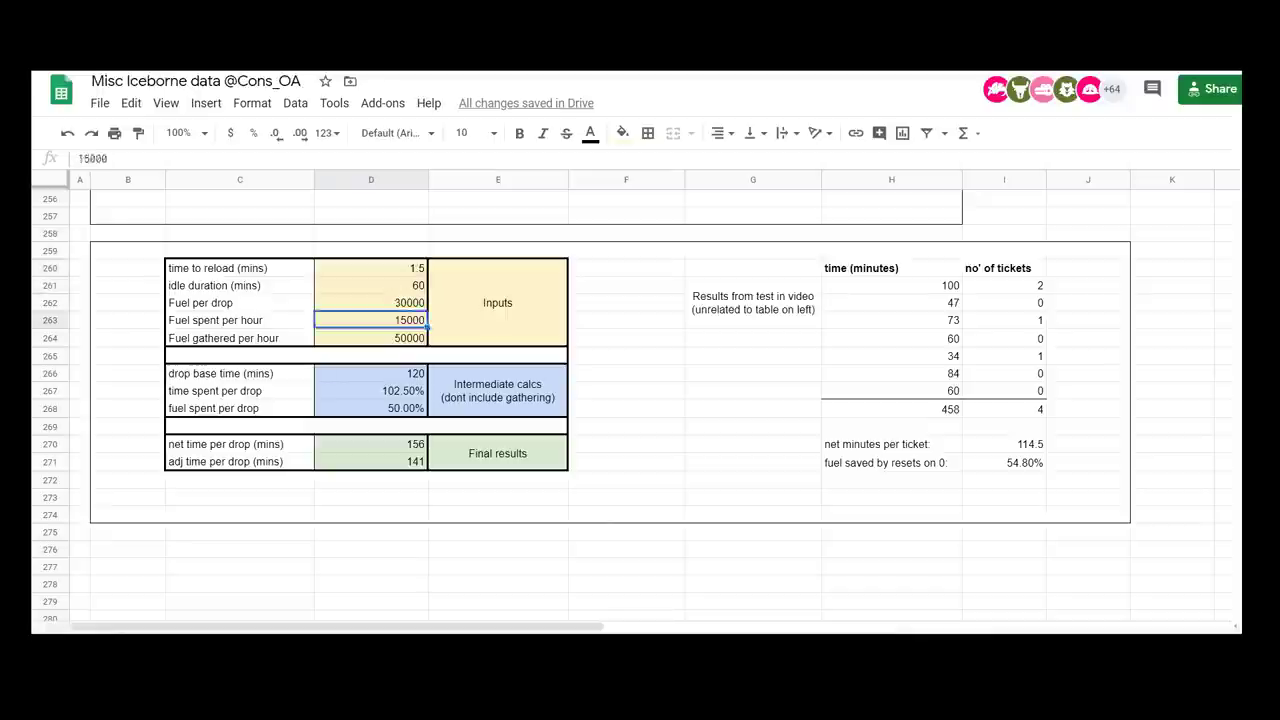
left_click(370, 461)
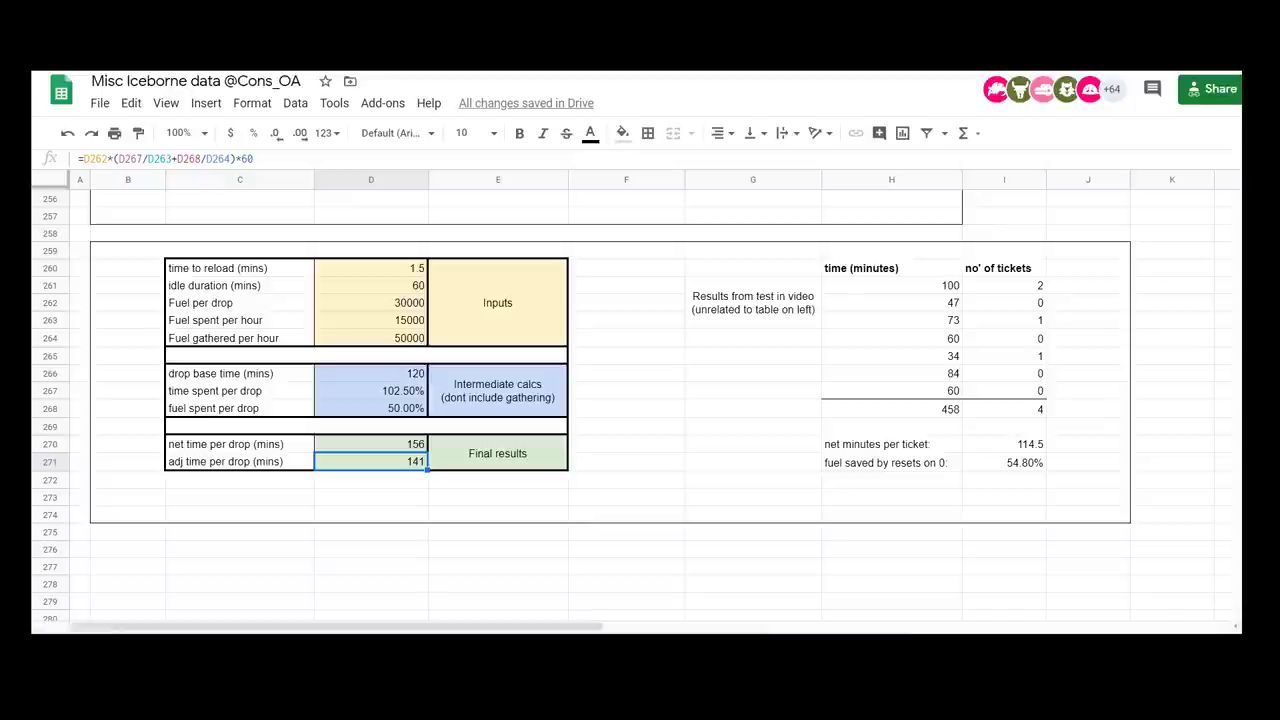
- Set the fuel per drop input in D262 to 300000
key("shift+Up")
key("shift+Down")
key("Up")
key("Up")
key("Up")
key("Up")
key("Up")
key("Up")
key("Up")
key("Up")
key("Up")
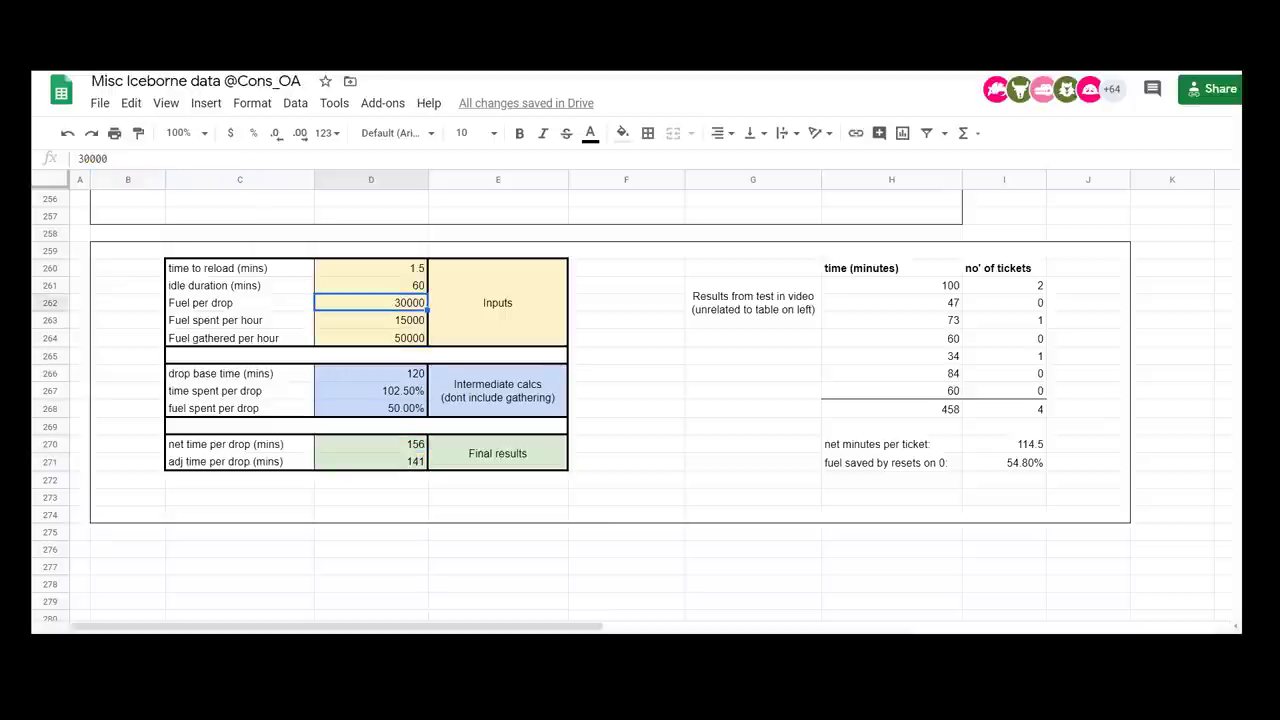
type("30")
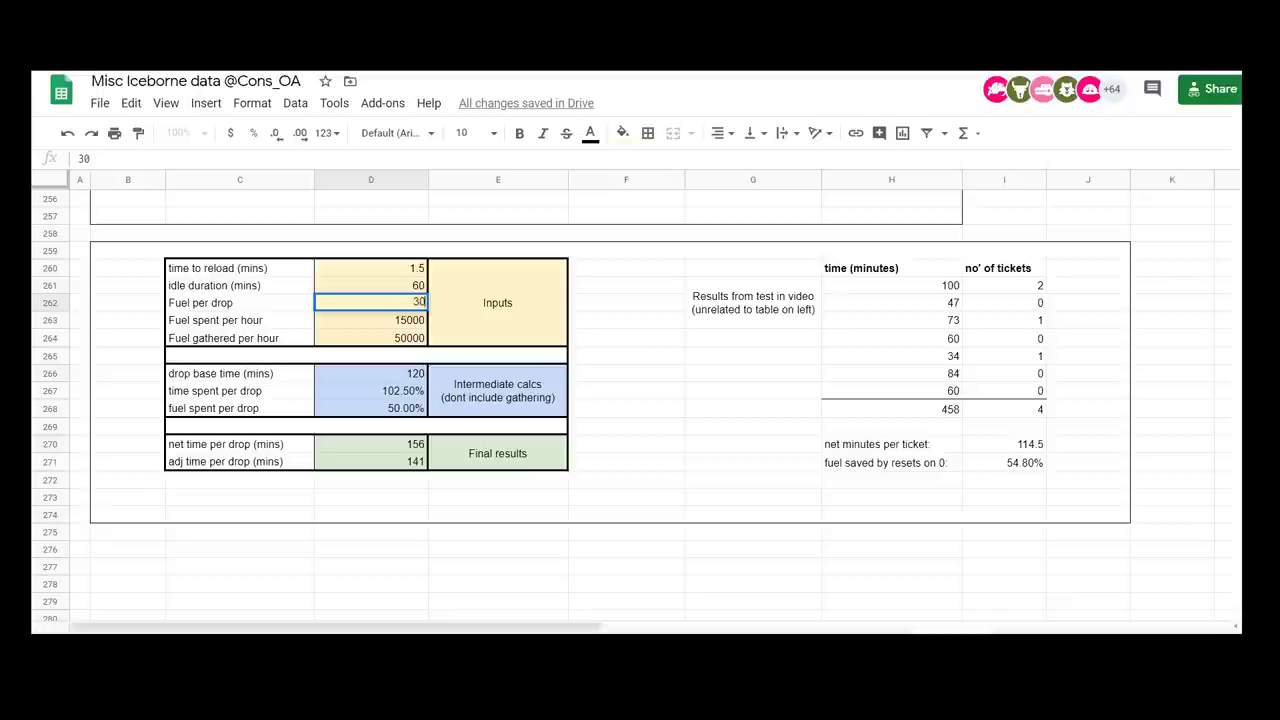
type("0000")
key("Return")
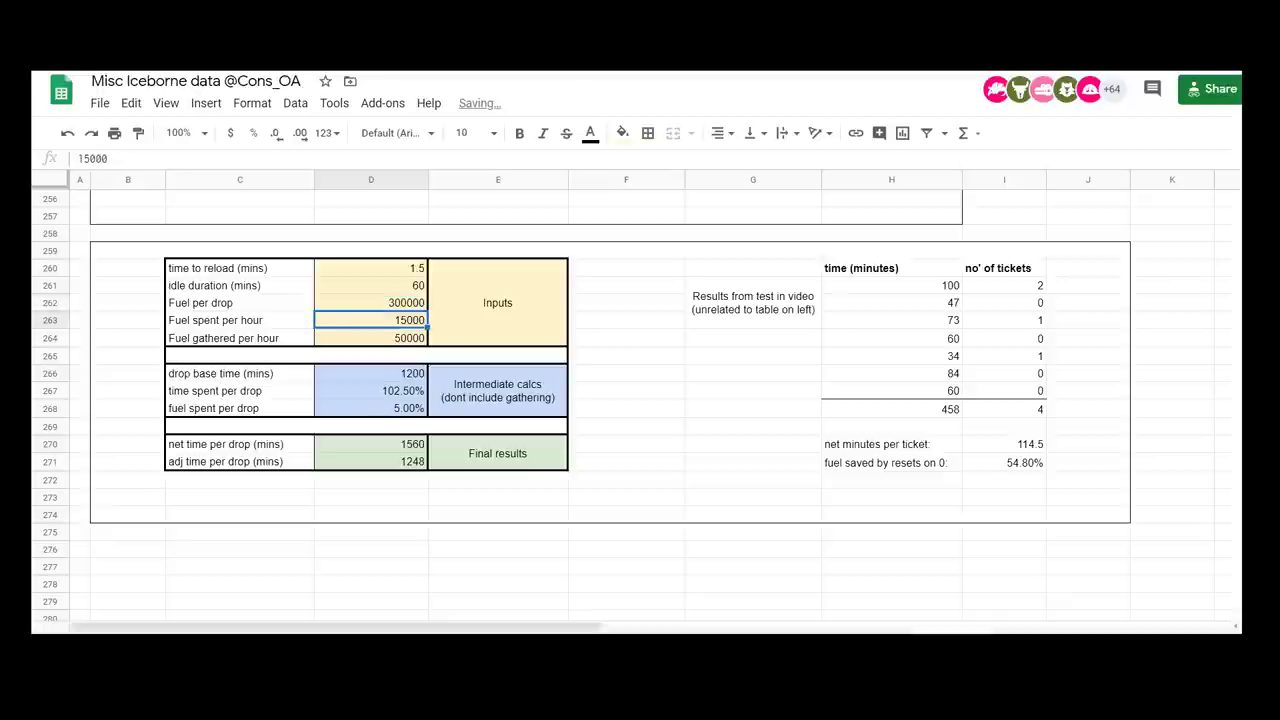
- Set the fuel spent per hour input in D263 to 150000
type("15")
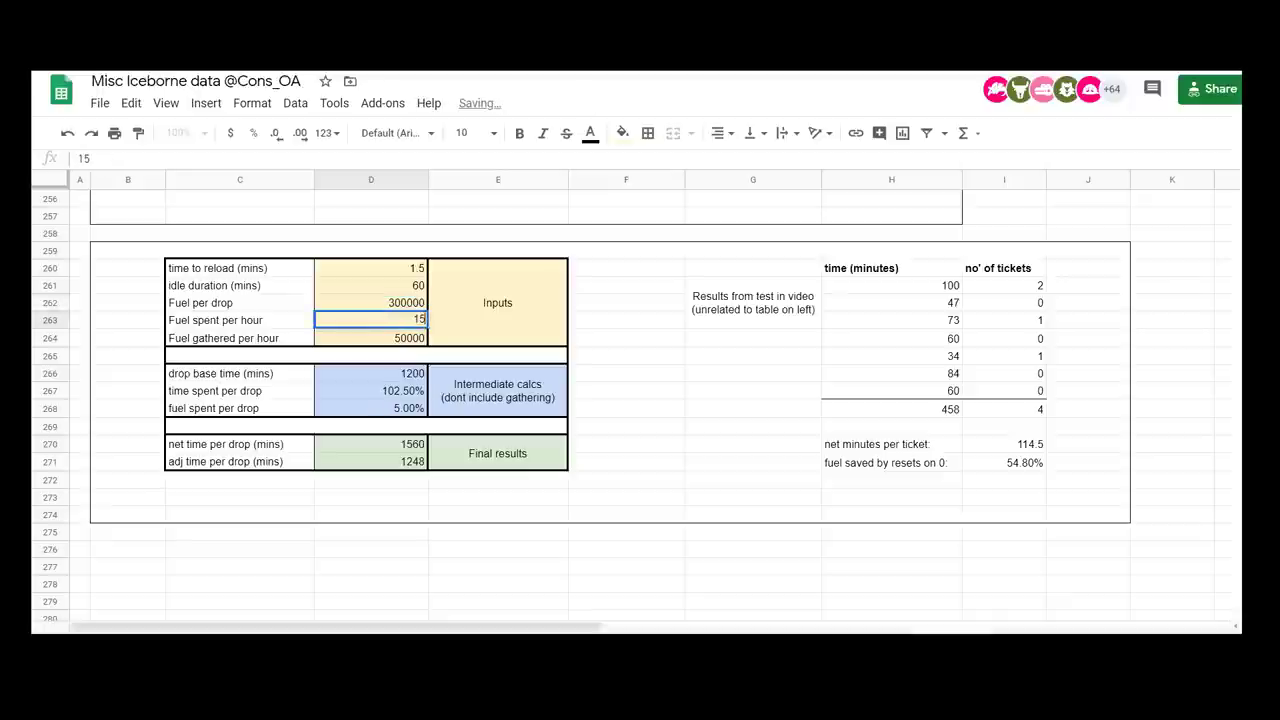
type("0000")
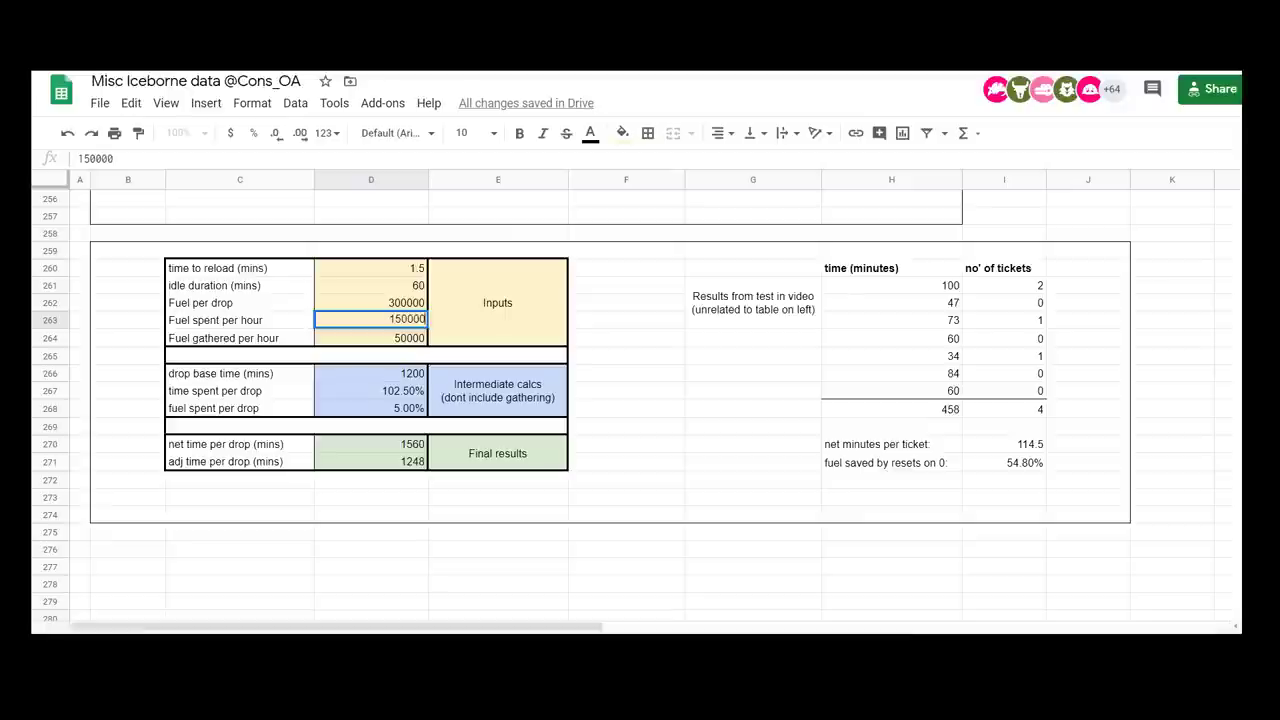
key("Return")
- Compare the net and adjusted time per drop results in D270 and D271 for the new fuel inputs
key("Down")
key("Down")
key("Down")
key("Down")
key("Down")
key("Down")
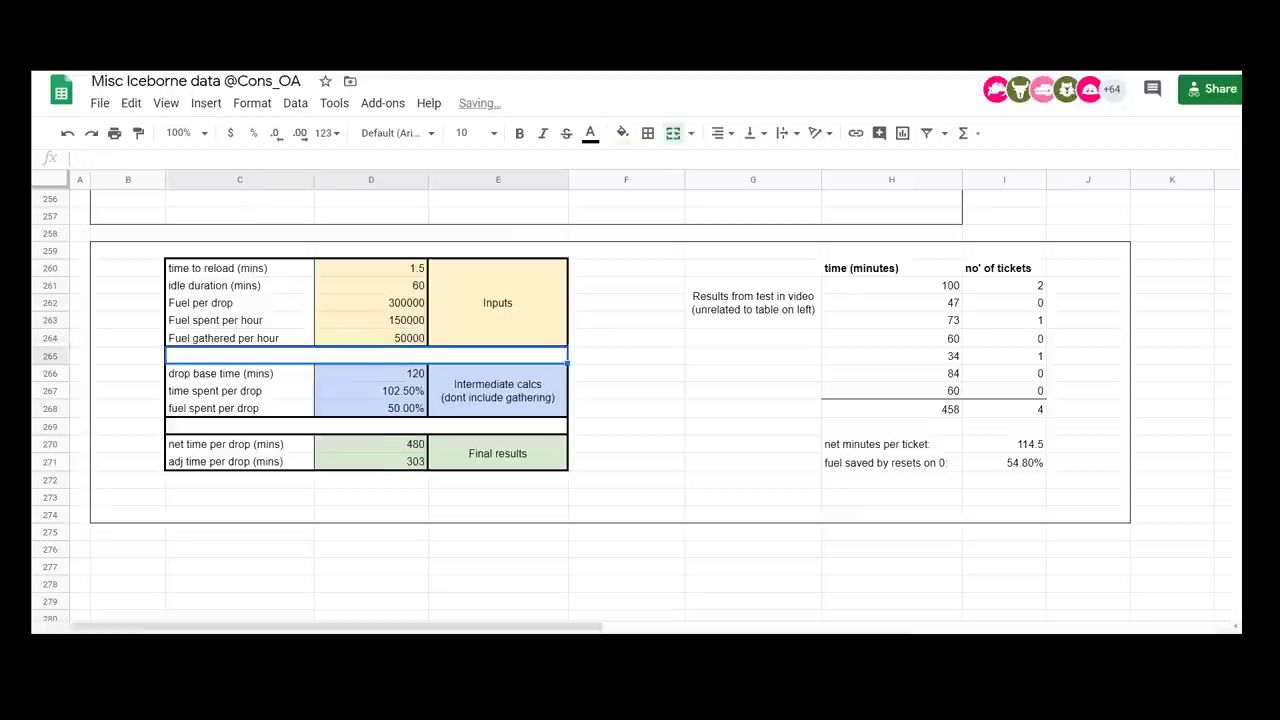
key("Up")
key("Up")
key("Up")
key("Up")
key("Up")
key("Up")
key("Up")
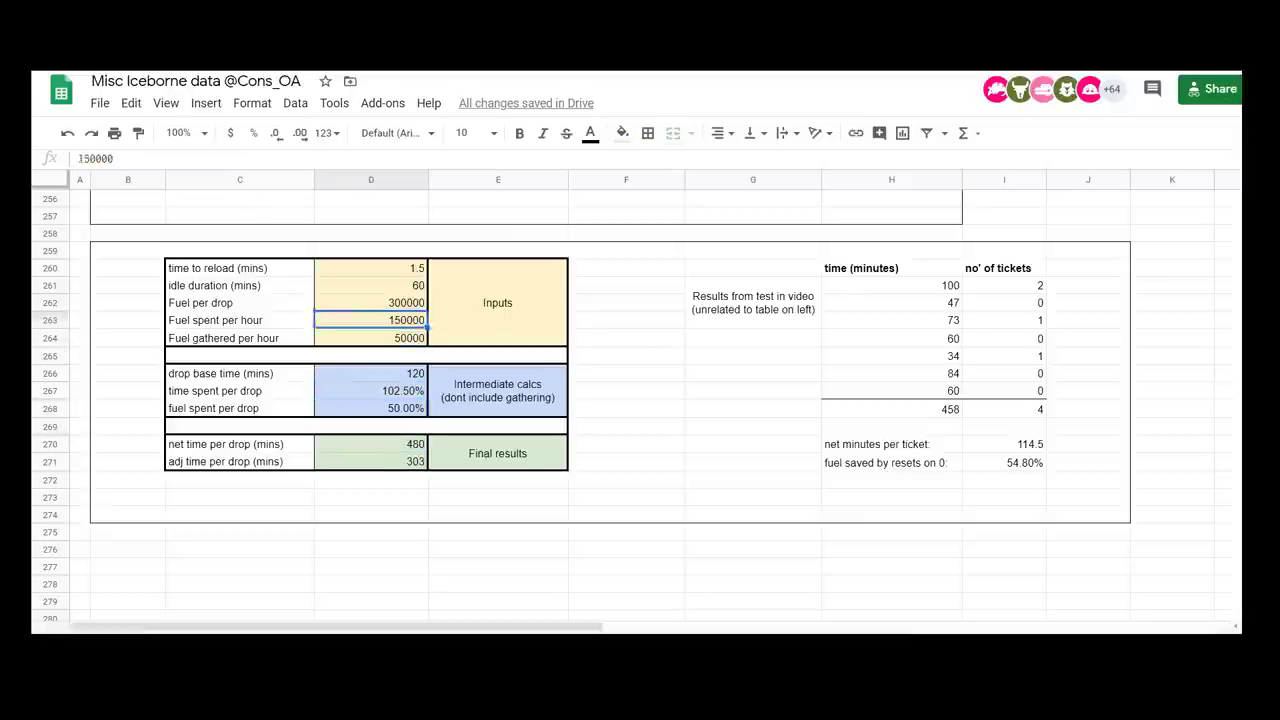
key("Down")
key("Down")
key("Down")
key("Down")
key("Down")
key("Down")
key("Down")
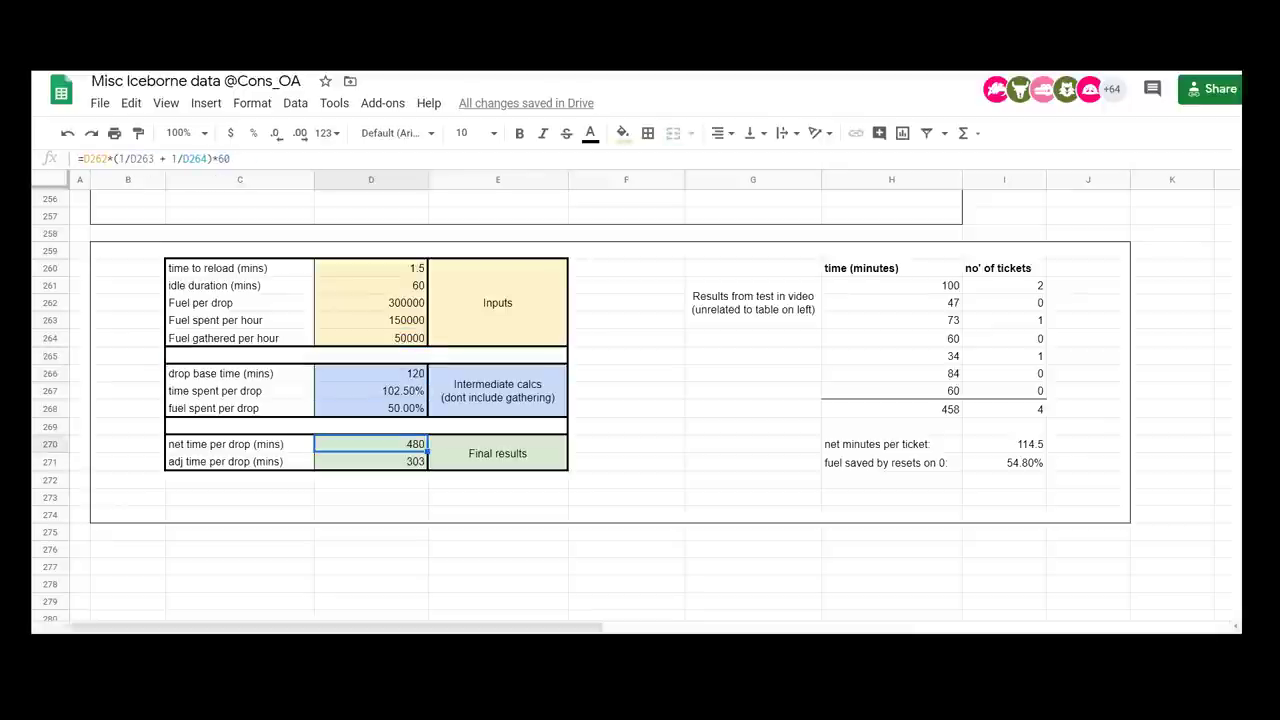
key("Down")
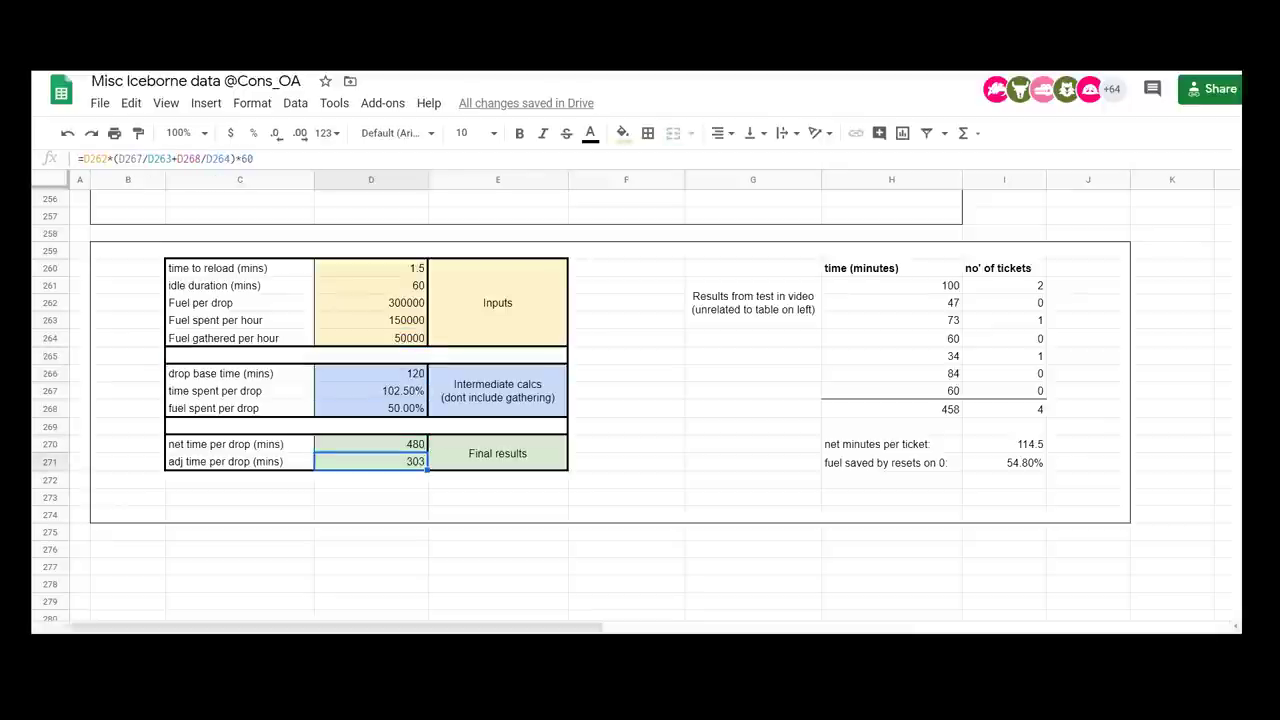
key("Up")
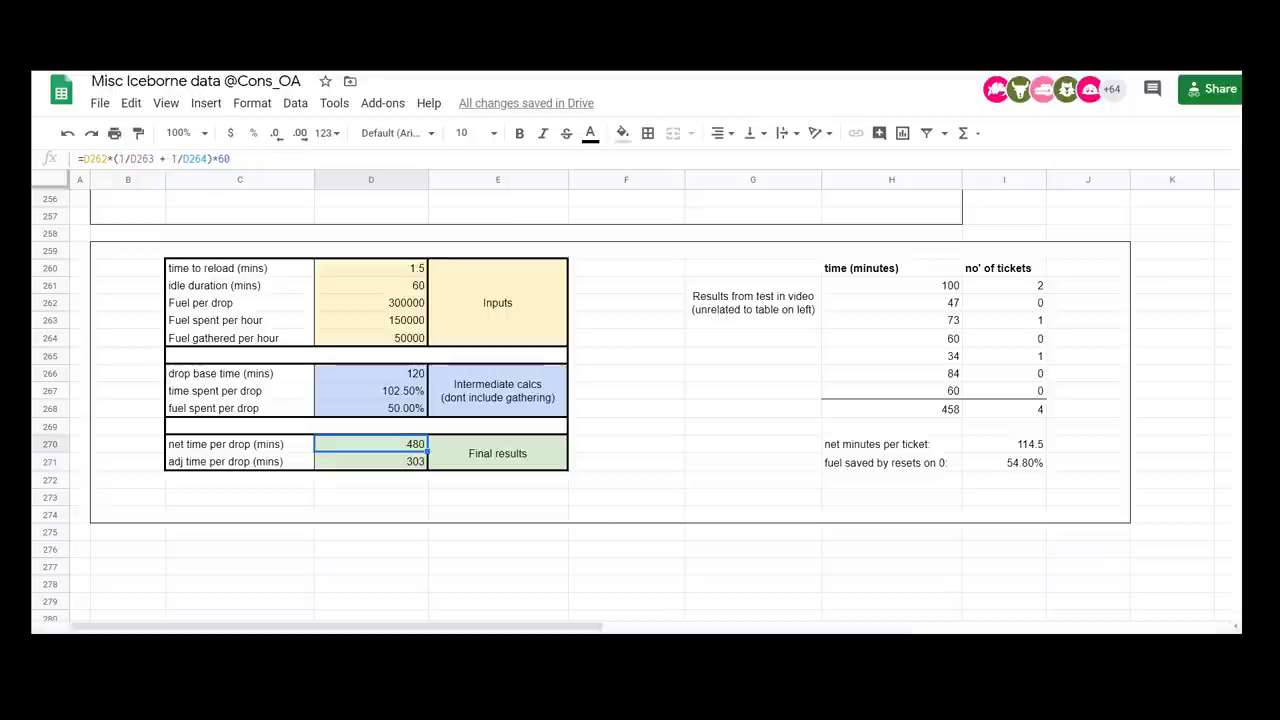
- Check how fuel gathered per hour in D264 and fuel per drop in D262 feed the net time per drop in D270
key("Up")
key("Up")
key("Up")
key("Up")
key("Up")
key("Up")
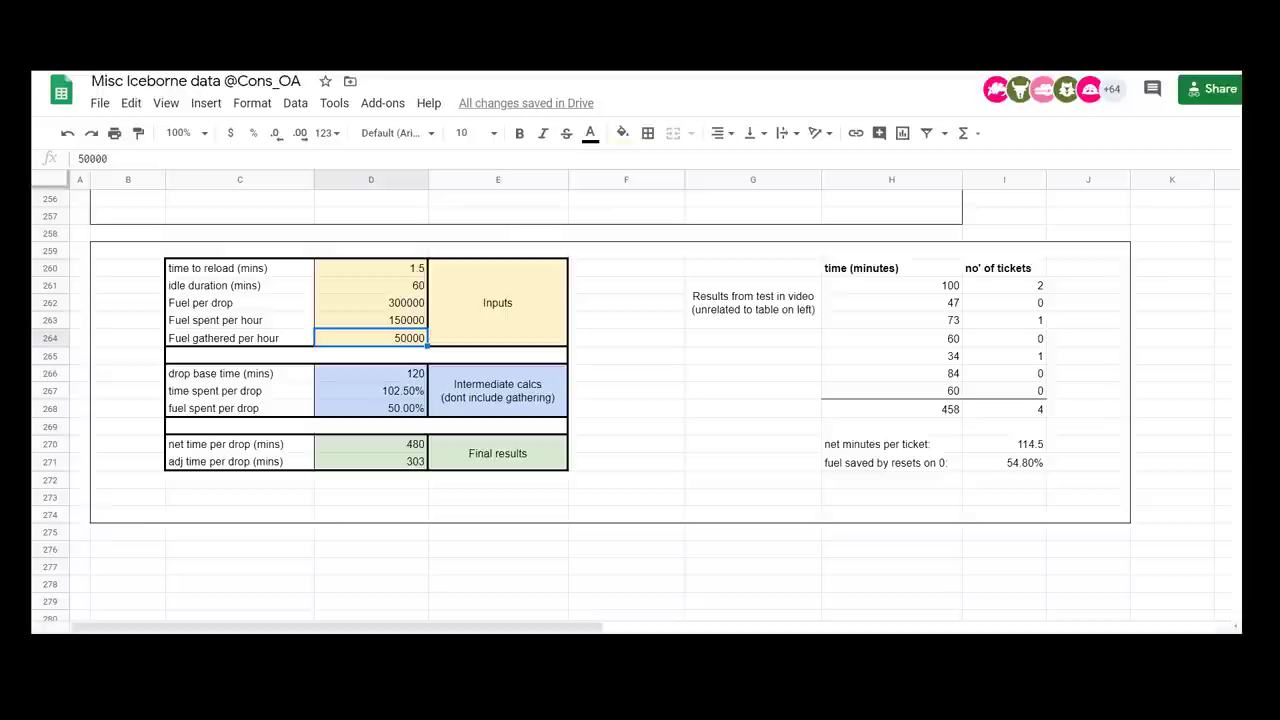
key("Up")
key("Up")
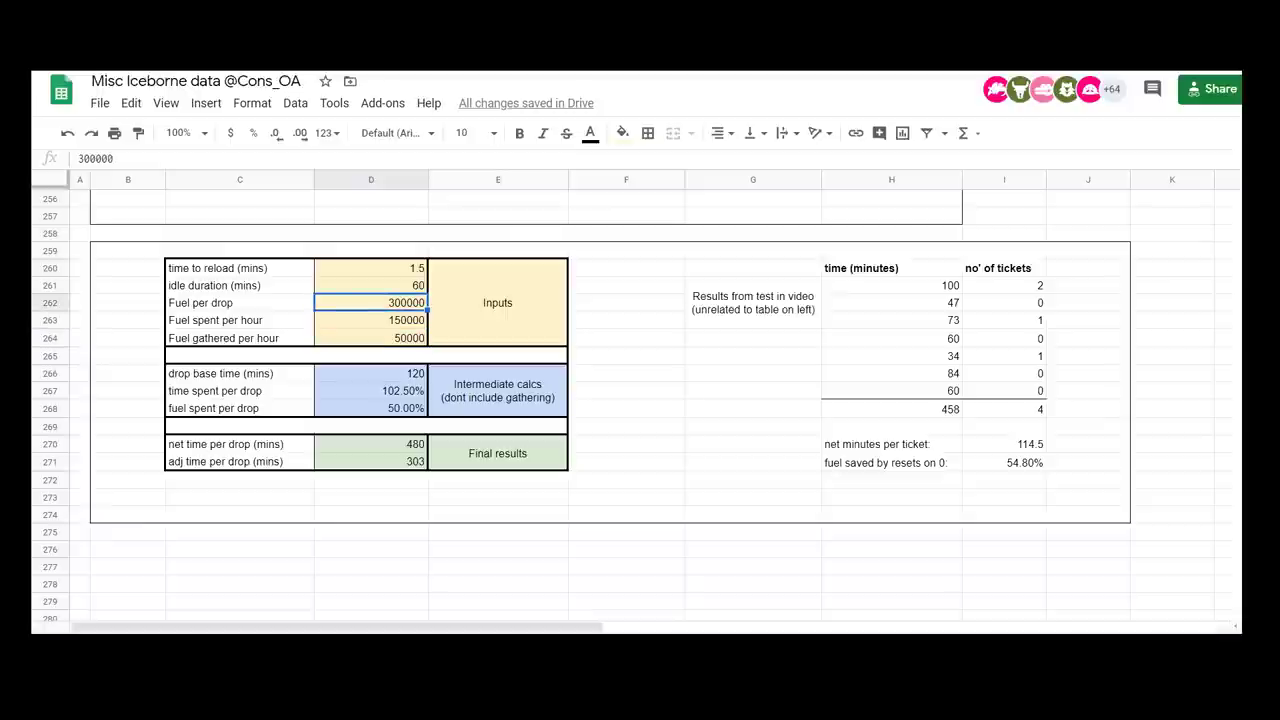
key("Down")
key("Down")
key("Down")
key("Down")
key("Down")
key("Down")
key("Down")
key("Down")
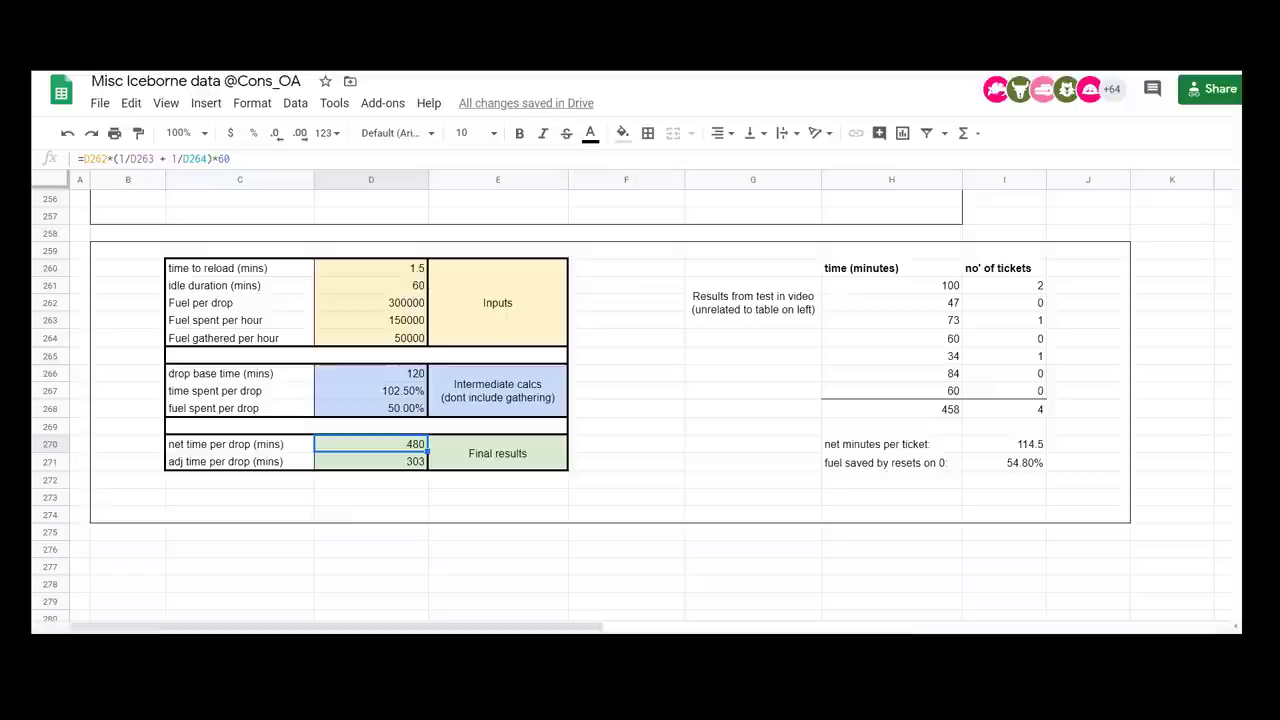
- Set the idle duration input in D261 to 30 minutes
key("Up")
key("Up")
key("Up")
key("Up")
key("Up")
key("Up")
key("Up")
key("Up")
key("Up")
key("Up")
key("Up")
key("Up")
key("Down")
key("Down")
key("Down")
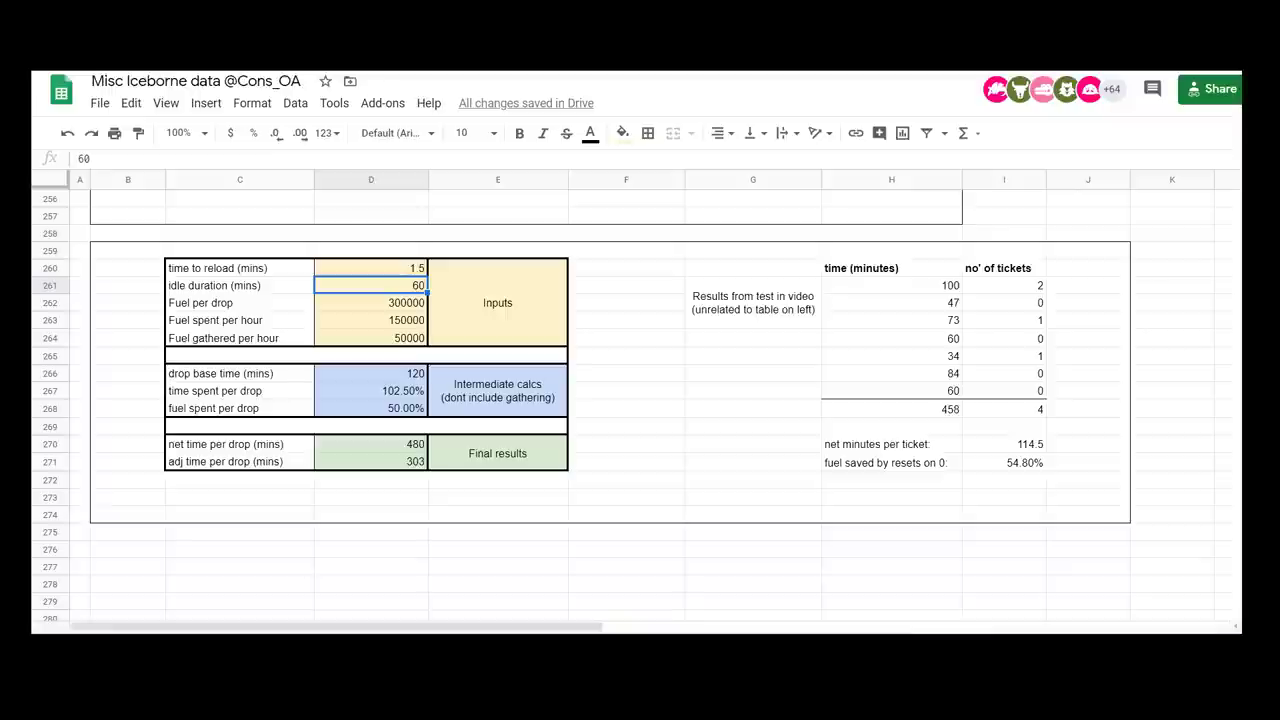
type("30")
key("Return")
- Check the adjusted time per drop in D271 for the shorter idle duration
key("Down")
key("Down")
key("Down")
key("Down")
key("Down")
key("Down")
key("Down")
key("Down")
key("Down")
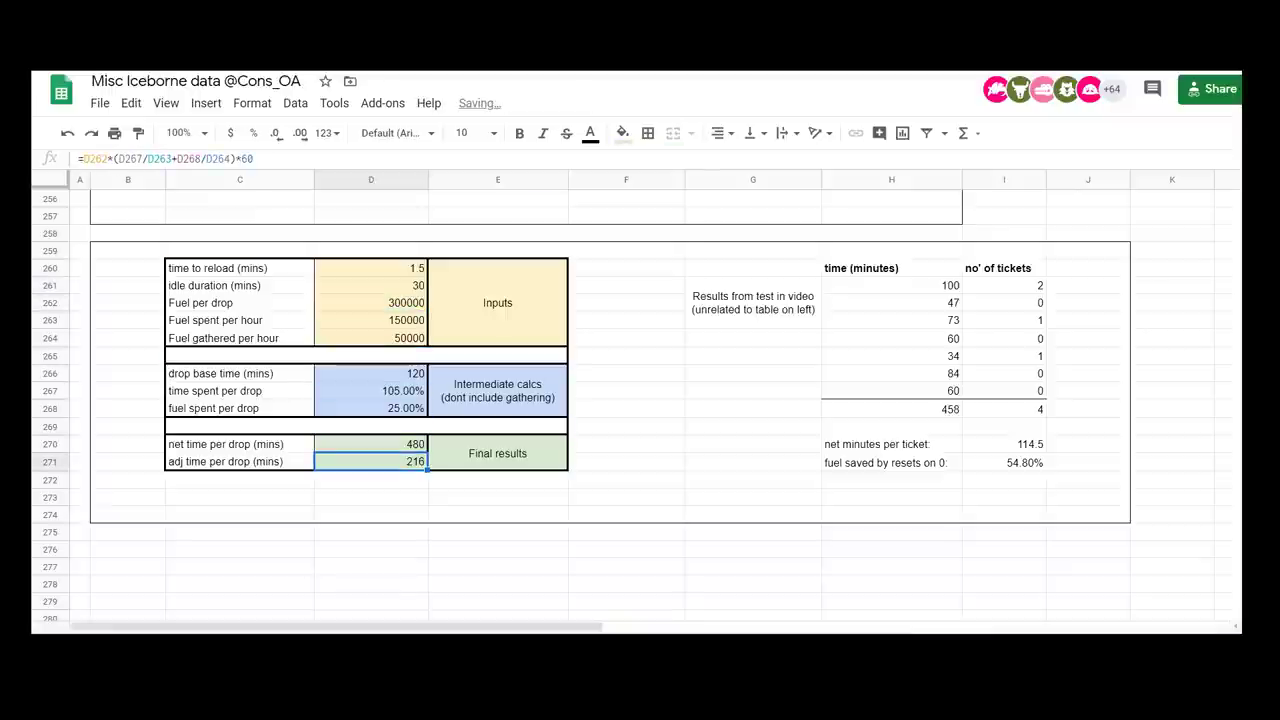
- Set the idle duration input in D261 to 20 minutes
key("Up")
key("Up")
key("Up")
key("Up")
key("Up")
key("Up")
key("Up")
key("Up")
key("Up")
key("Up")
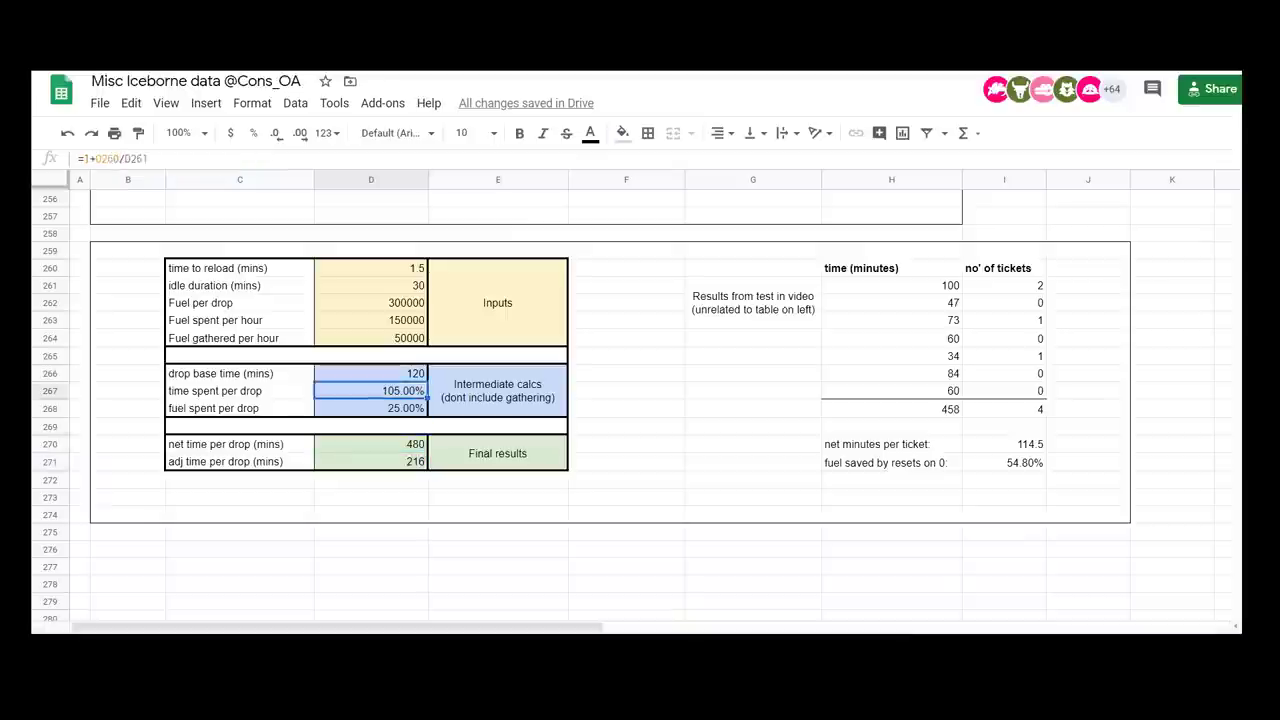
type("20")
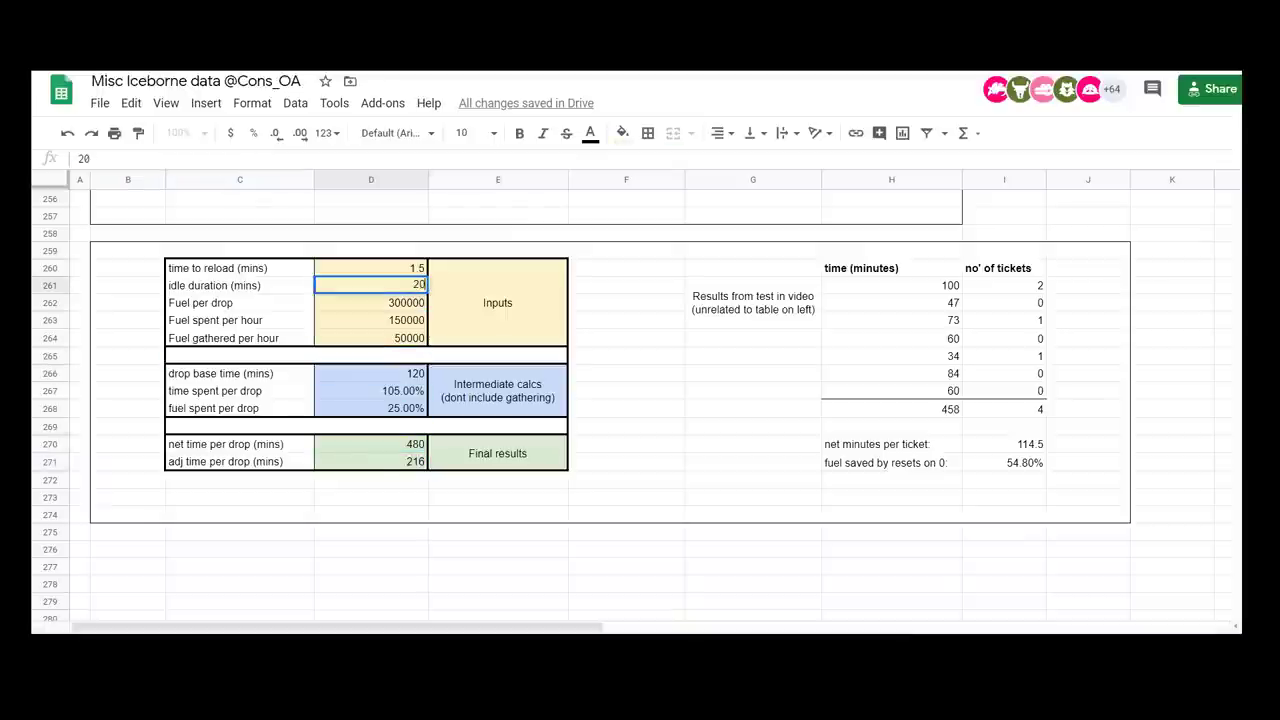
key("Return")
key("Up")
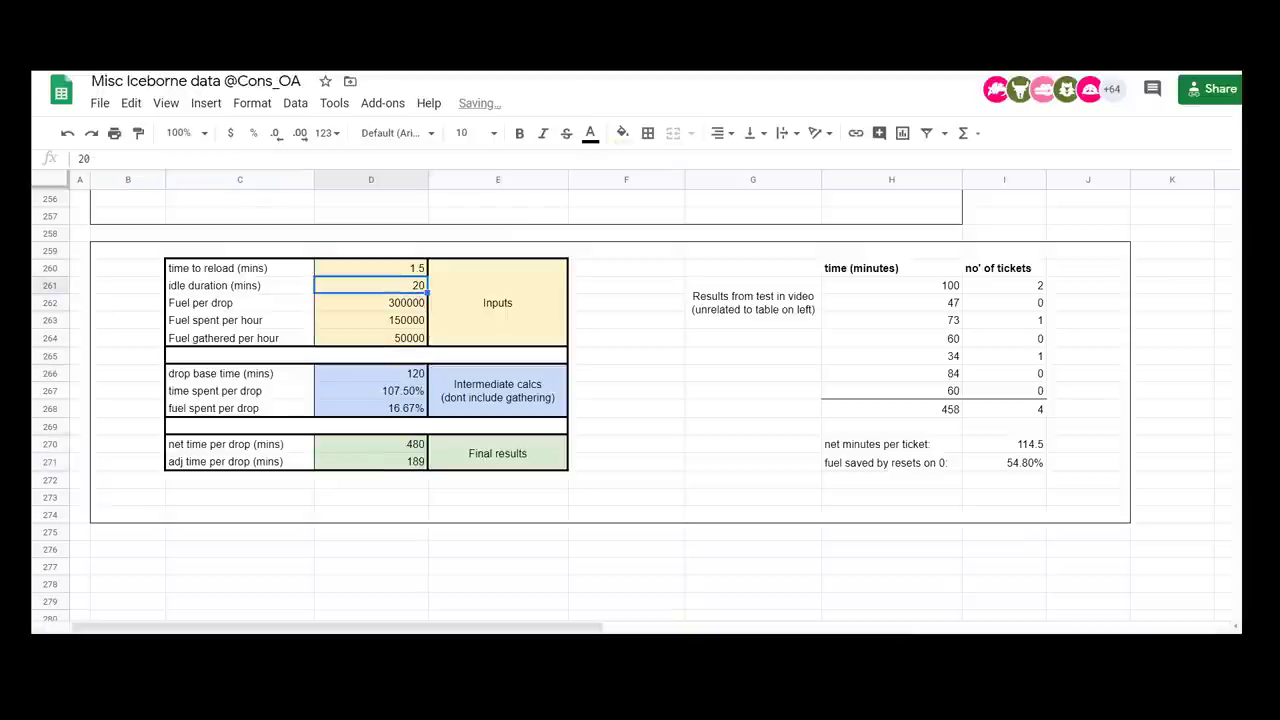
- Set the idle duration input in D261 to 10 minutes
type("10")
key("Return")
key("Up")
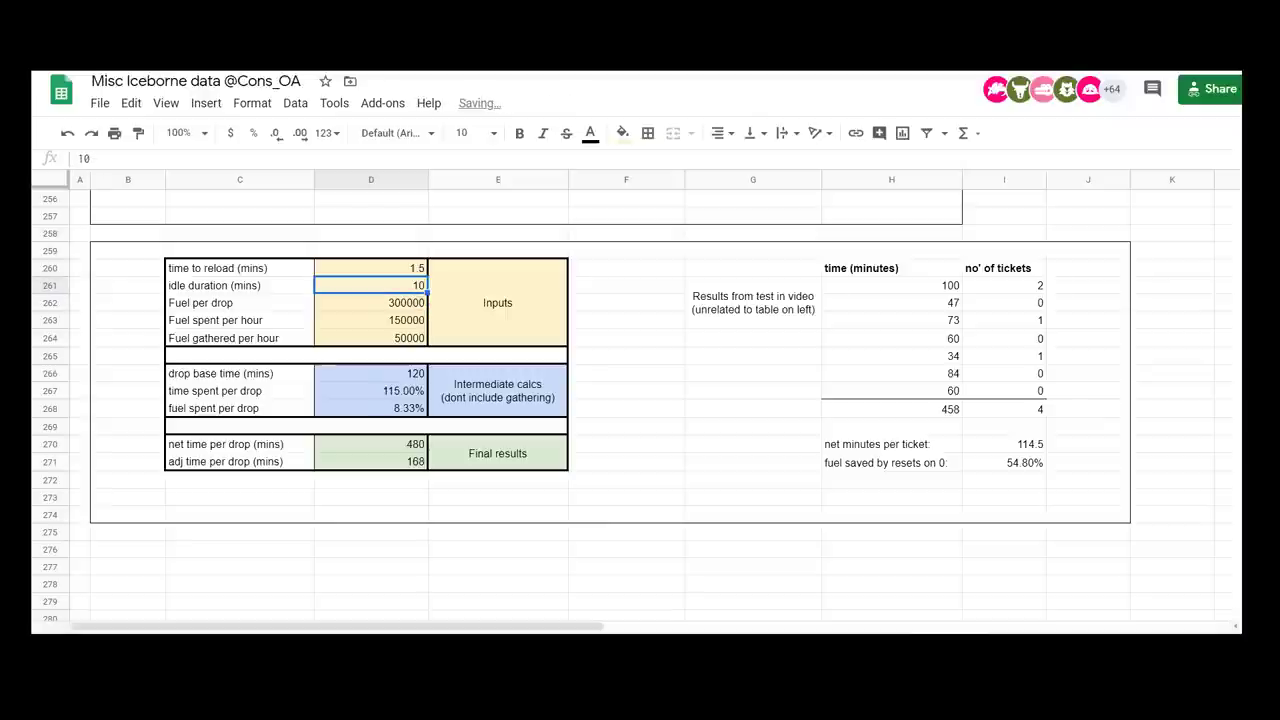
- Try an idle duration of 5 minutes in D261, and undo that change
type("5")
key("Return")
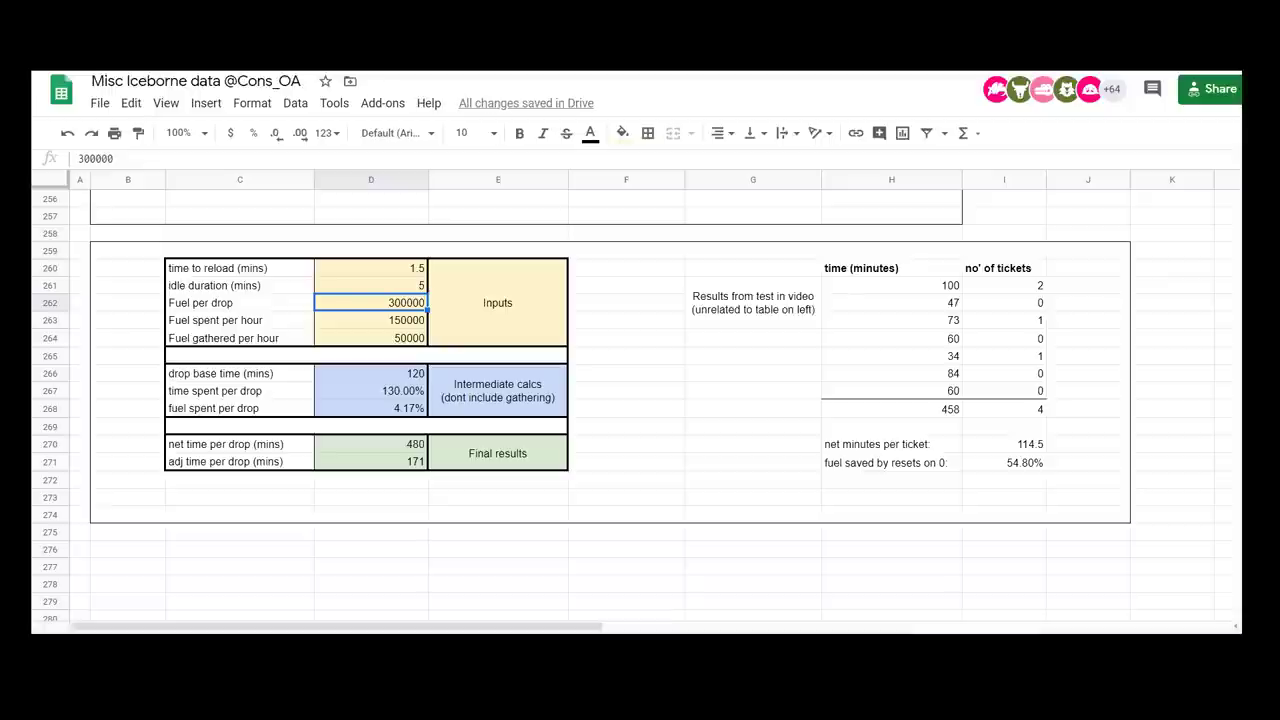
key("ctrl+z")
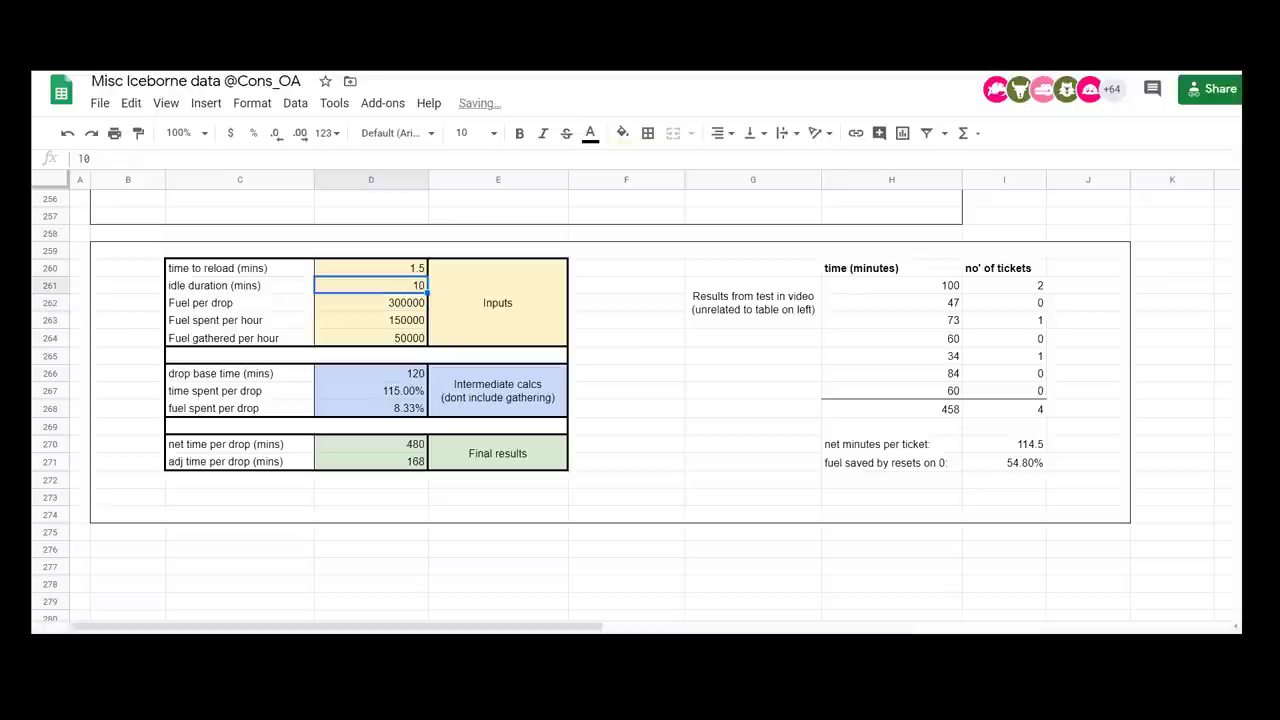
- Check the fuel gathered per hour in D264 alongside the idle duration in D261
key("Down")
key("Down")
key("Down")
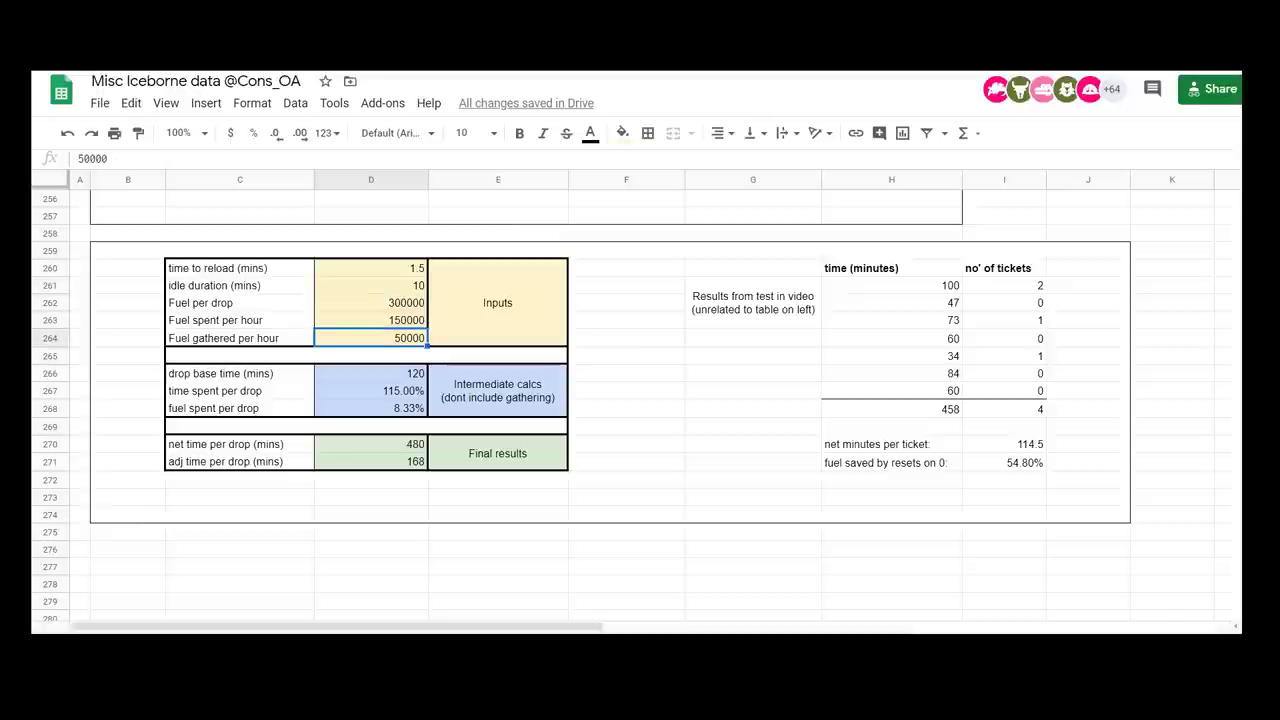
key("Up")
key("Up")
key("Up")
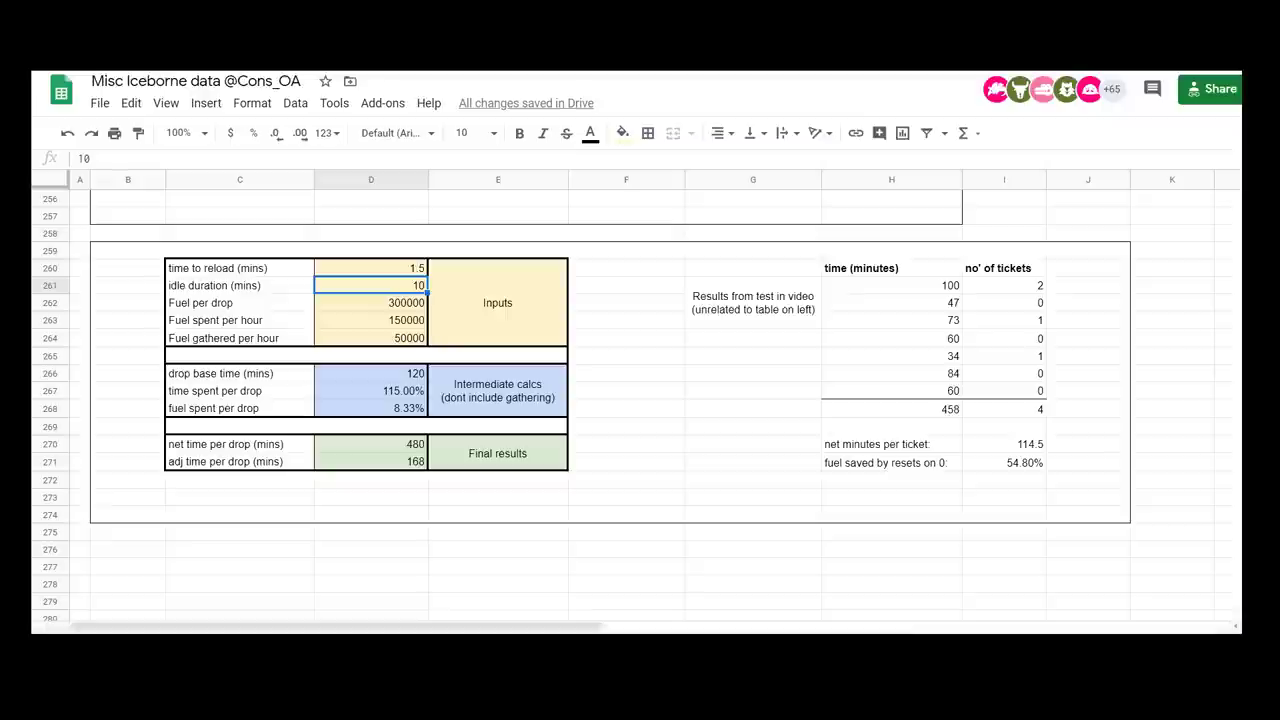
- Review the reload time, idle duration and fuel inputs in D260 to D264
key("Down")
key("Down")
key("Up")
key("Up")
key("Up")
key("Down")
key("Down")
key("Down")
key("Down")
key("Up")
key("Up")
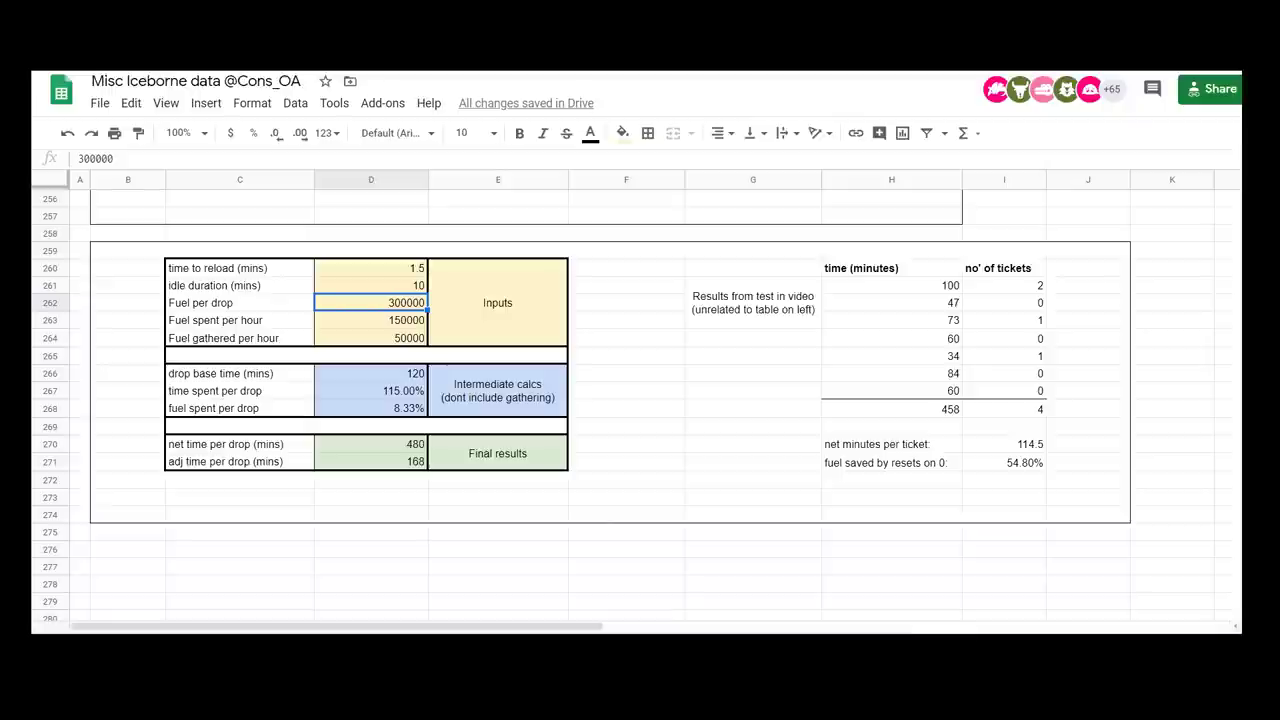
key("Up")
key("Up")
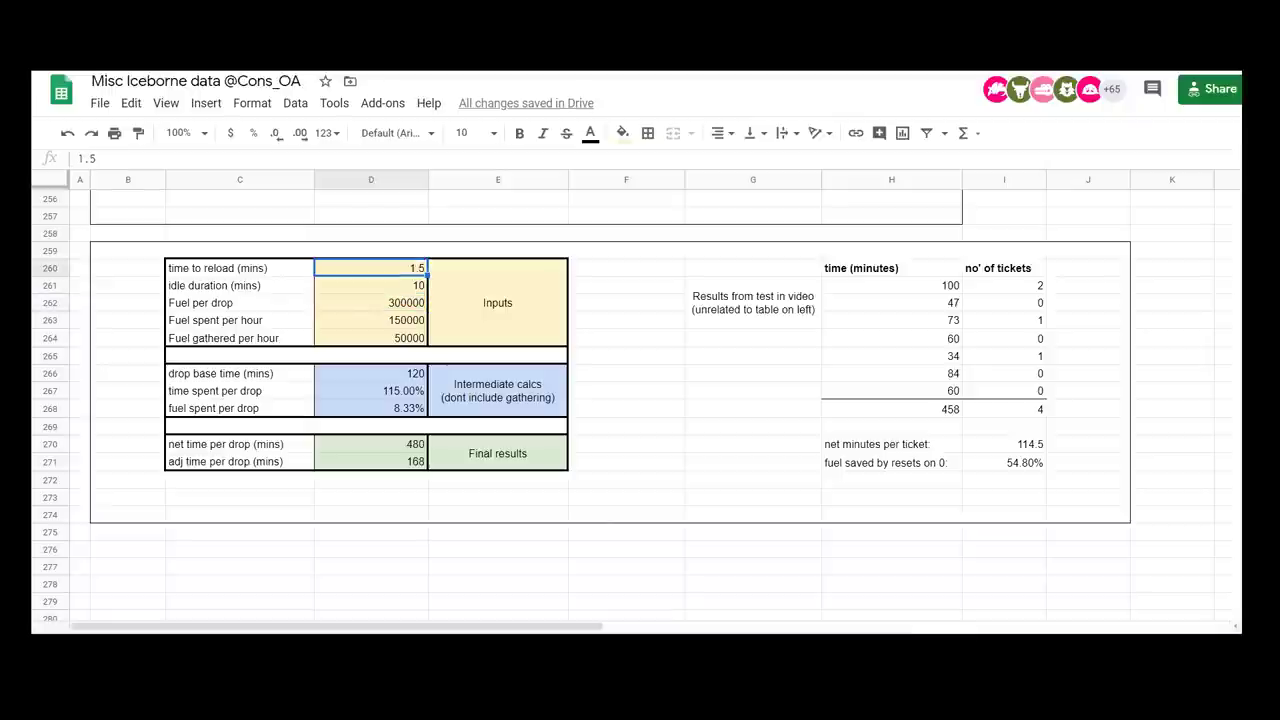
key("Down")
key("Down")
key("Down")
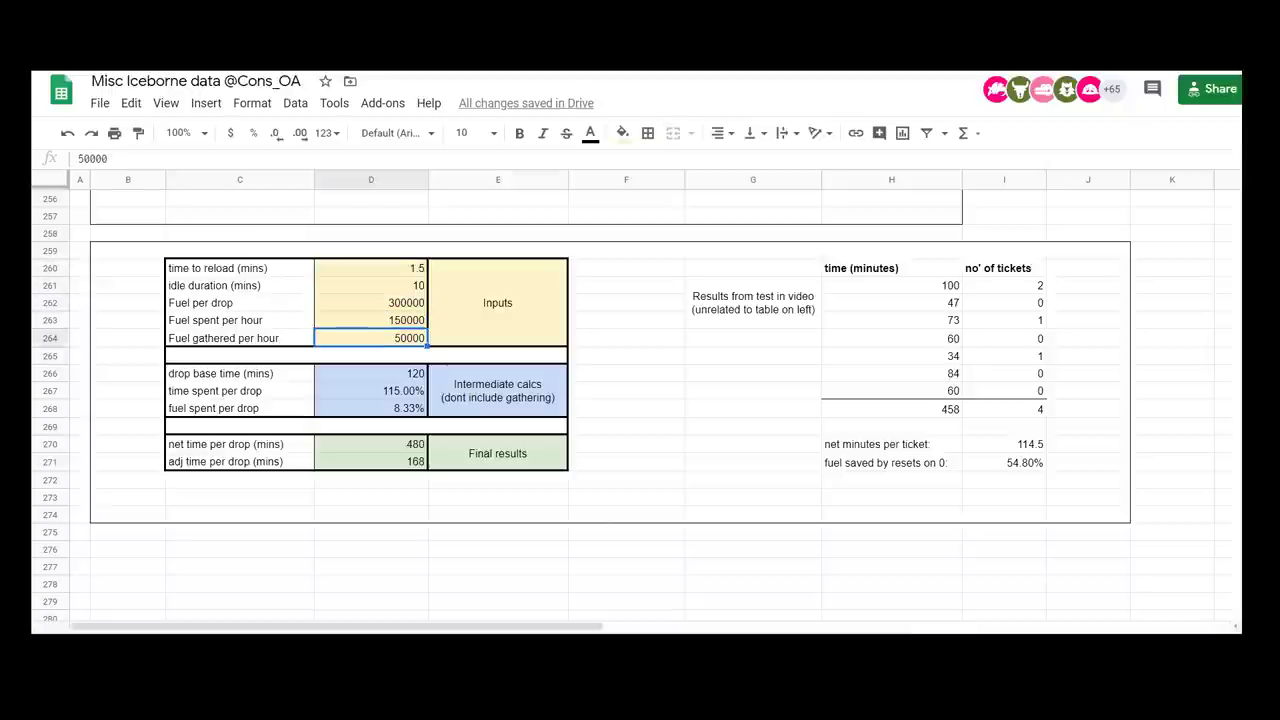
key("Up")
key("Up")
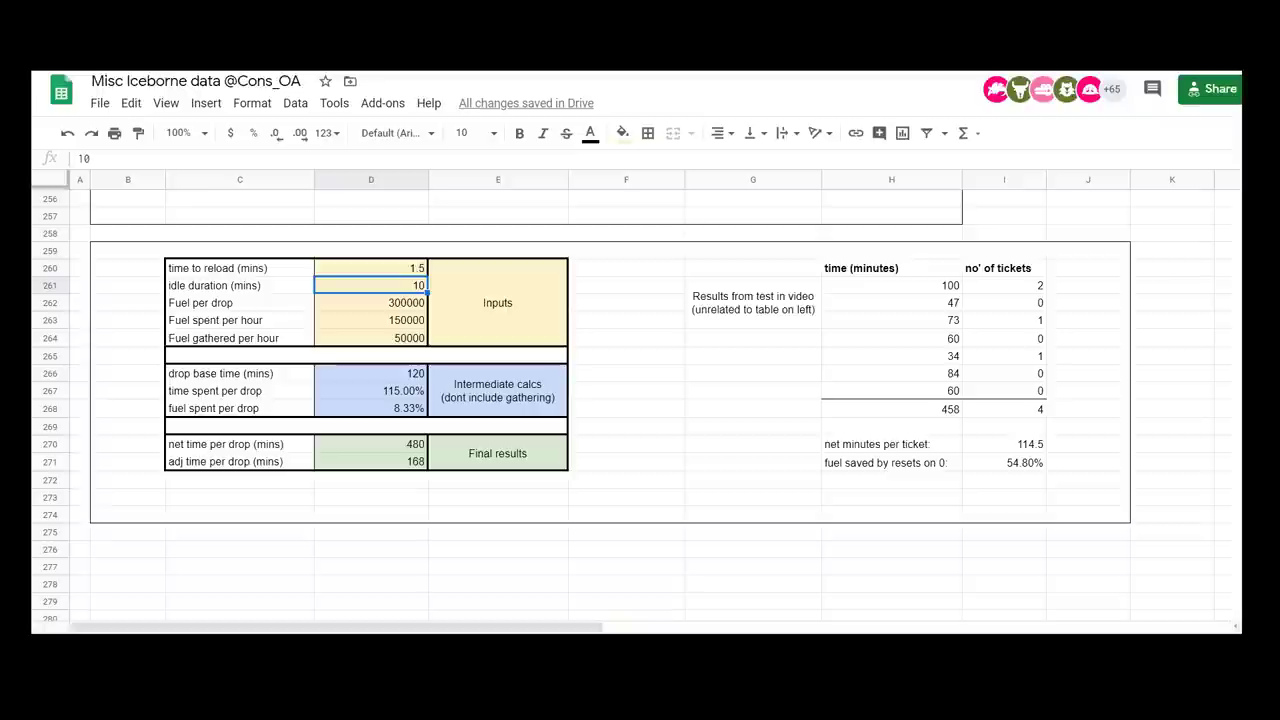
- Check the adjusted time per drop in D271 for the 10-minute idle duration
key("Down")
key("Down")
key("Down")
key("Down")
key("Down")
key("Down")
key("Down")
key("Down")
key("Down")
key("Down")
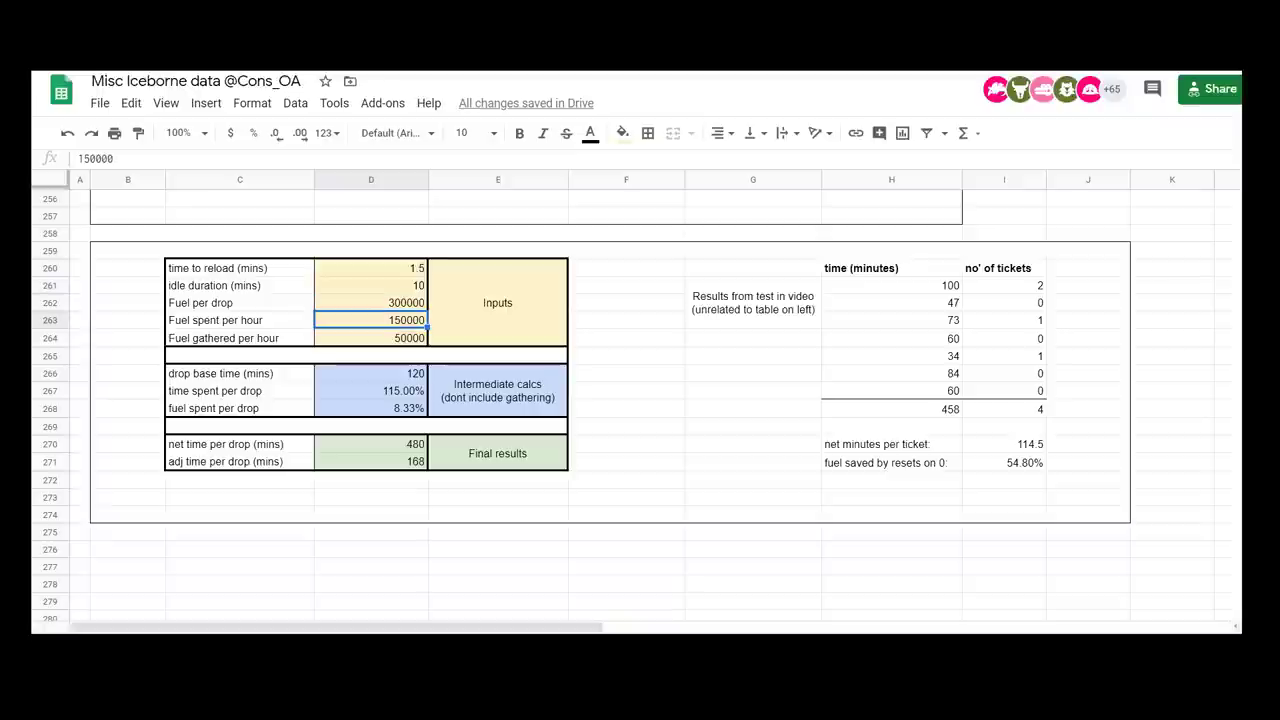
- Change the idle duration input in D261 back to 20 minutes
key("Up")
key("Up")
key("Up")
key("Up")
key("Up")
key("Up")
key("Up")
key("Up")
key("Up")
key("Up")
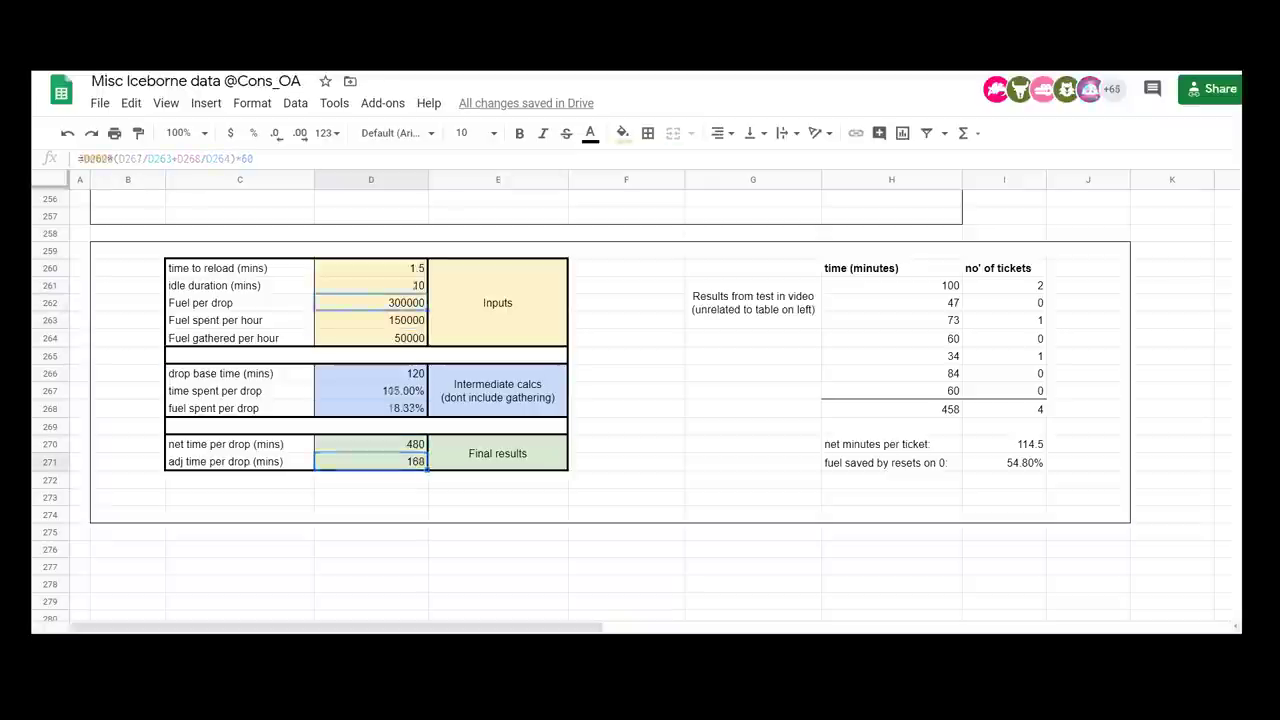
type("20")
key("Return")
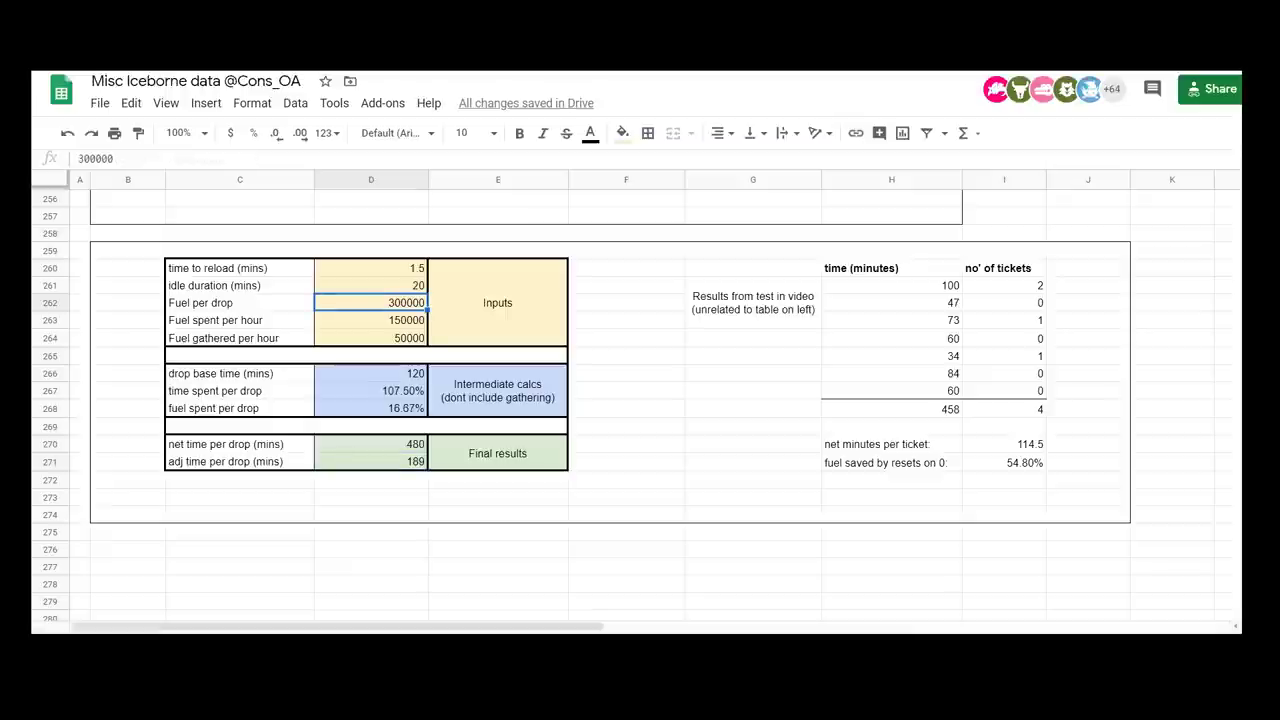
- Check the net and adjusted time per drop results in D270 and D271 for the 20-minute idle duration
key("Down")
key("Up")
key("Up")
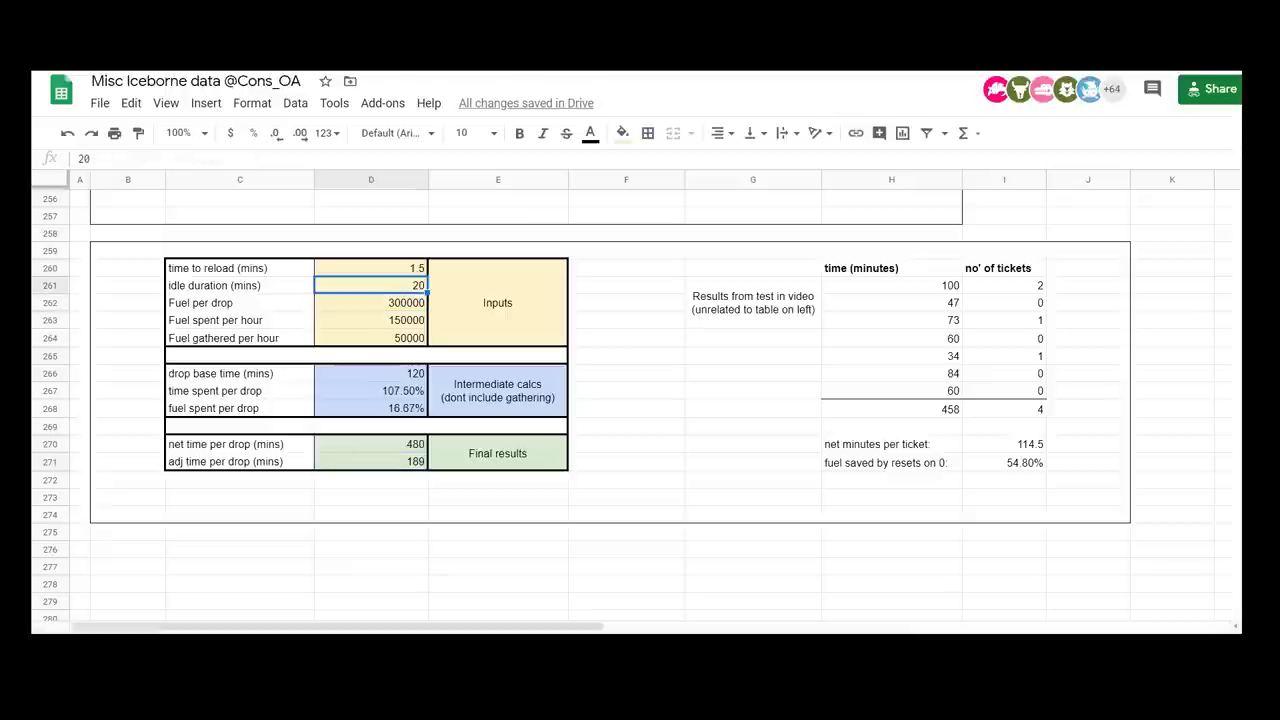
key("Down")
key("Down")
key("Down")
key("Down")
key("Down")
key("Down")
key("Down")
key("Down")
key("Down")
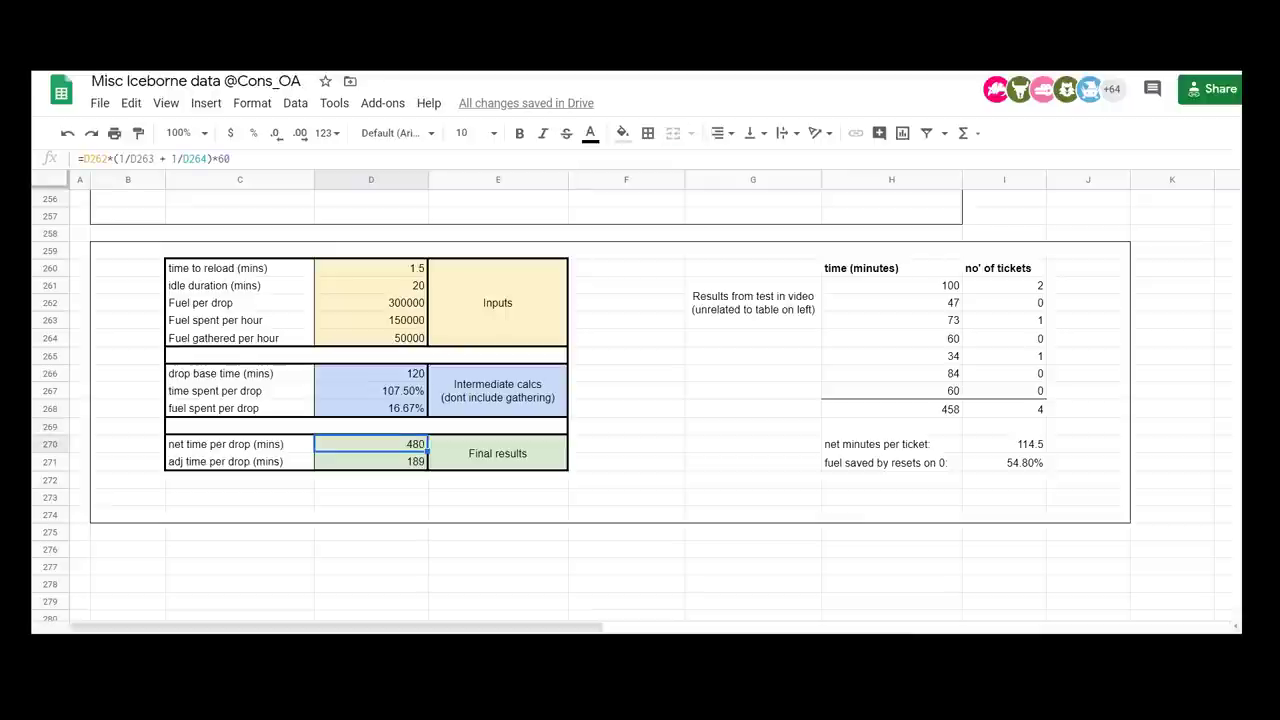
key("Down")
key("Up")
key("Up")
key("Down")
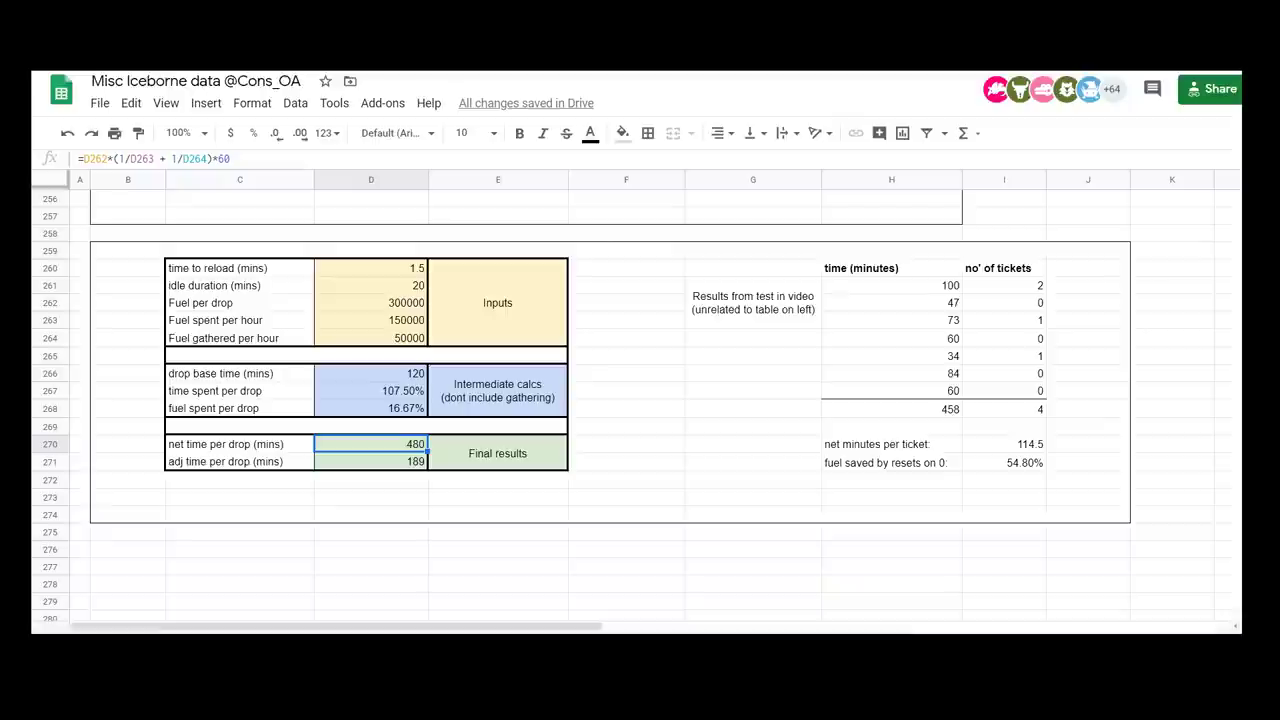
- Review the fuel per drop in D262 and the fuel spent per hour in D263
left_click(239, 444)
key("Up")
key("Up")
key("Up")
key("Up")
key("Up")
key("Up")
key("Up")
key("Up")
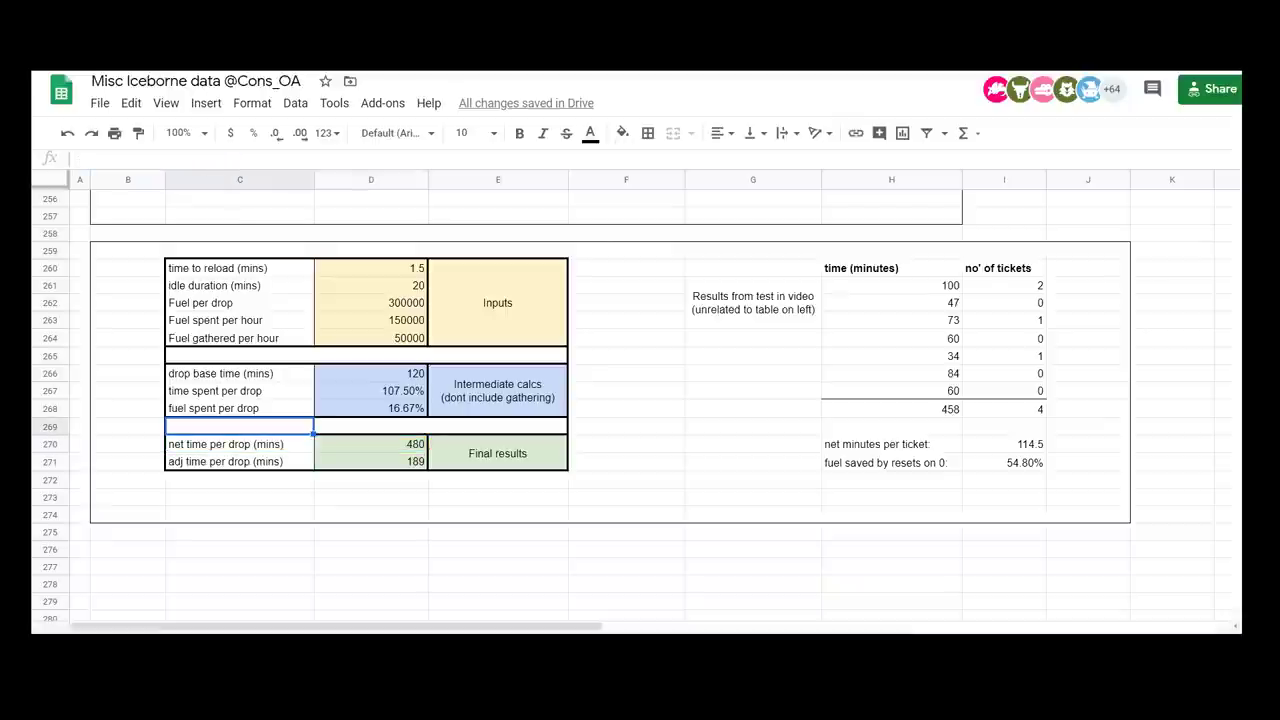
key("Right")
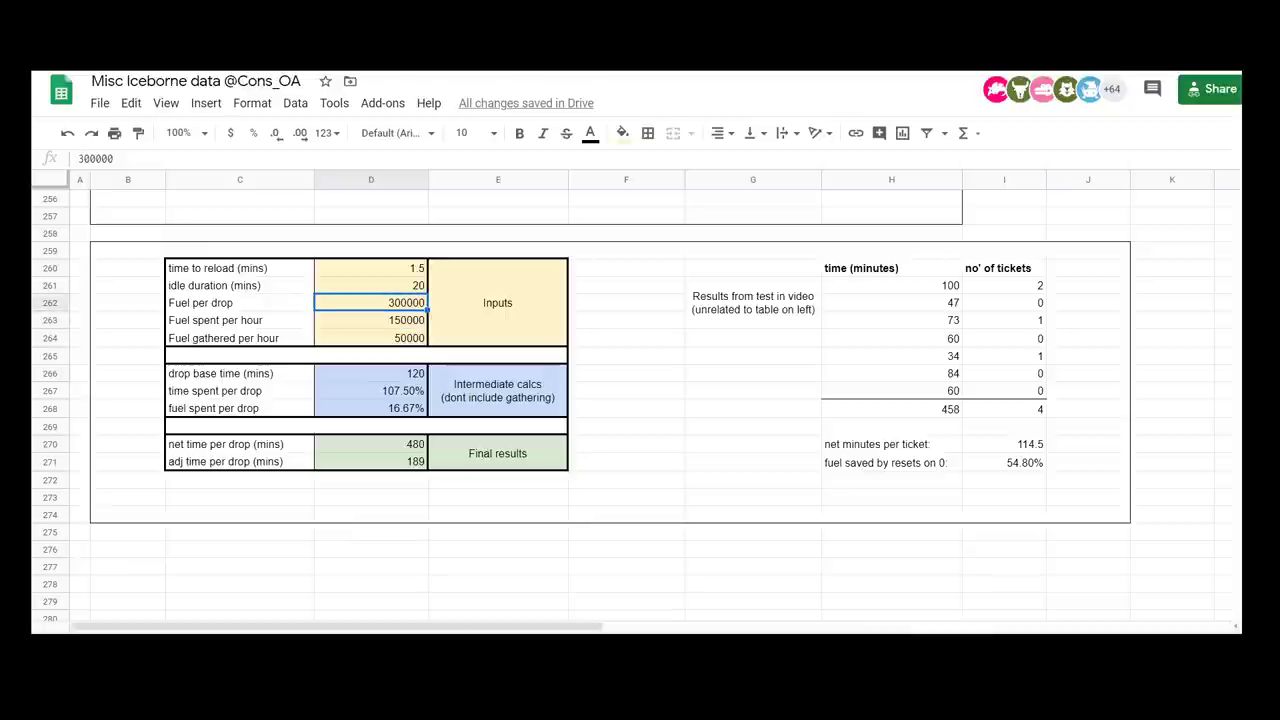
key("Down")
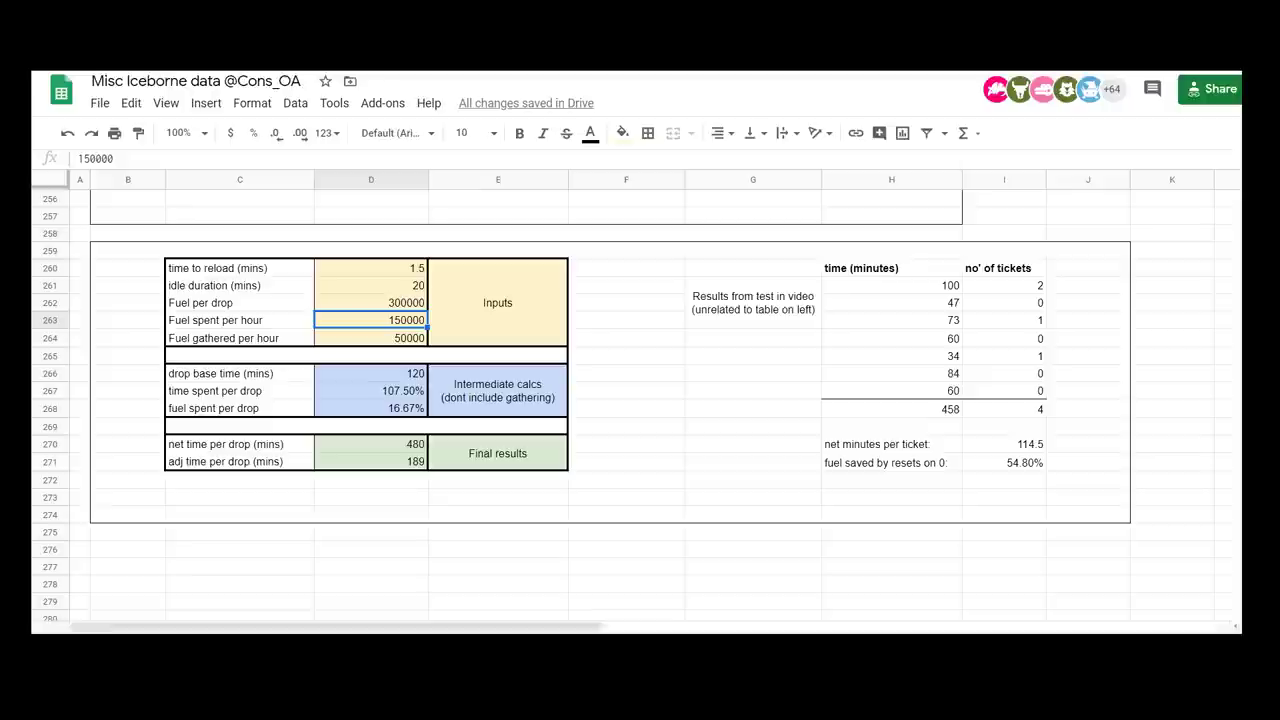
- Examine the net time per drop label in C270 and its formula in D270
key("Down")
key("Down")
key("Down")
key("Down")
key("Down")
key("Down")
key("Down")
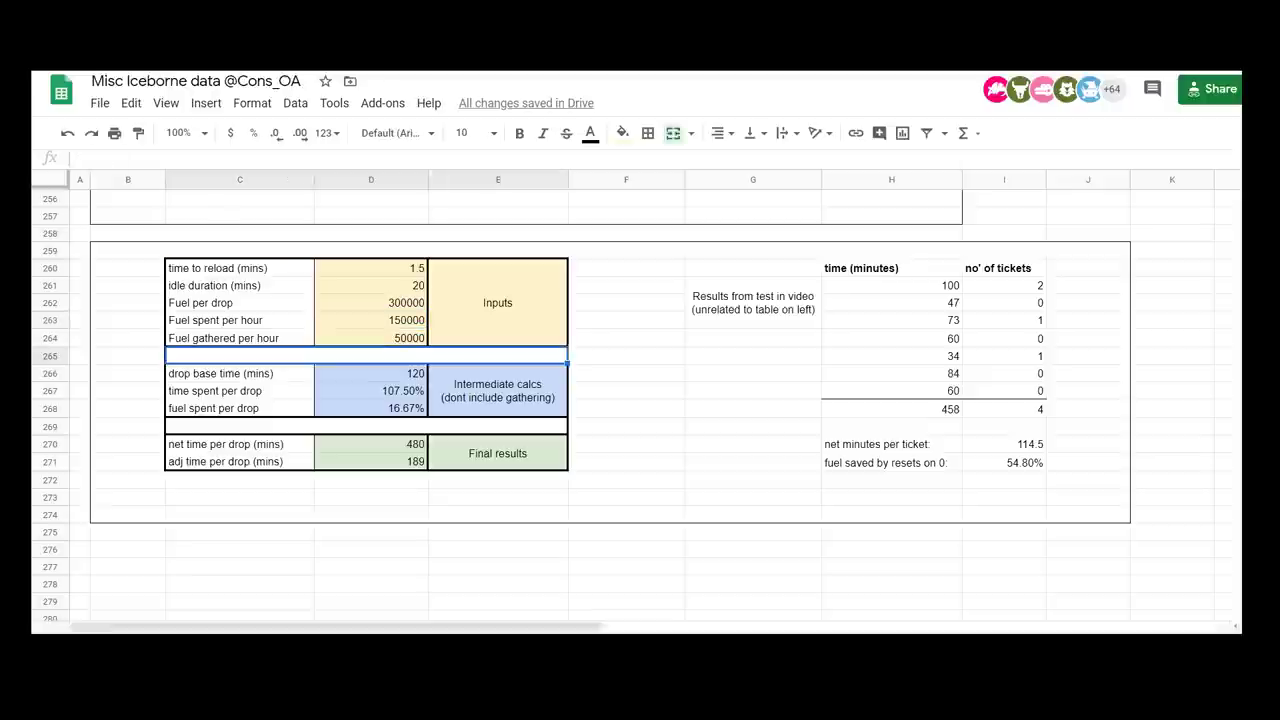
key("Left")
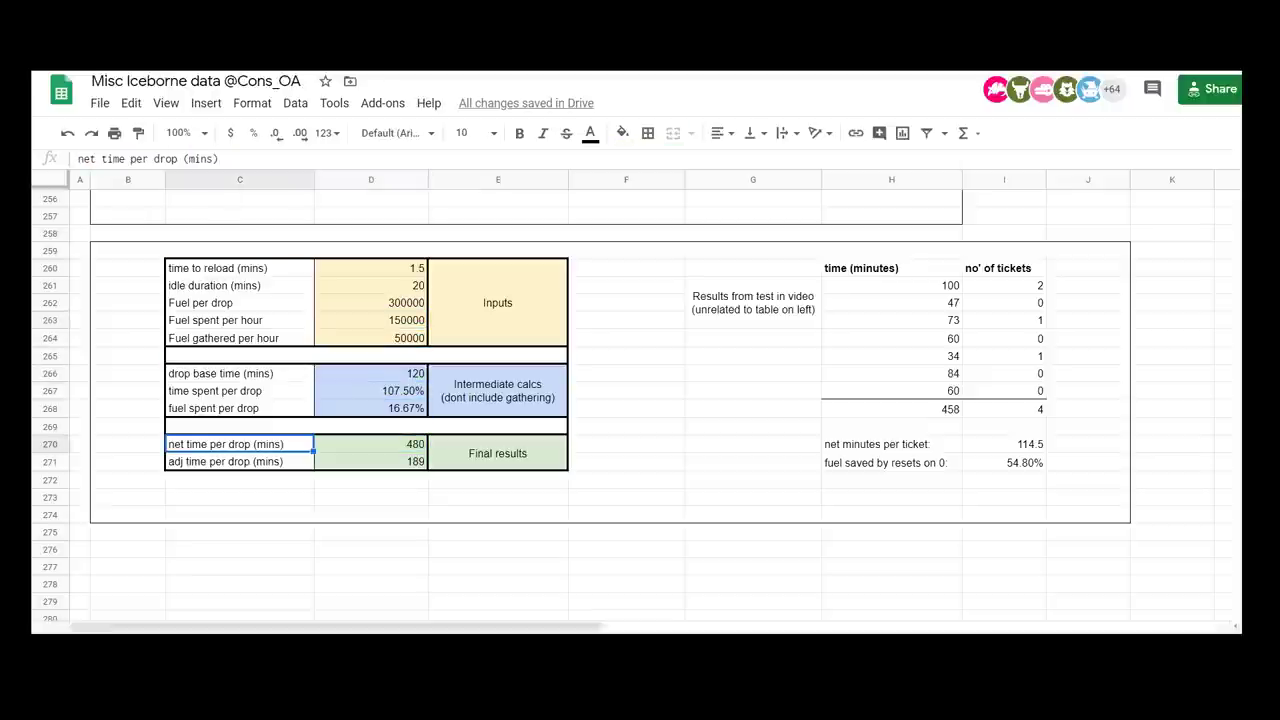
key("Right")
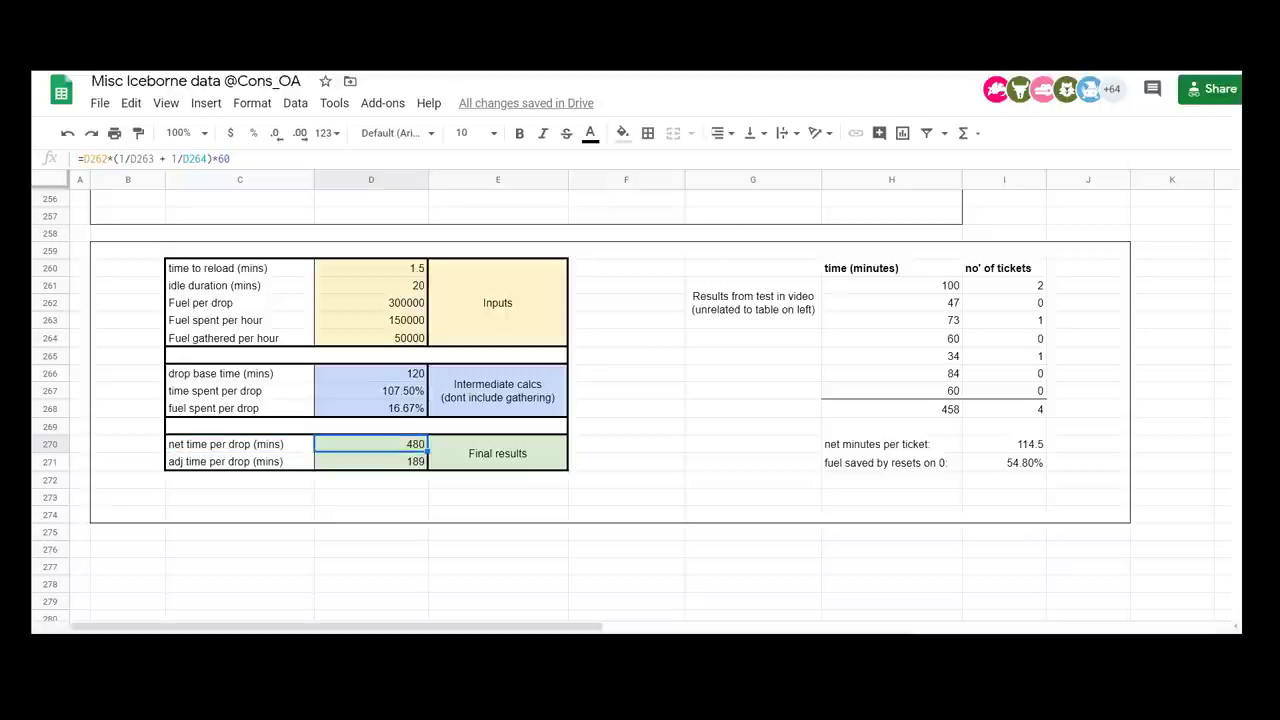
- Compare the net time per drop formula in D270 with the adjusted time per drop formula in D271
left_click(371, 461)
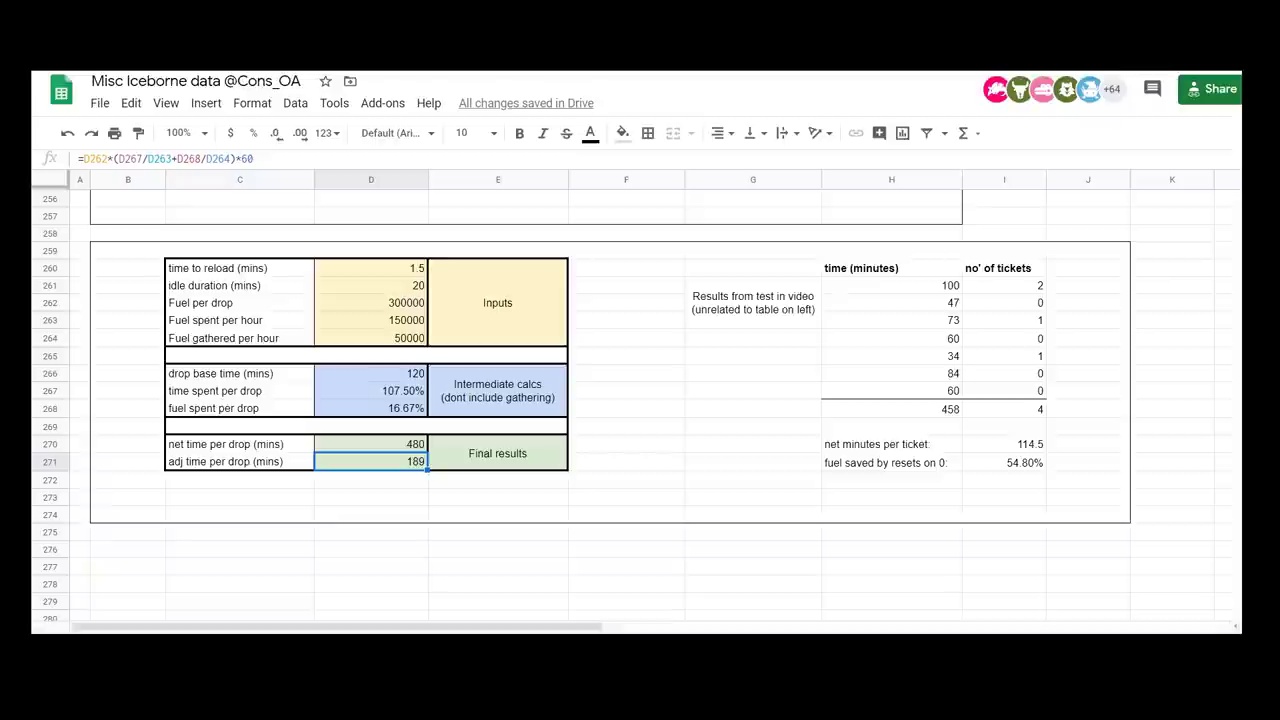
left_click(371, 444)
left_click(371, 461)
left_click(371, 444)
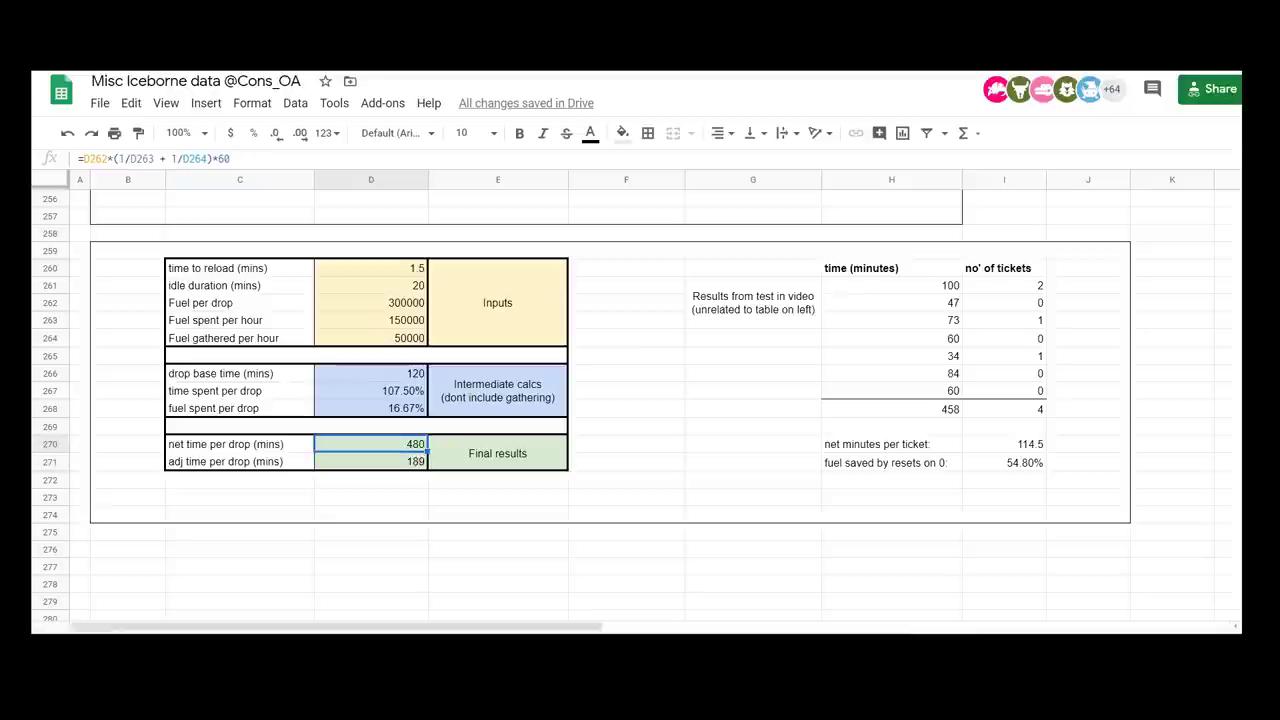
left_click(371, 461)
left_click(371, 444)
left_click(371, 461)
left_click(371, 444)
left_click(371, 461)
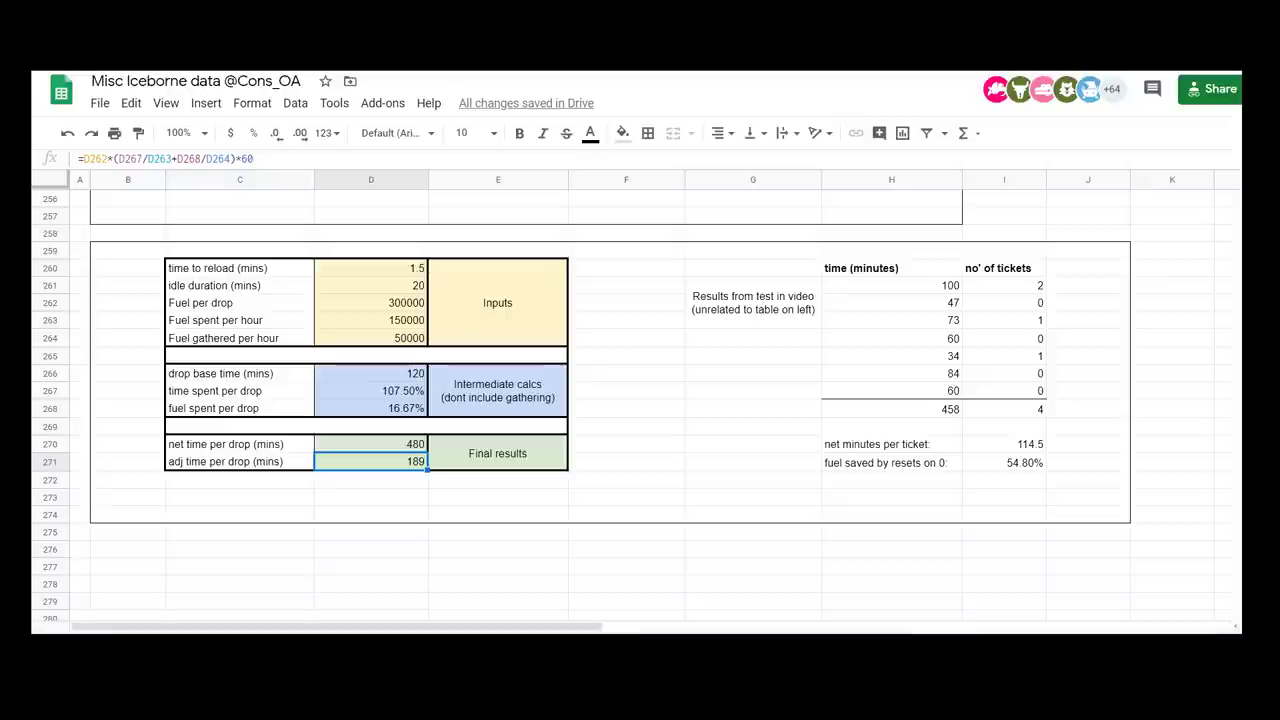
left_click(371, 444)
left_click(371, 461)
left_click(371, 444)
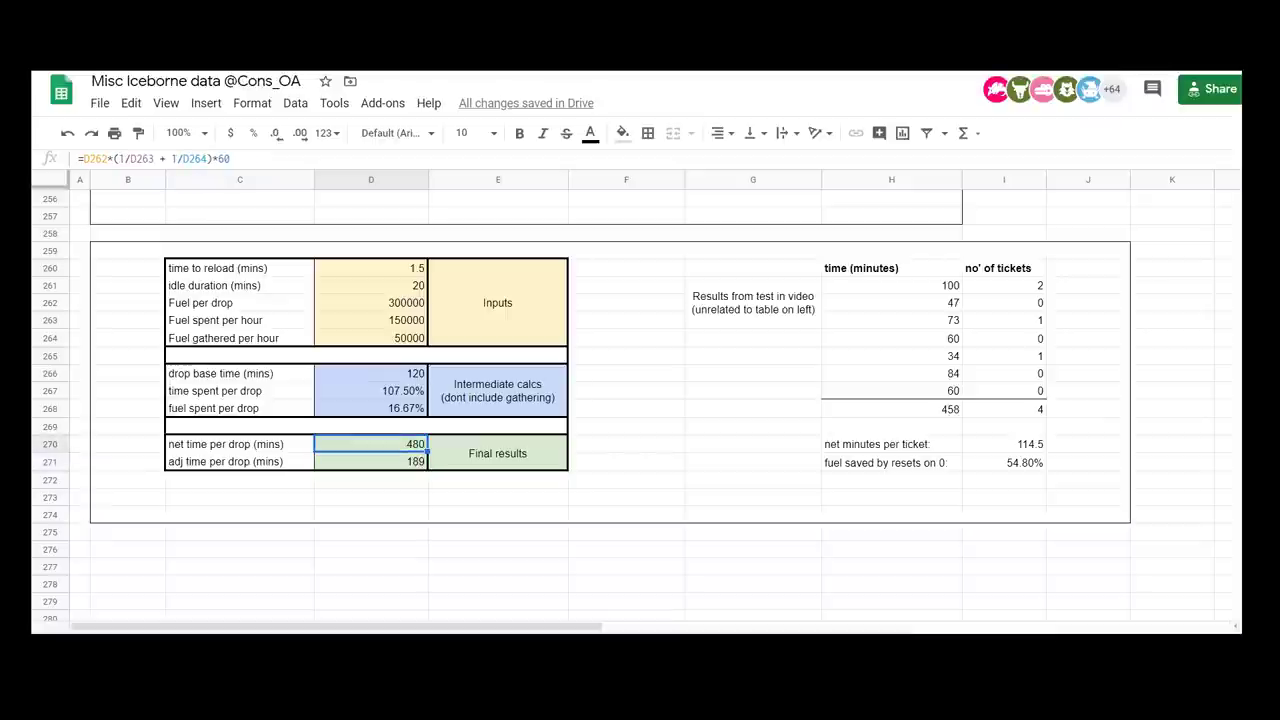
left_click(371, 461)
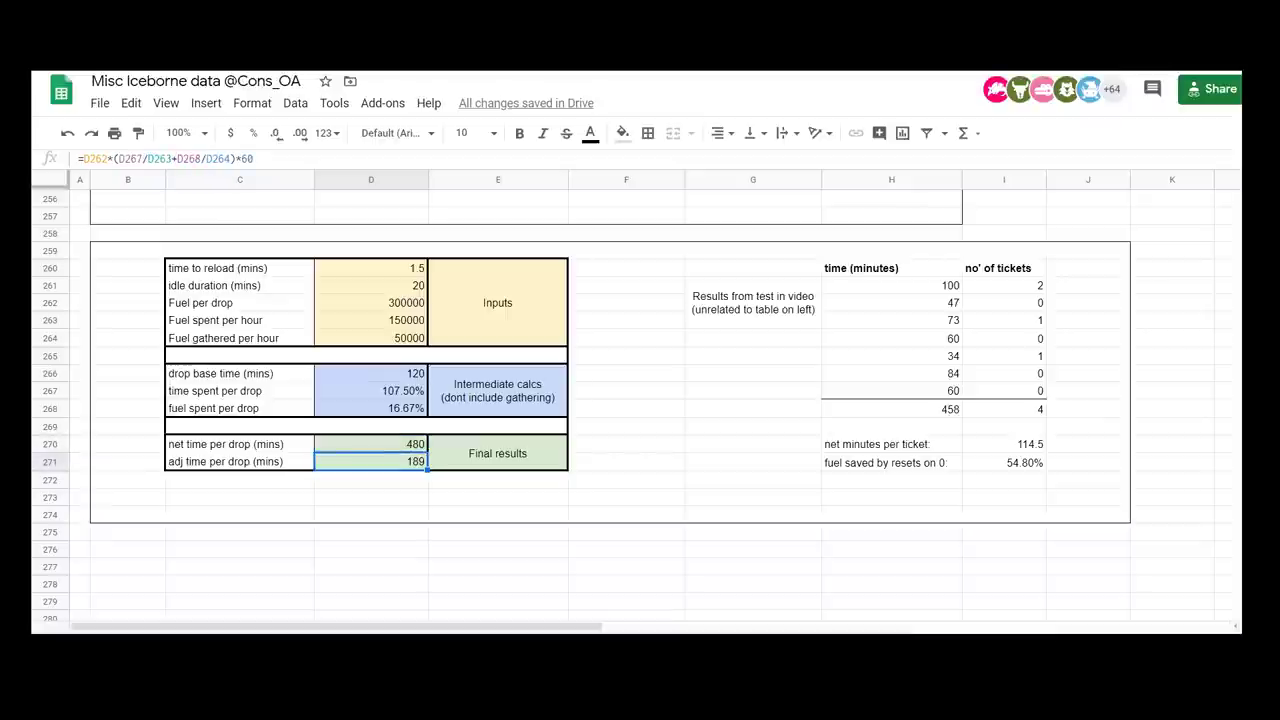
left_click(371, 444)
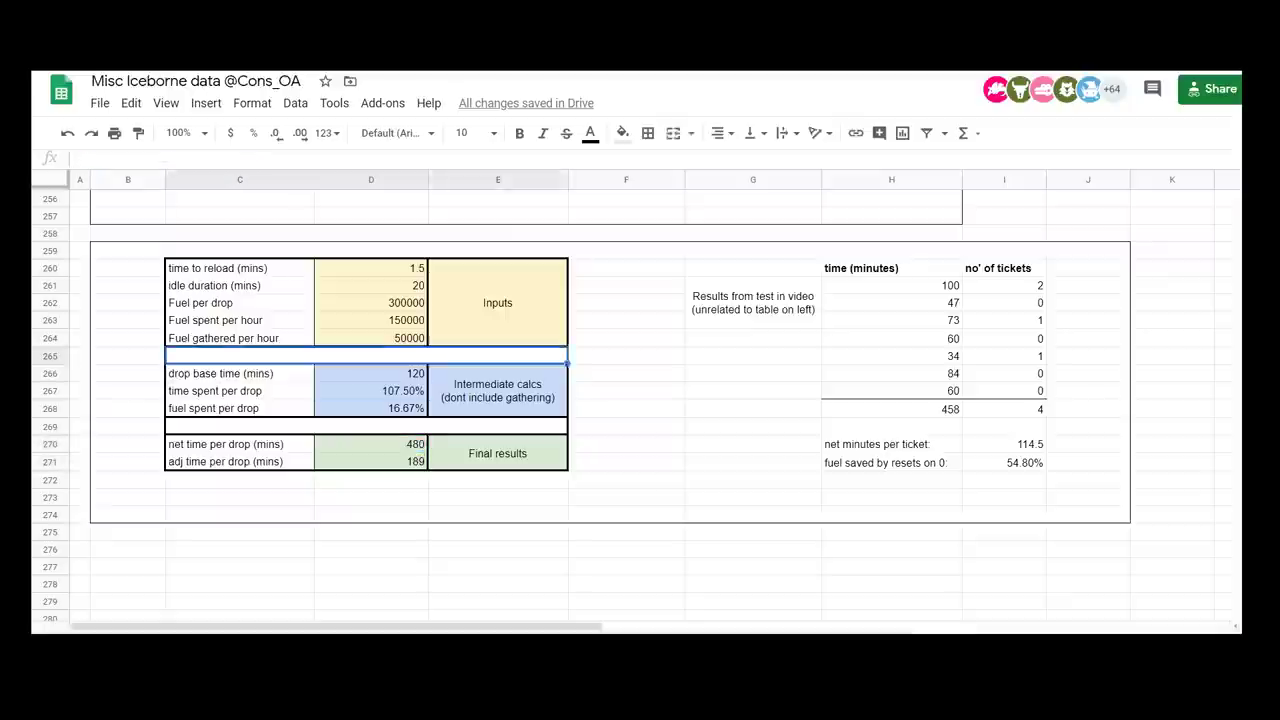
- Check the inputs from idle duration in D261 to fuel gathered per hour in D264 against the adjusted time per drop in D271
left_click(371, 285)
key("Down")
key("Down")
key("Down")
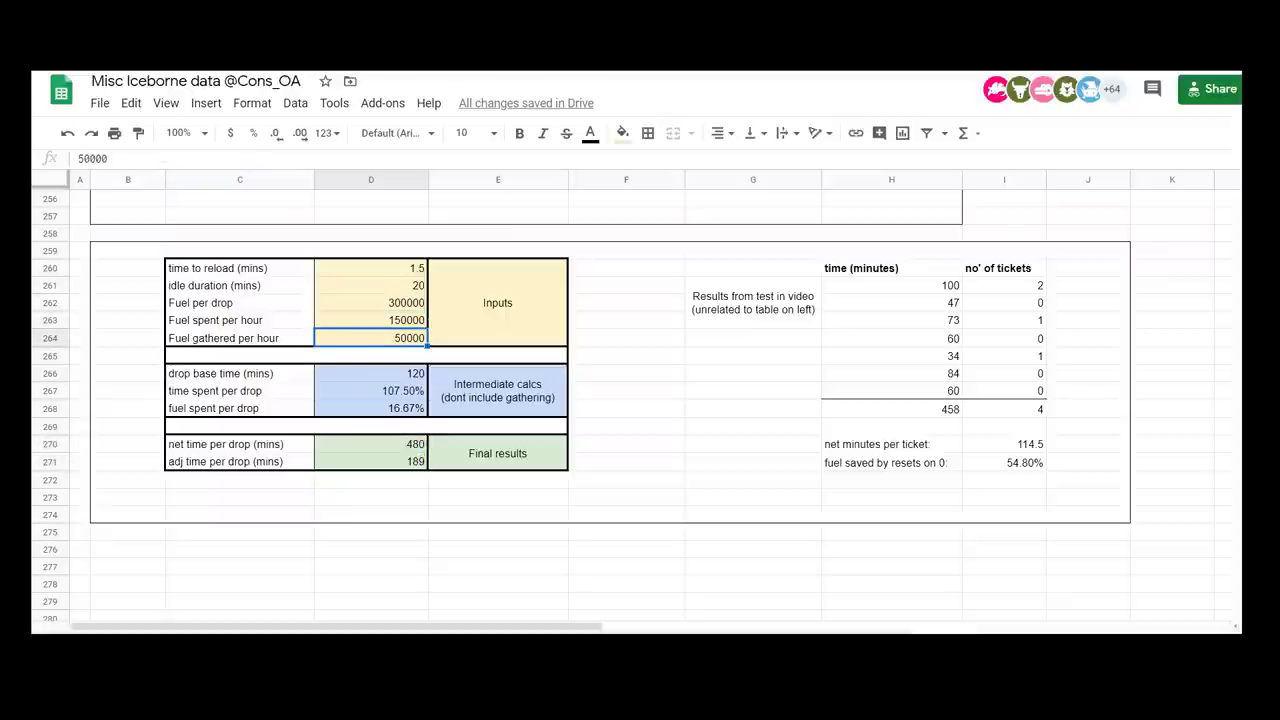
key("Down")
key("Down")
key("Down")
key("Down")
key("Down")
key("Down")
key("Down")
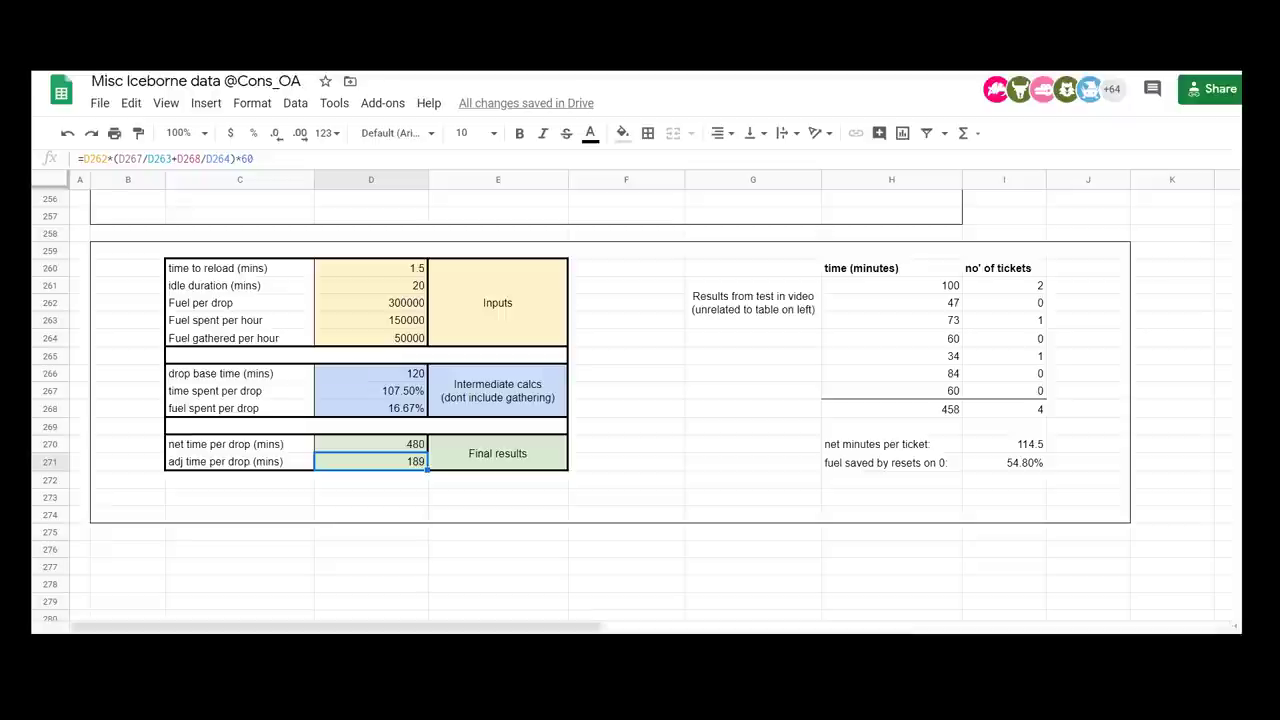
- Enter 10 minutes as the idle duration in D261
key("Up")
key("Up")
key("Up")
key("Up")
key("Up")
key("Up")
key("Up")
key("Up")
key("Up")
key("Up")
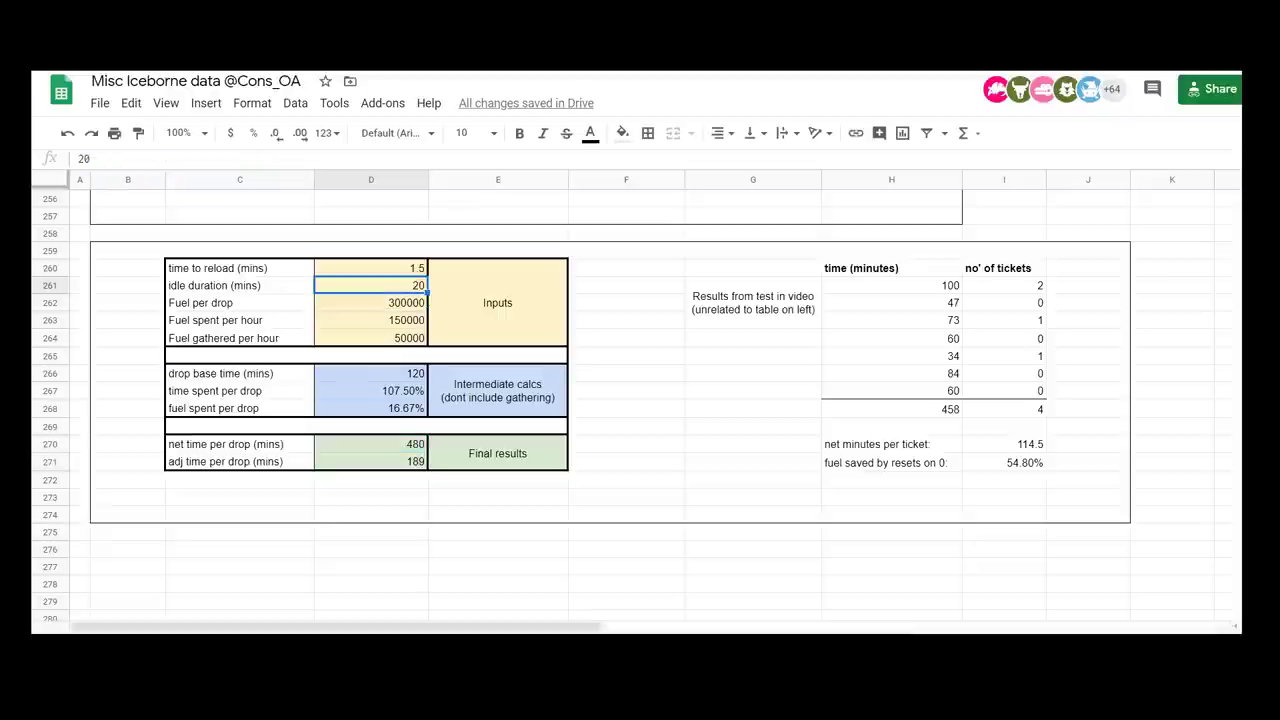
type("10")
key("Return")
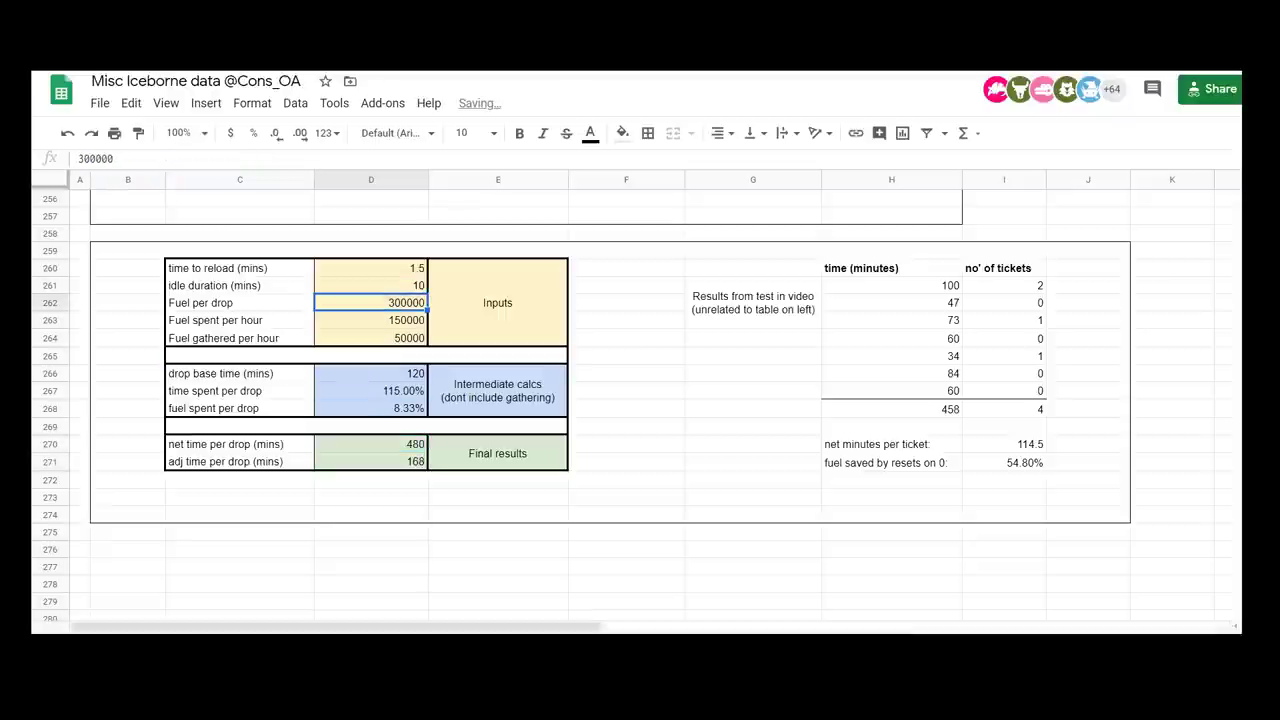
key("Up")
key("Down")
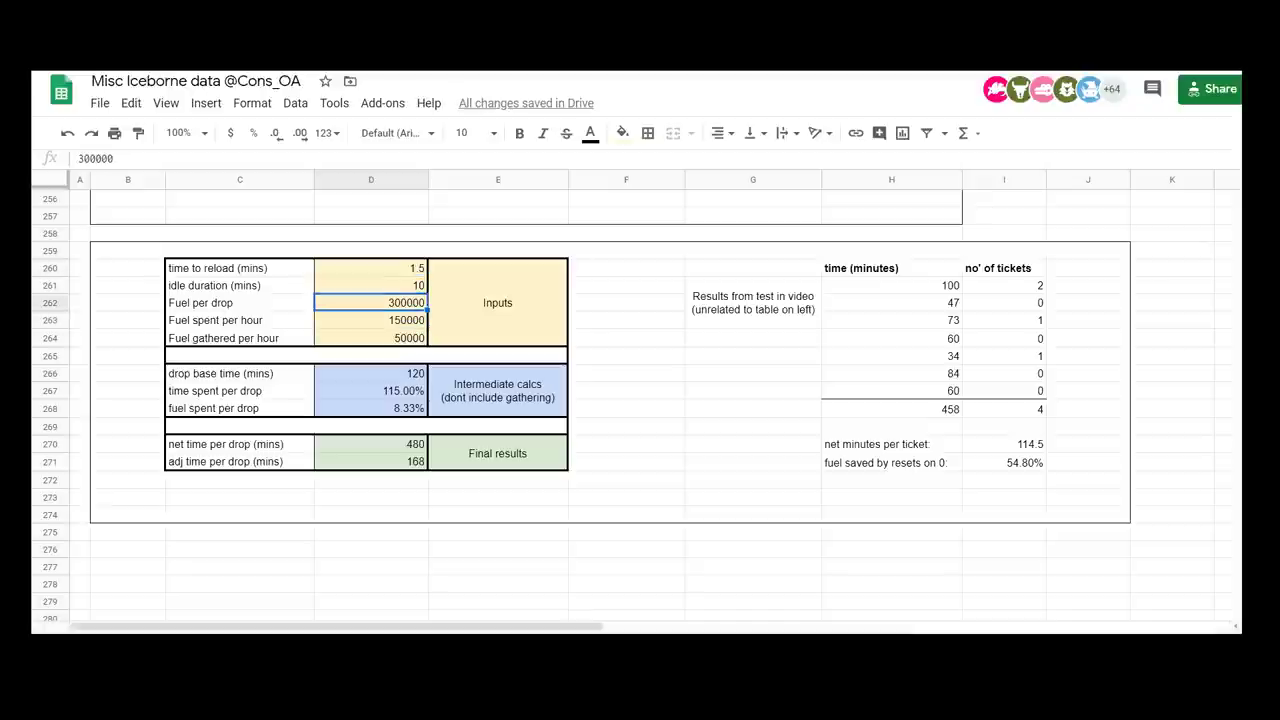
- Review the reload calculator's inputs from time to reload in D260 to fuel gathered per hour in D264
key("Down")
key("Down")
key("Down")
key("Up")
key("Up")
key("Up")
key("Up")
key("Up")
key("Down")
key("Down")
key("Down")
key("Down")
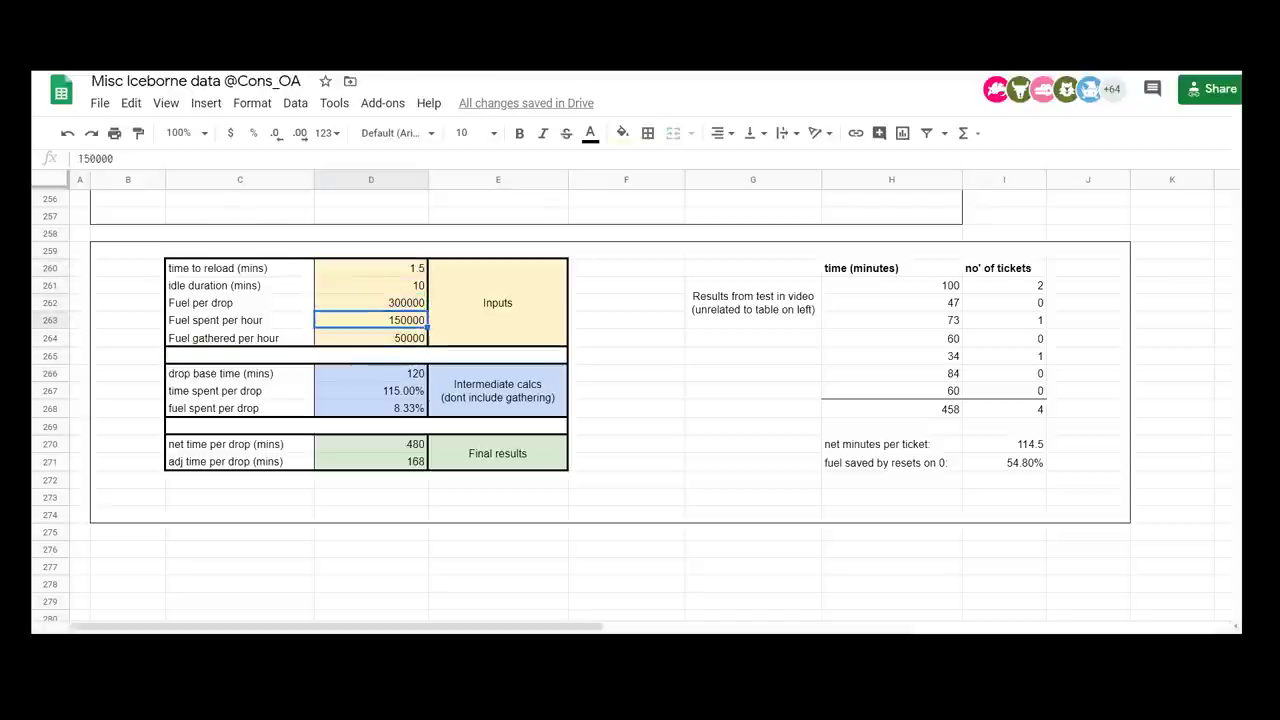
key("Up")
key("Up")
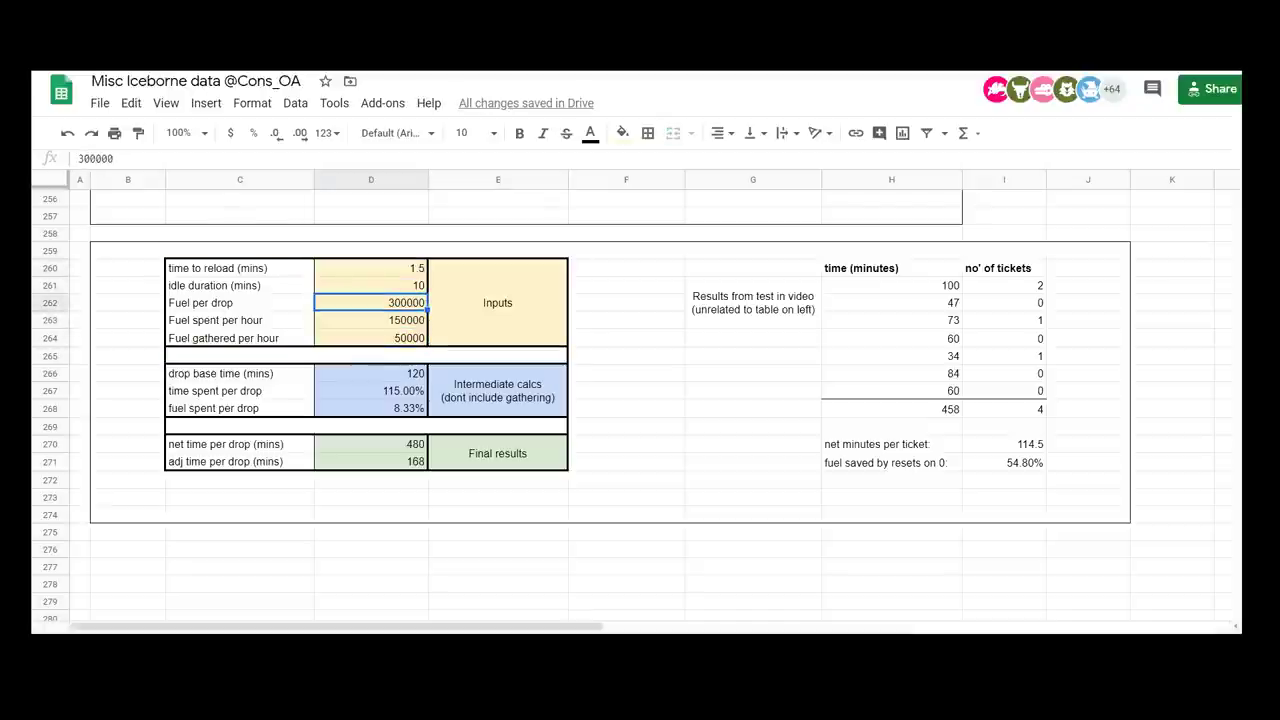
- Set fuel per drop in D262 to 30000 and fuel spent per hour in D263 to 15000
key("Down")
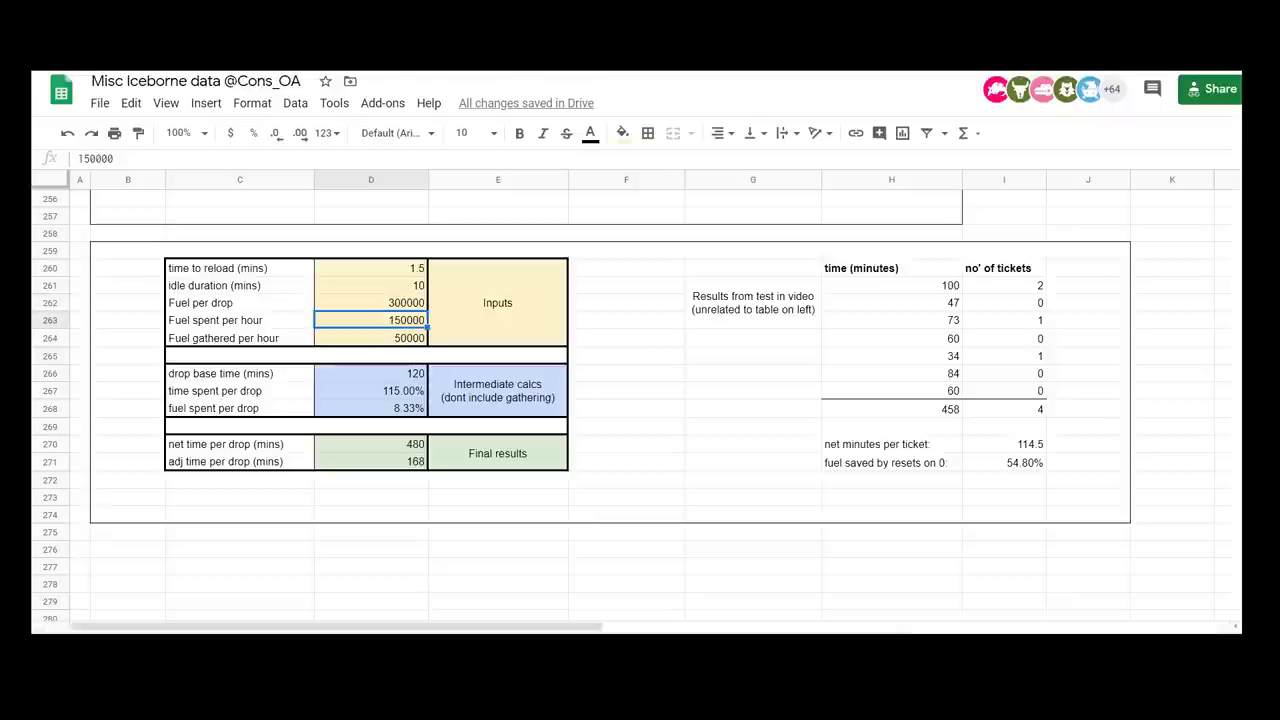
type("120000")
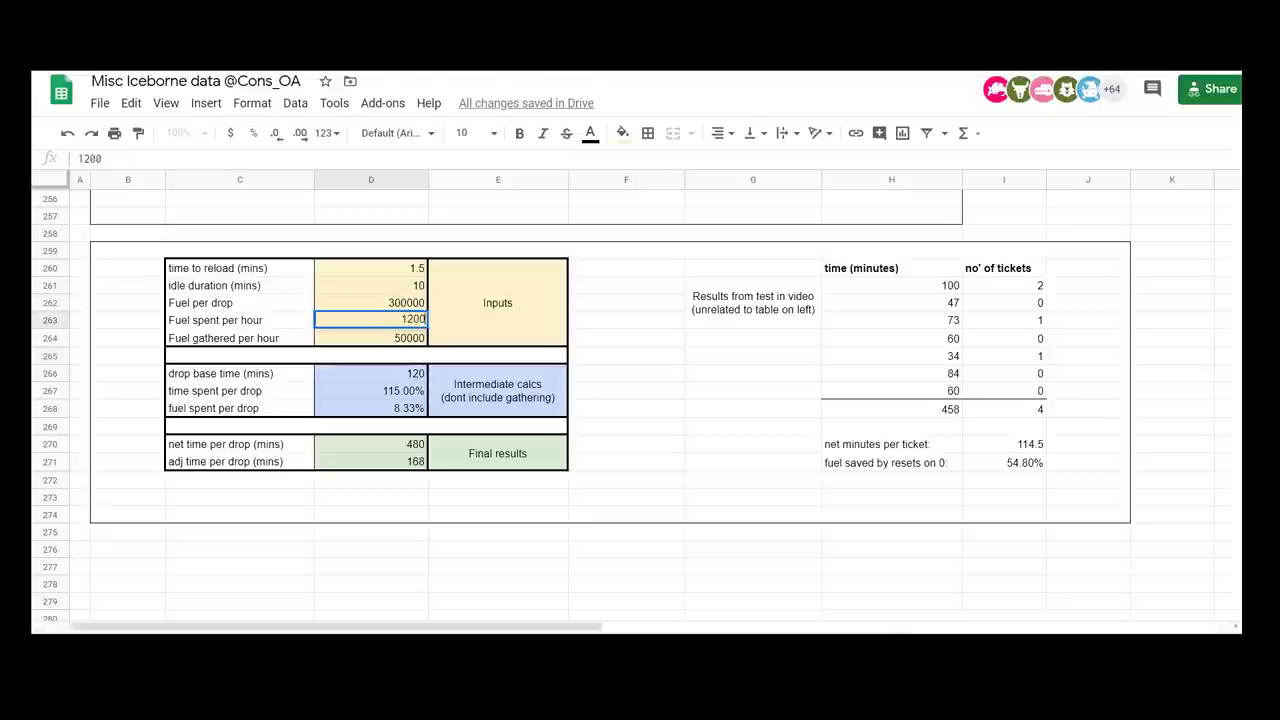
key("Return")
key("Up")
key("Up")
key("Up")
key("Up")
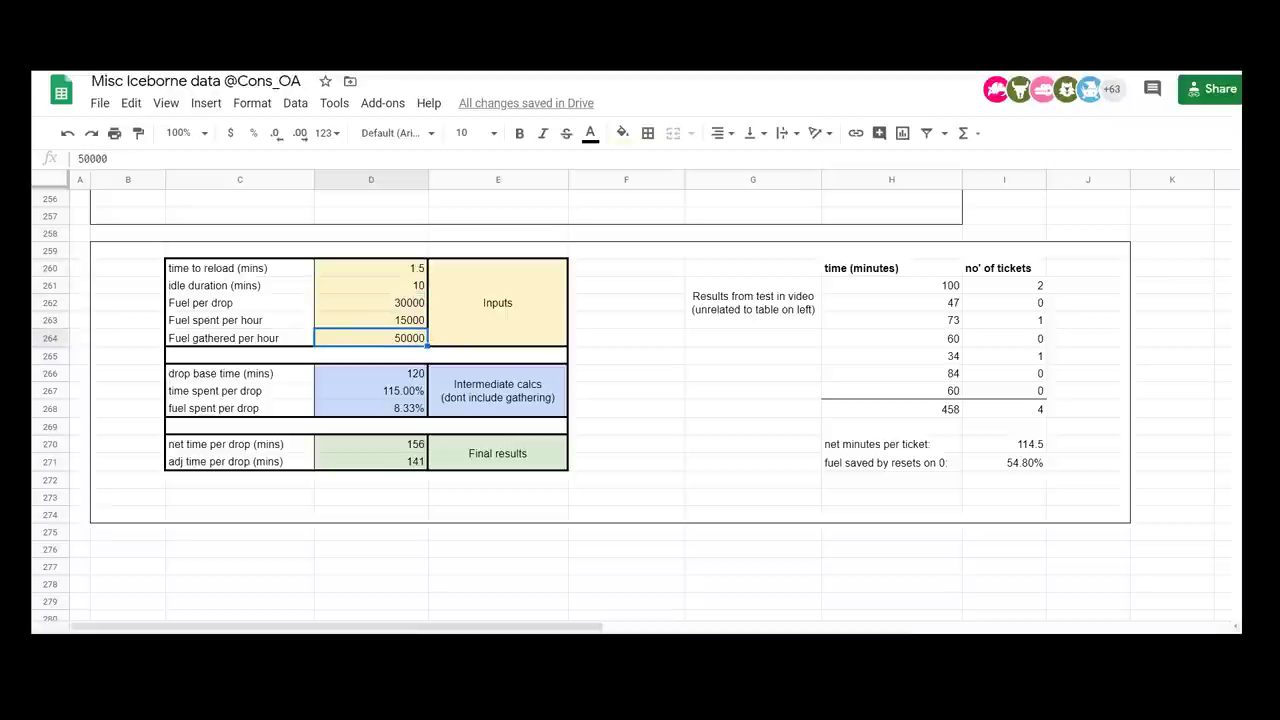
- Set fuel per drop in D262 back to 300000 and fuel spent per hour in D263 to 150000
key("Up")
key("Up")
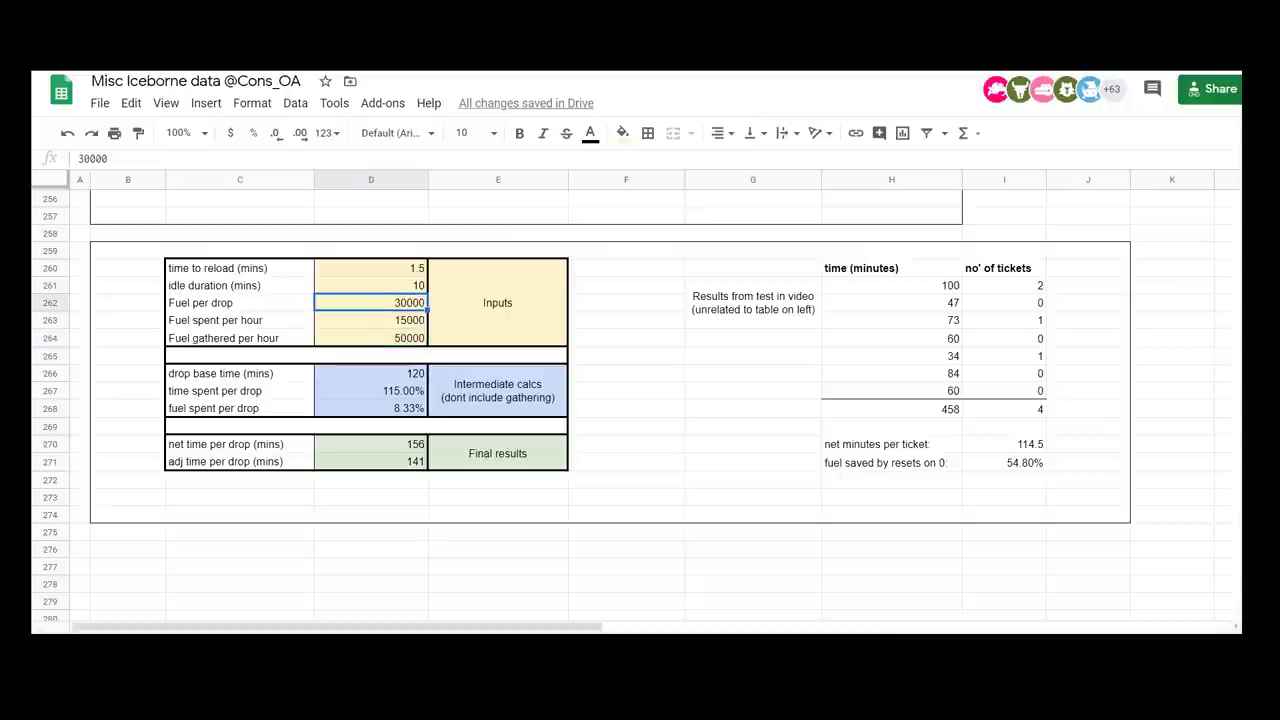
key("Down")
key("Down")
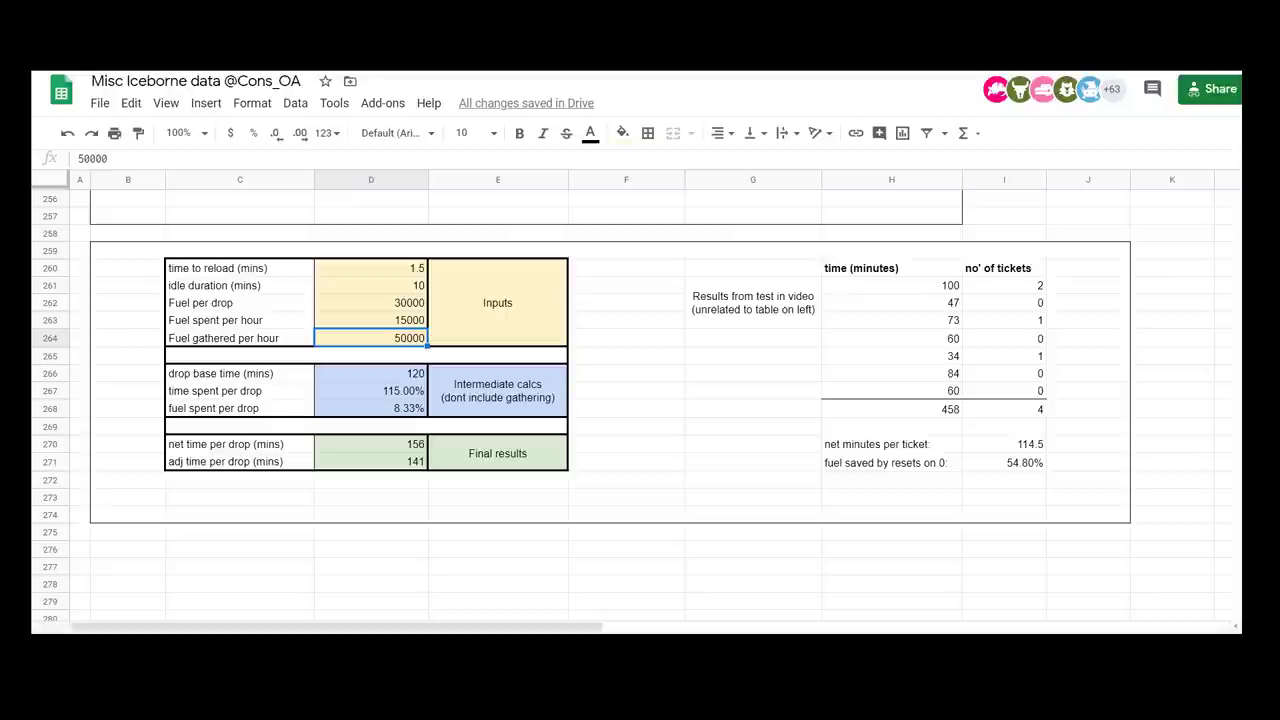
key("Up")
key("Up")
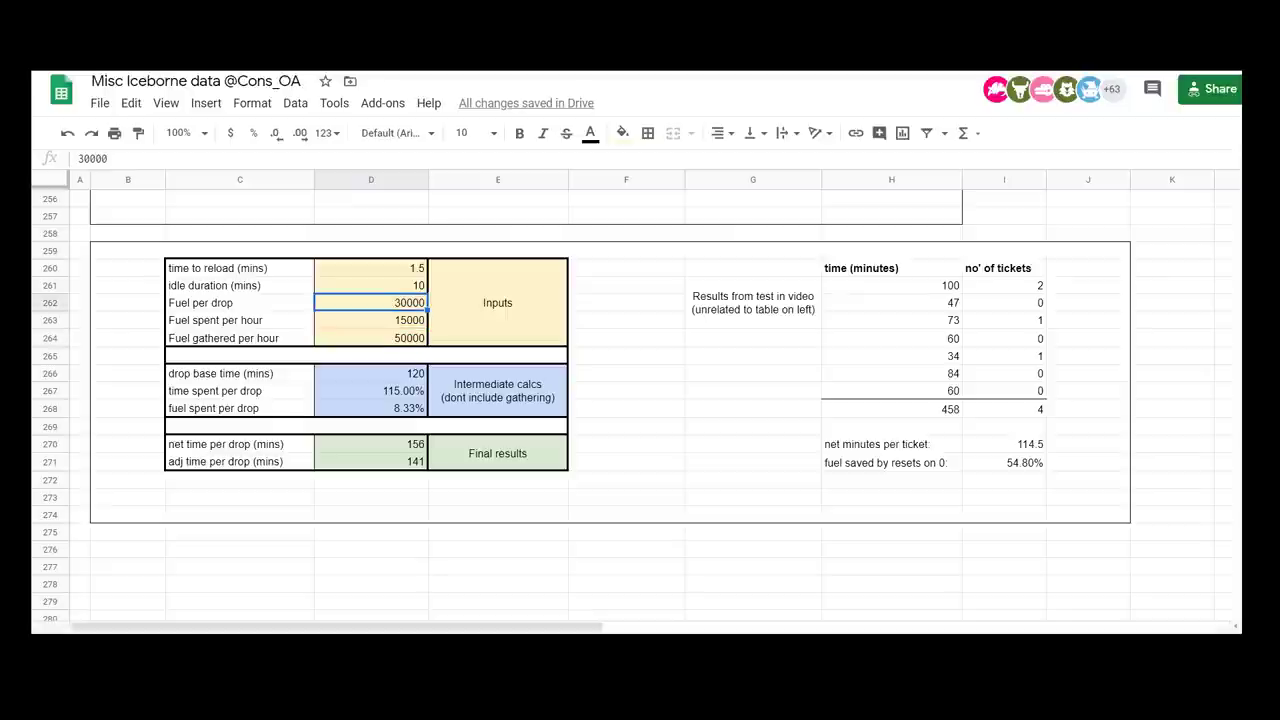
type("300000")
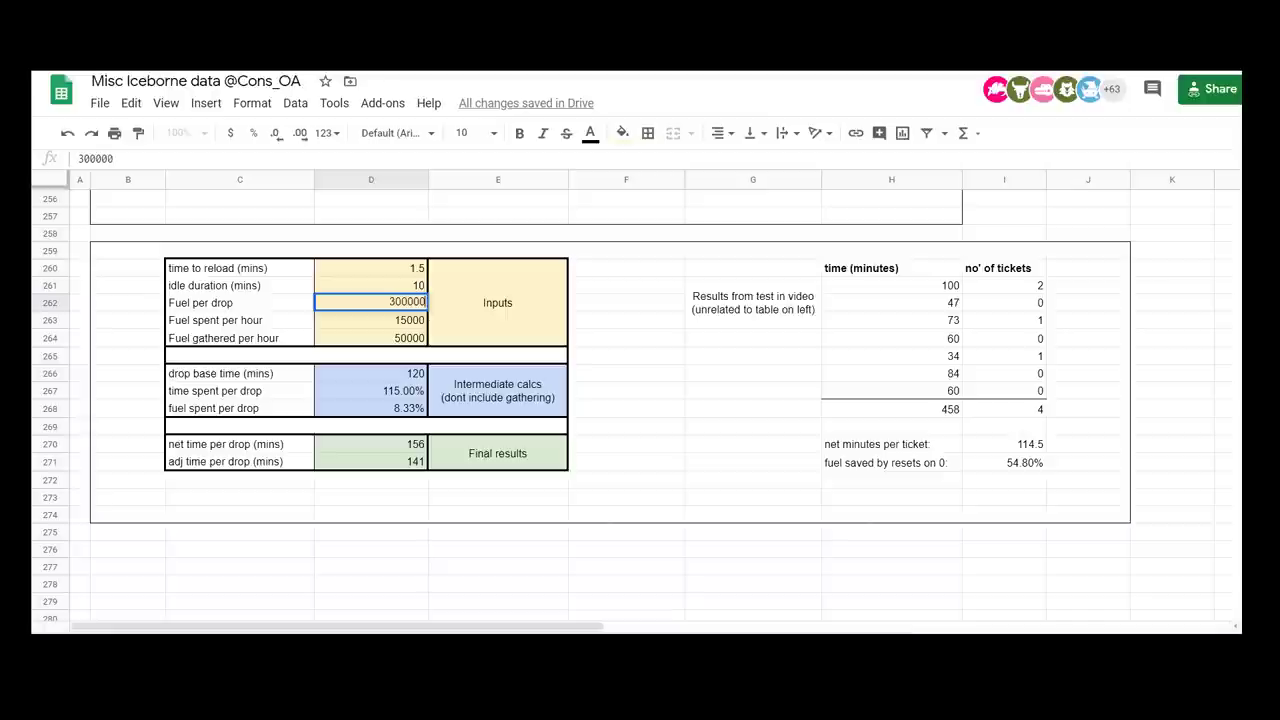
key("Return")
type("1")
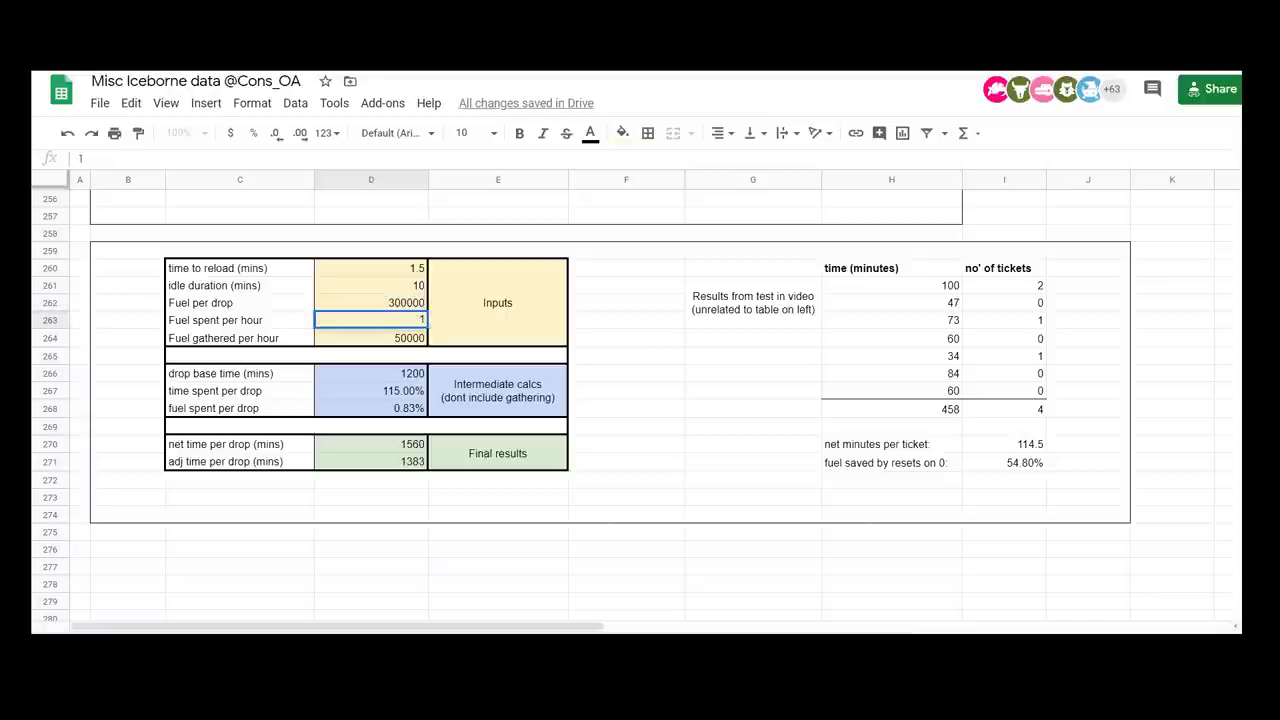
type("500")
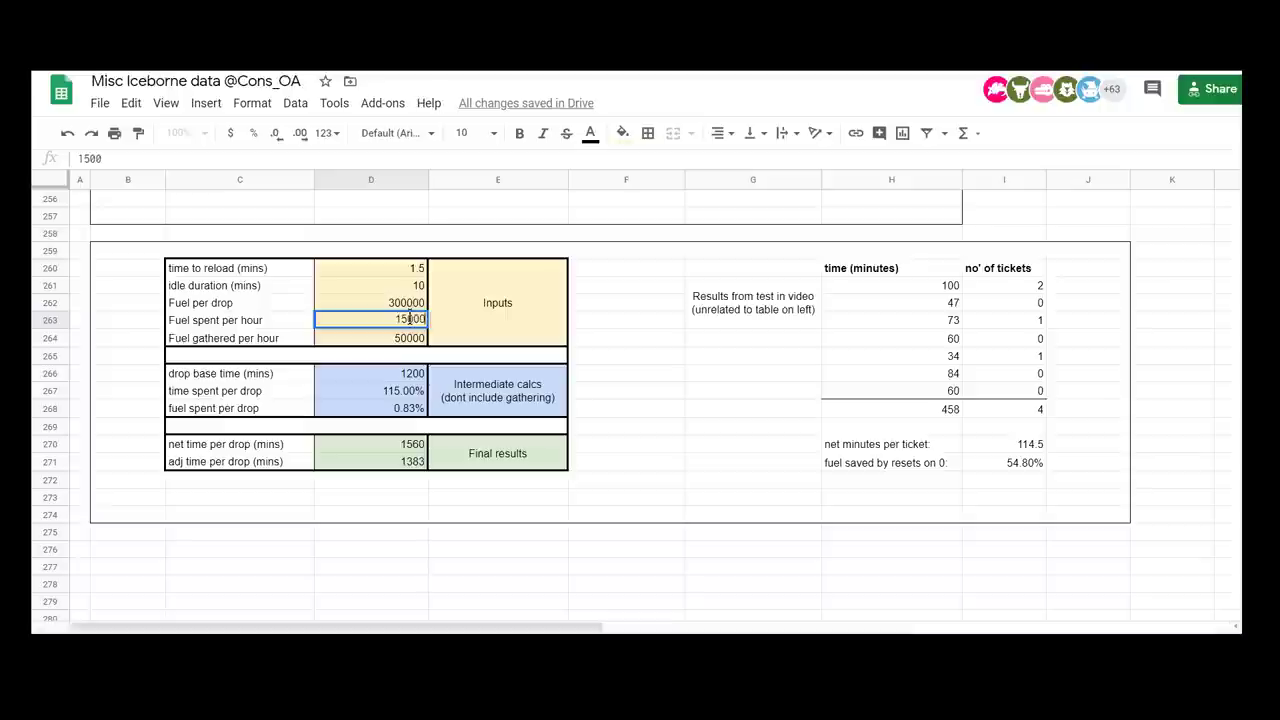
type("00")
key("Return")
key("Down")
key("Down")
key("Down")
key("Down")
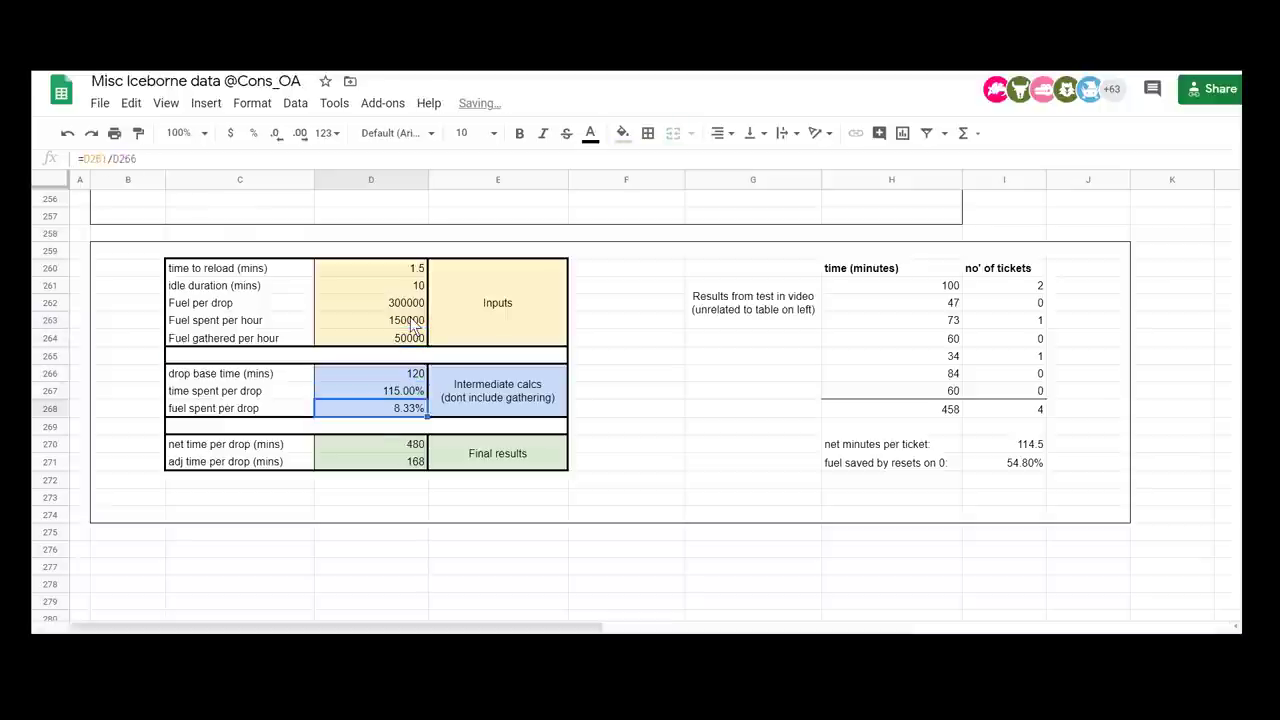
- Undo the last two fuel entries in D262 and D263, and redo both to compare the times per drop
key("ctrl+z")
key("ctrl+z")
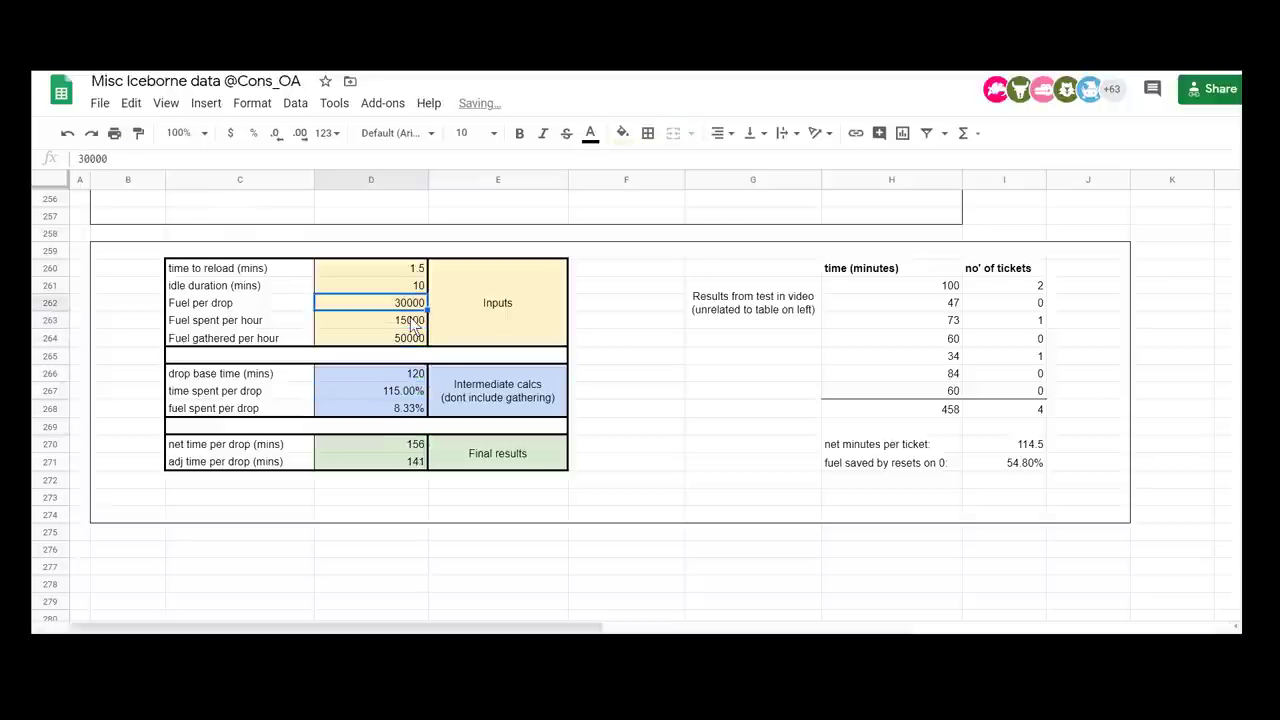
key("ctrl+y")
key("ctrl+y")
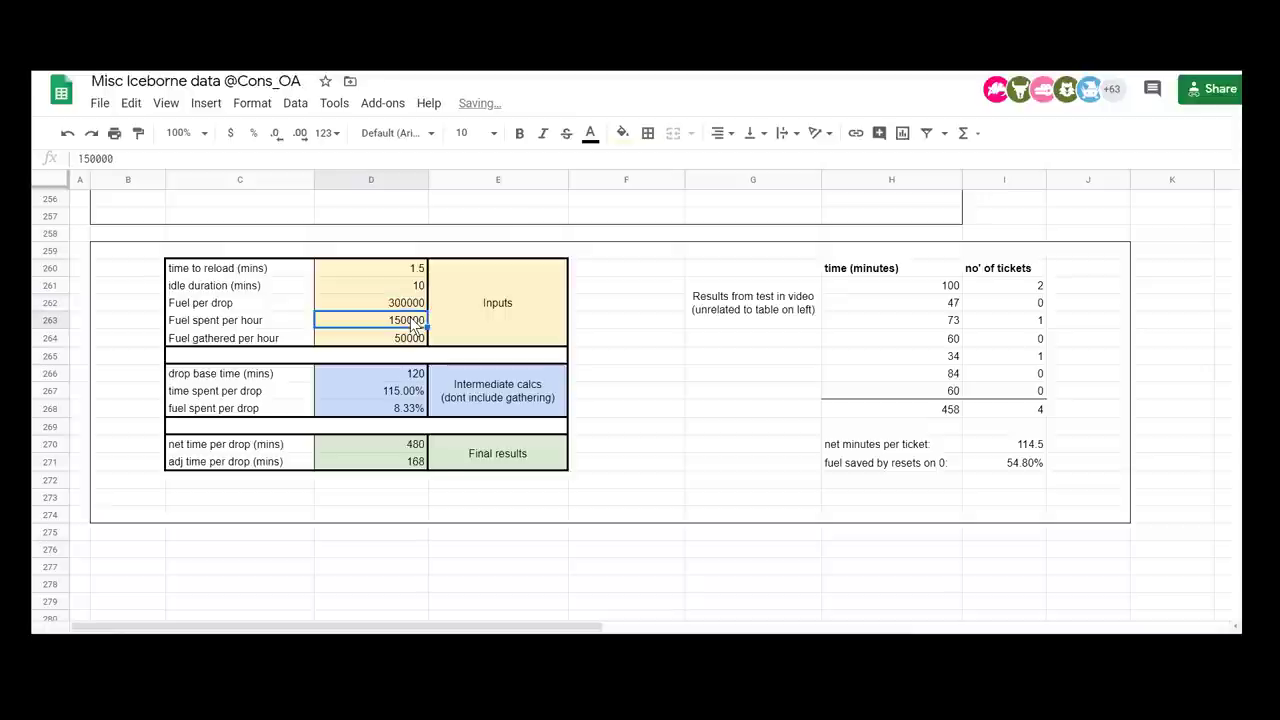
- Check the net time per drop in D270 against the intermediate calculations and the inputs above it
left_click(402, 442)
key("Up")
key("Up")
key("Up")
key("Up")
key("Up")
key("Up")
key("Up")
key("Up")
key("Up")
key("Up")
key("Up")
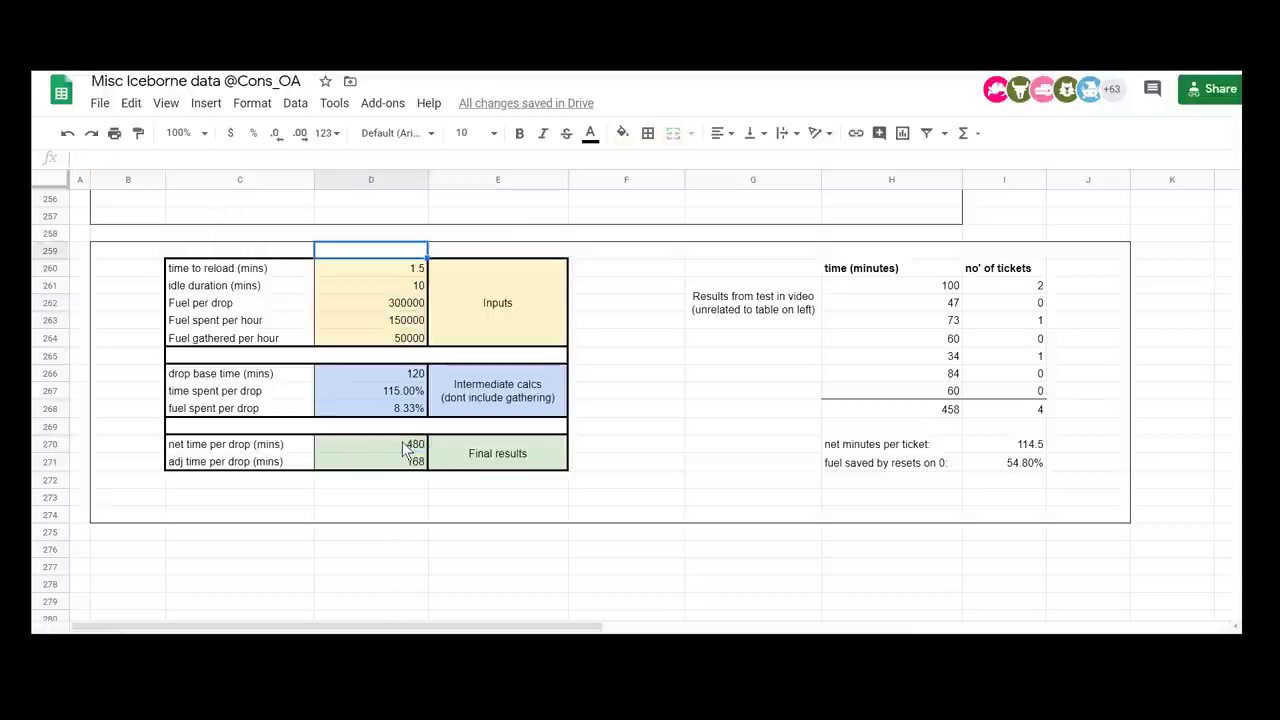
key("Down")
key("Down")
key("Down")
key("Down")
key("ctrl+z")
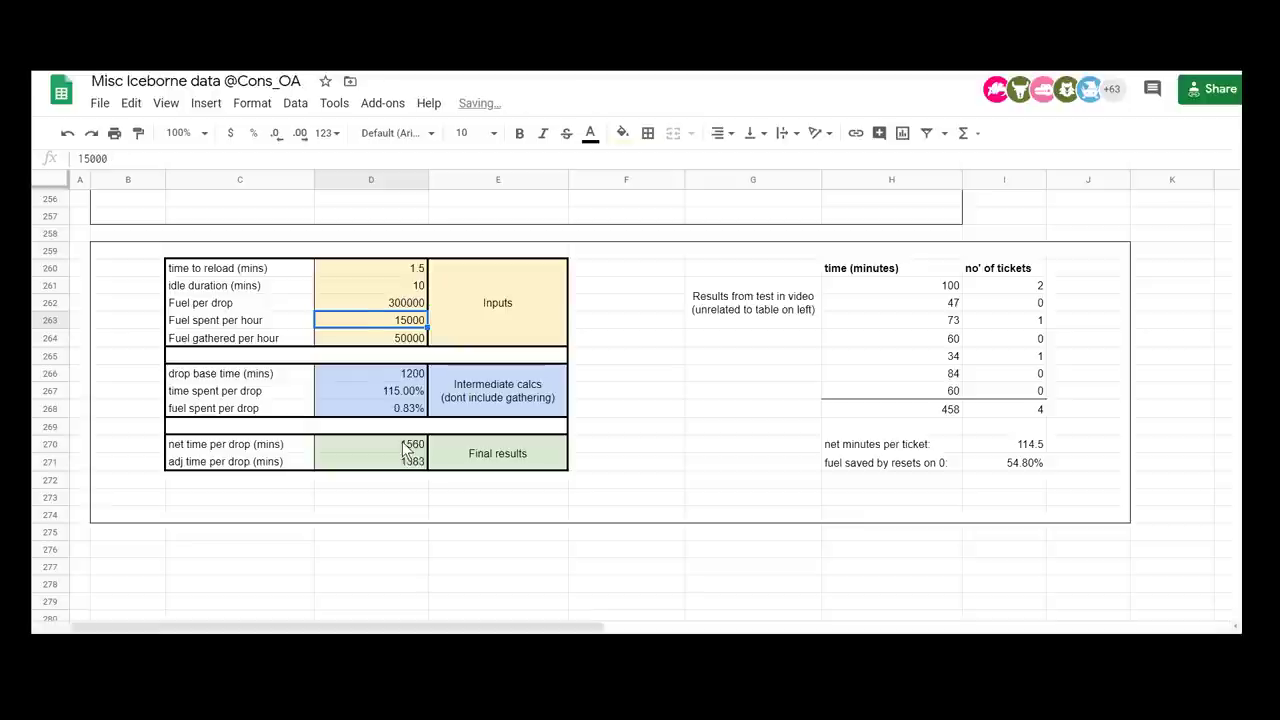
key("ctrl+z")
key("Down")
key("Down")
type("500000000000000000")
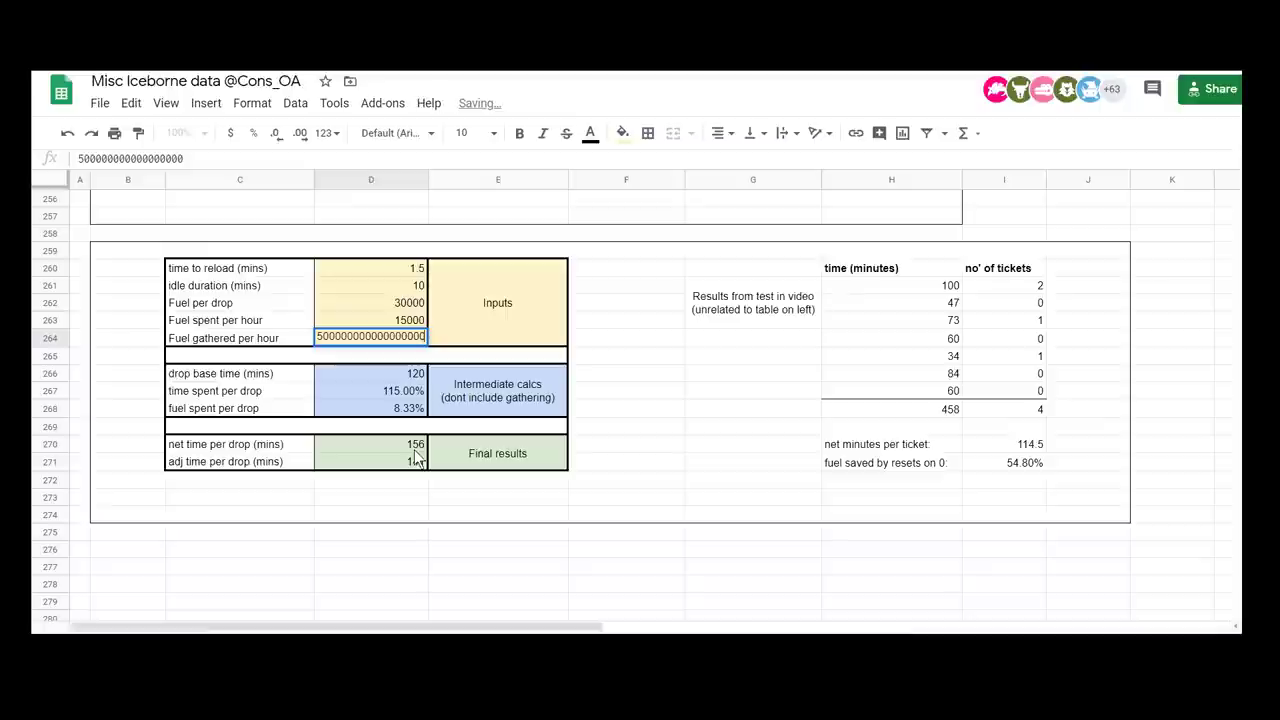
key("Return")
key("Up")
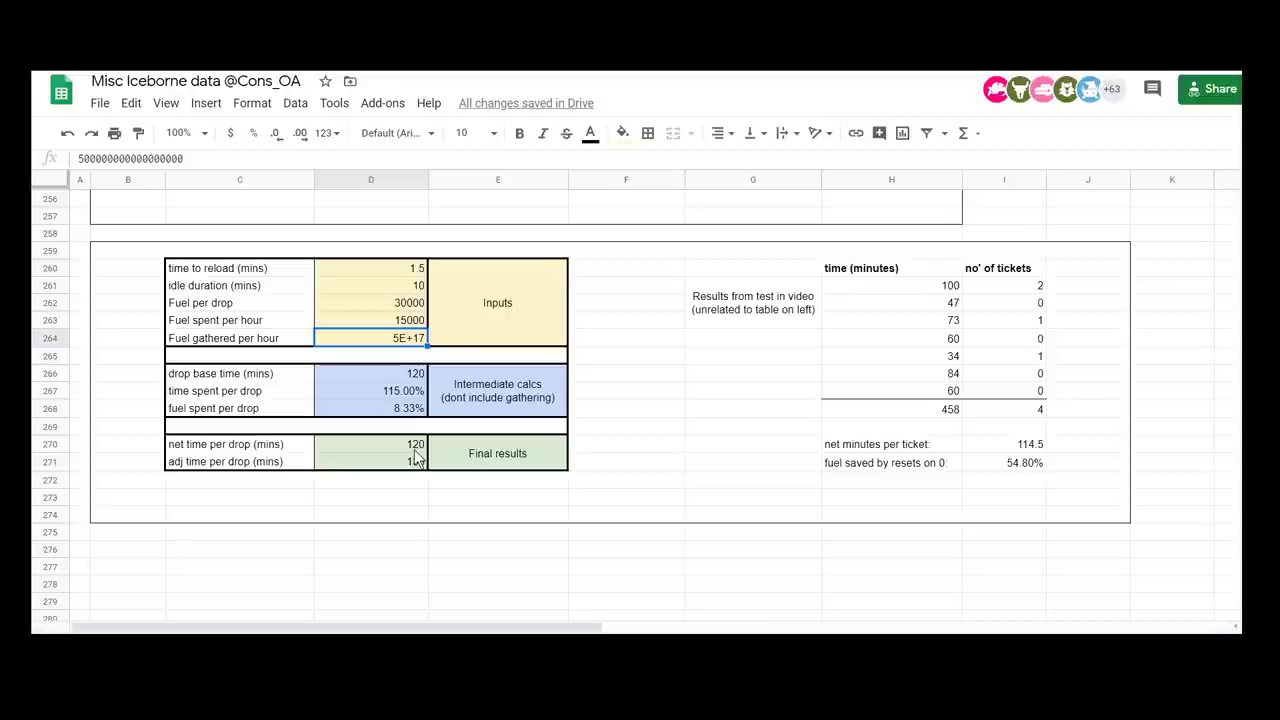
- Set fuel per drop in D262 to 300000 and fuel spent per hour in D263 to 150000
key("Up")
key("Up")
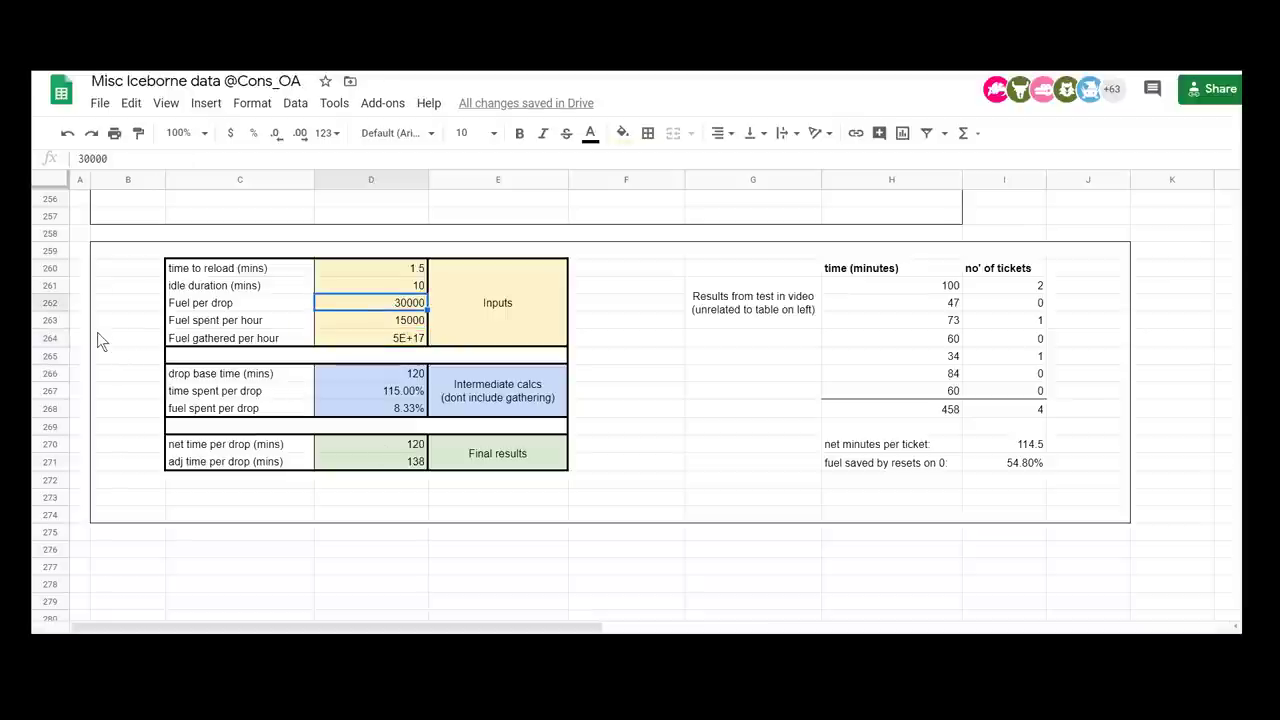
type("300000")
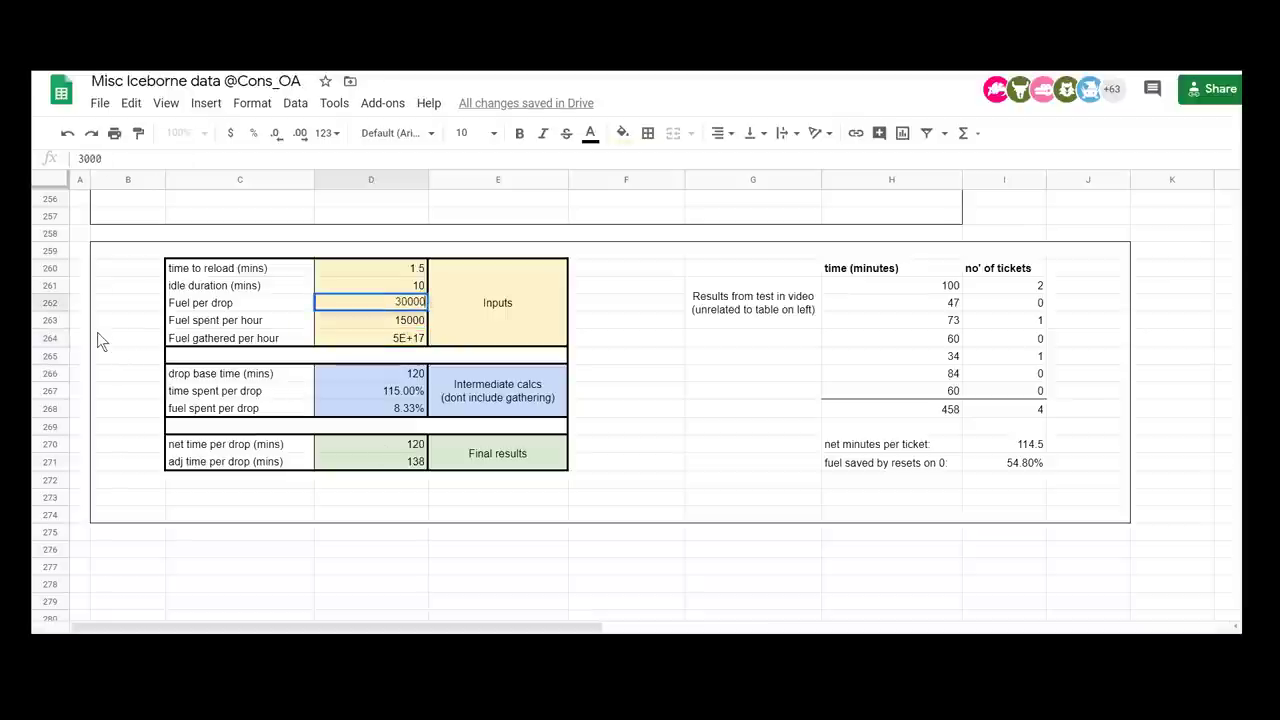
key("Return")
type("150000")
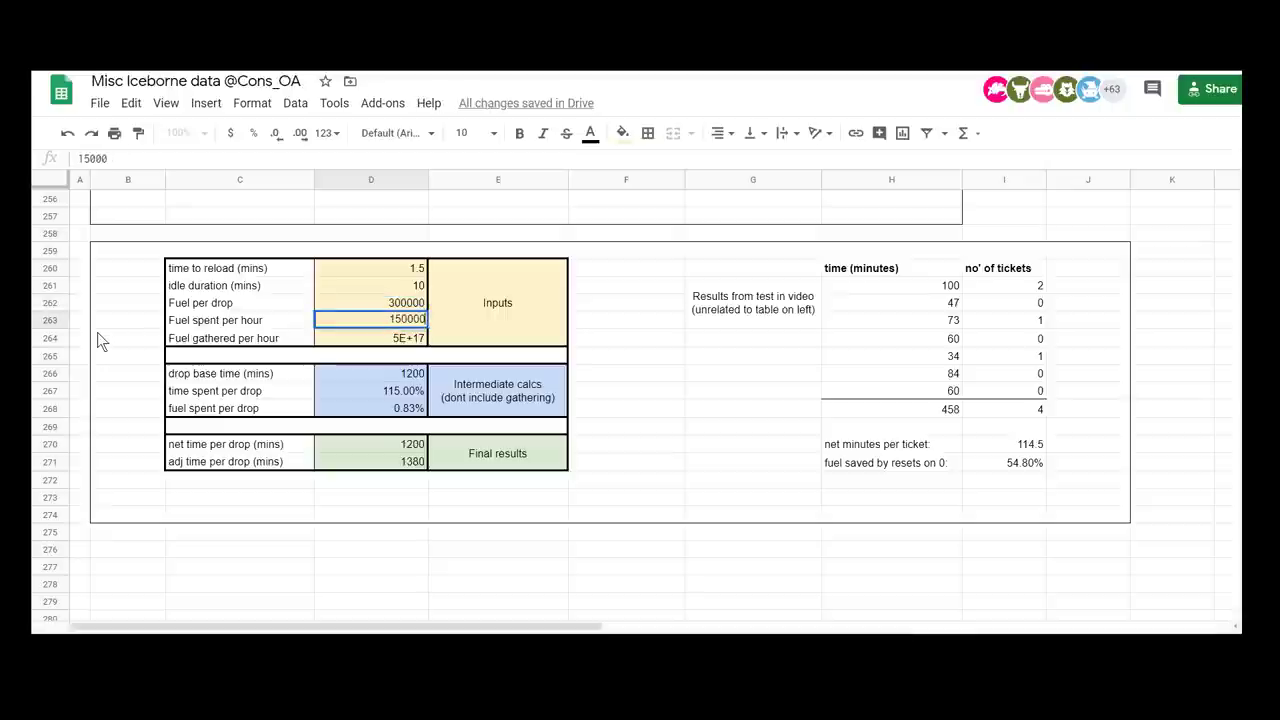
key("Return")
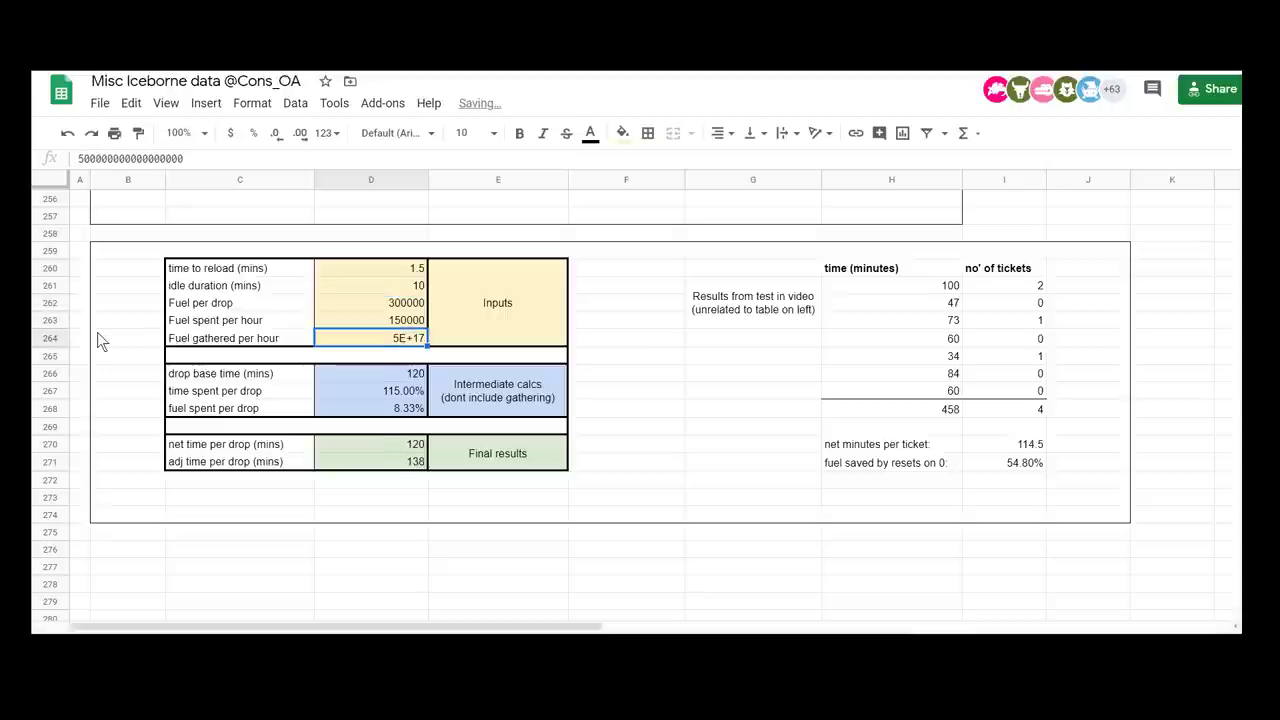
- Undo and redo the fuel per drop and fuel spent per hour entries to compare results with the huge gathering rate
key("ctrl+z")
key("ctrl+z")
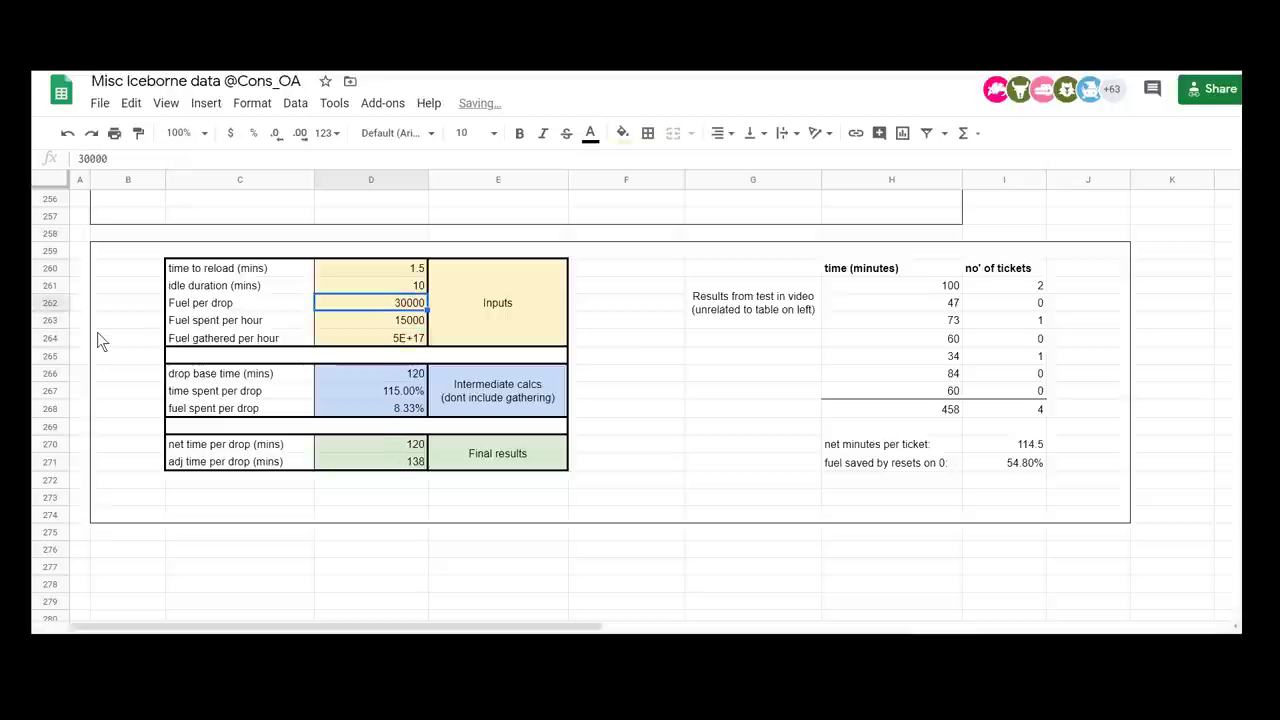
key("ctrl+y")
key("ctrl+y")
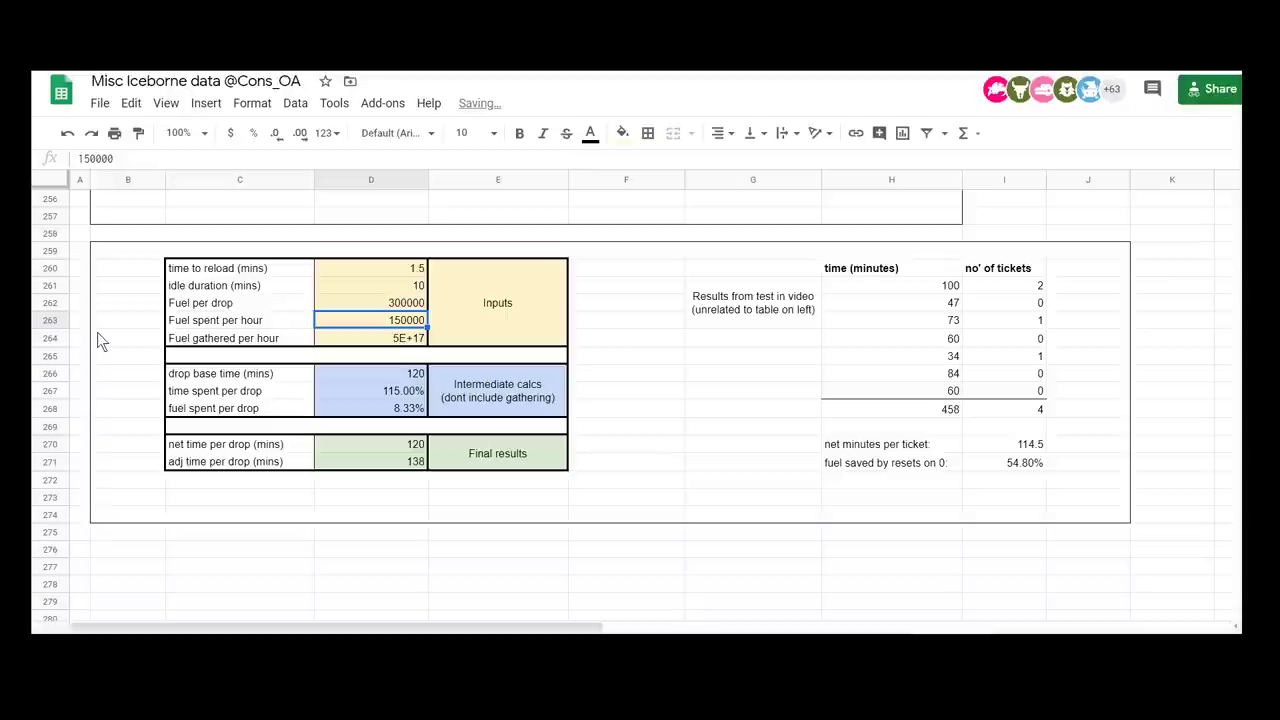
key("Down")
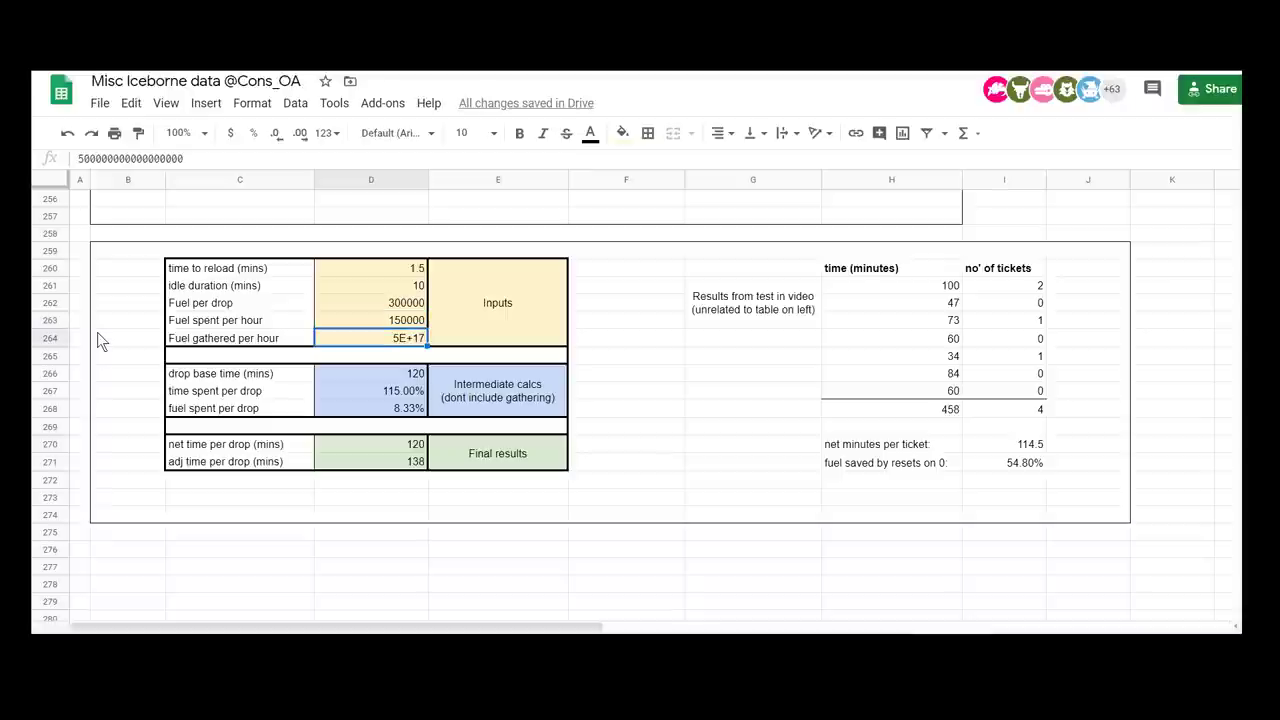